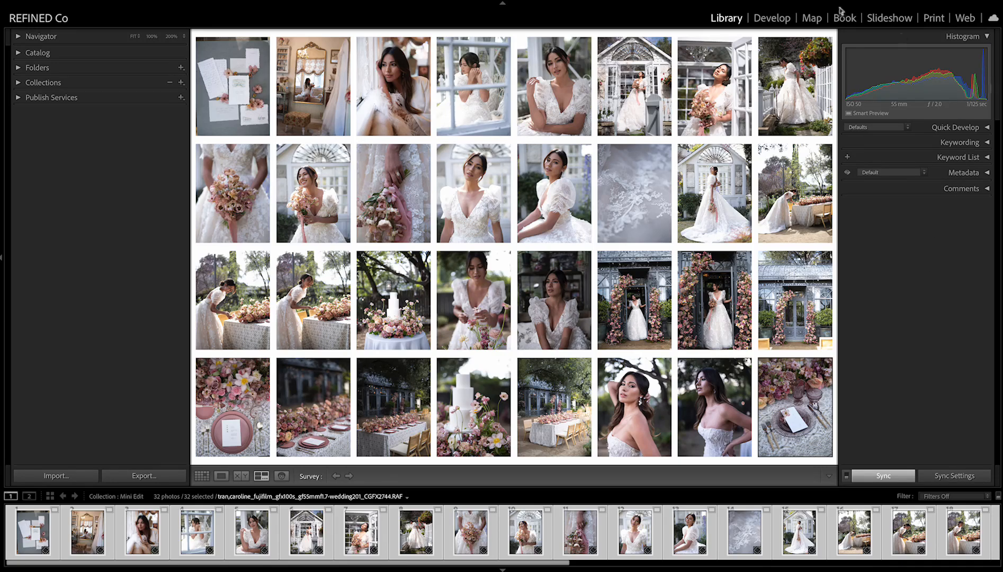
# Open the first photo, the invitation flat lay, for developing and expand the REFINED x Caroline Tran PRESETS 4.0 group.
pyautogui.click(772, 18)
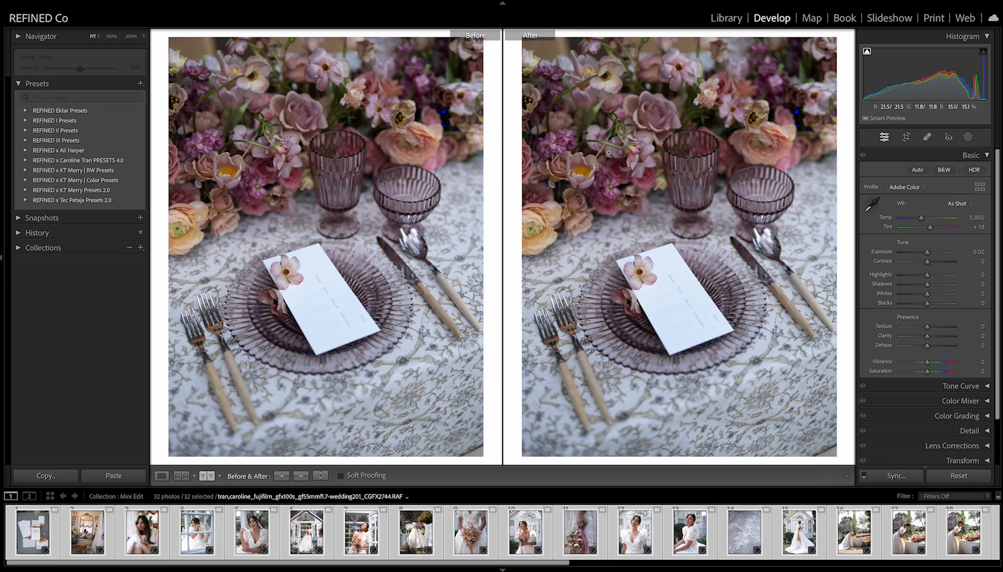
pyautogui.press('super+d')
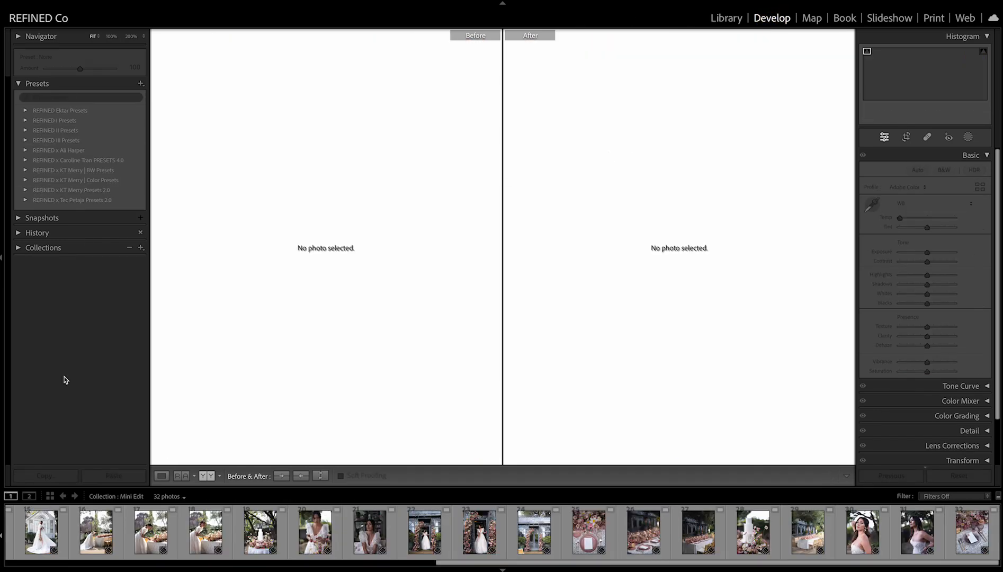
pyautogui.hscroll(-5, 89, 542)
pyautogui.click(21, 539)
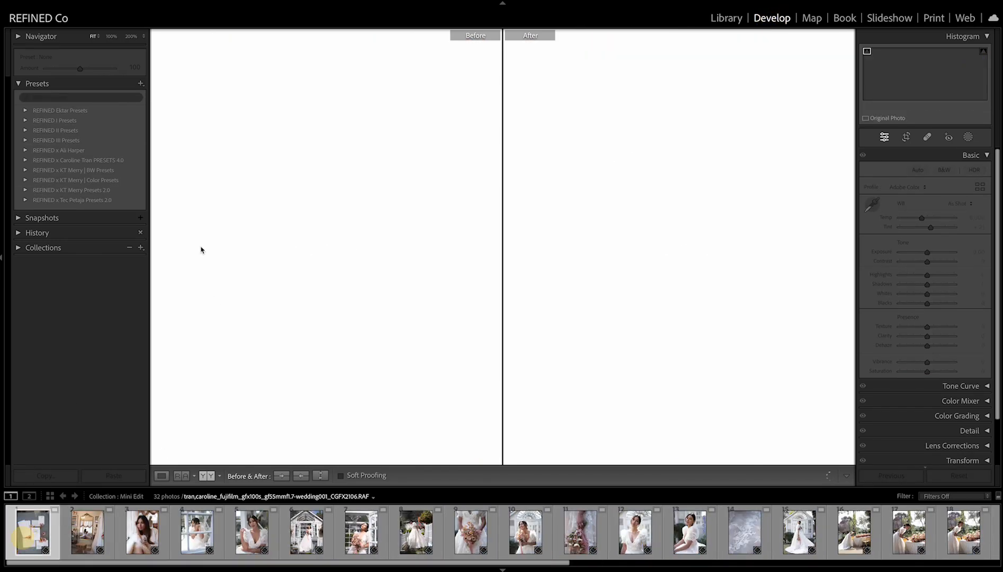
pyautogui.click(25, 160)
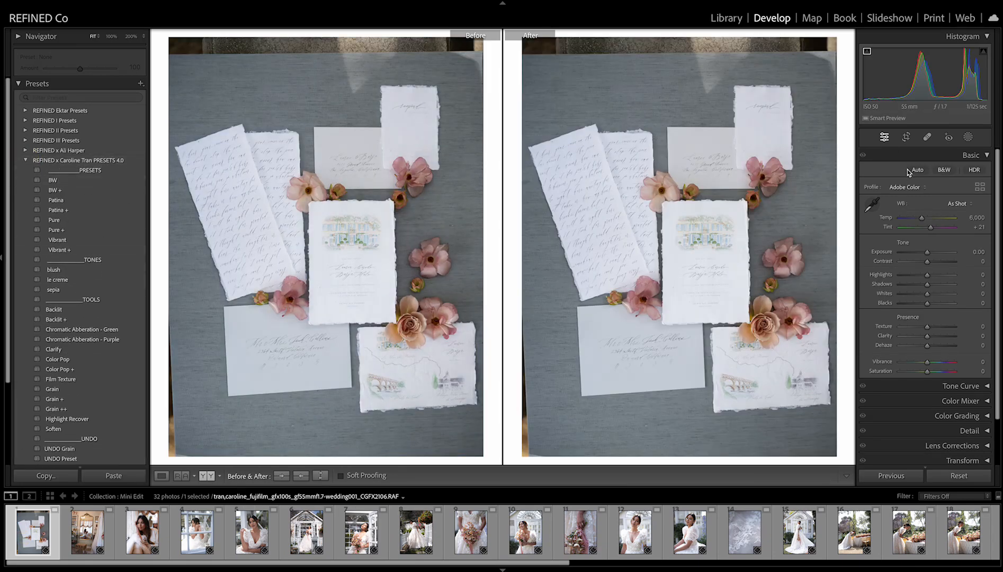
# Crop the invitation flat lay tighter to remove the dark background edges and straighten it to an angle of 0.73.
pyautogui.click(906, 137)
pyautogui.moveTo(502, 39); pyautogui.dragTo(500, 58)
pyautogui.moveTo(686, 137); pyautogui.dragTo(687, 141)
pyautogui.moveTo(578, 155); pyautogui.dragTo(567, 160)
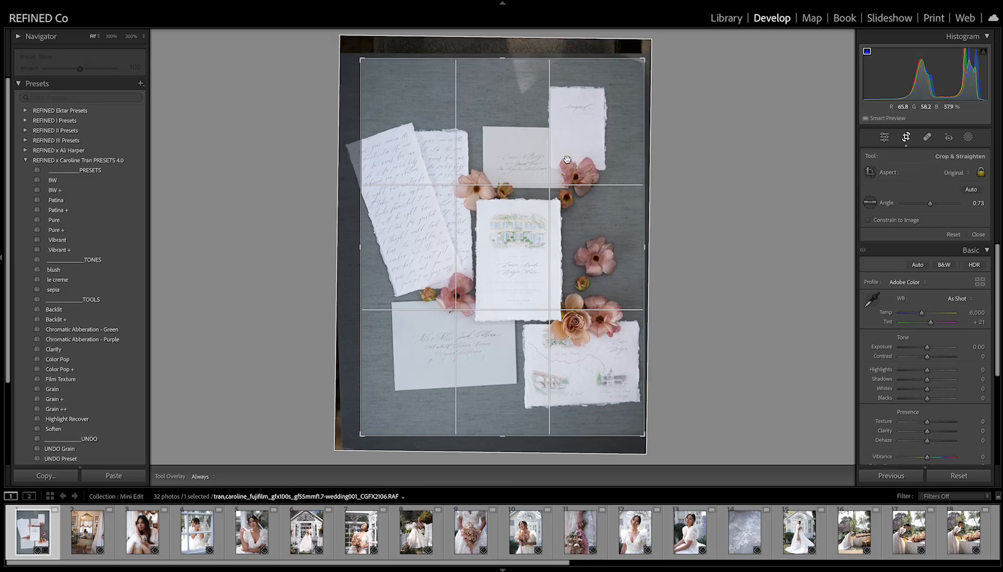
pyautogui.press('Return')
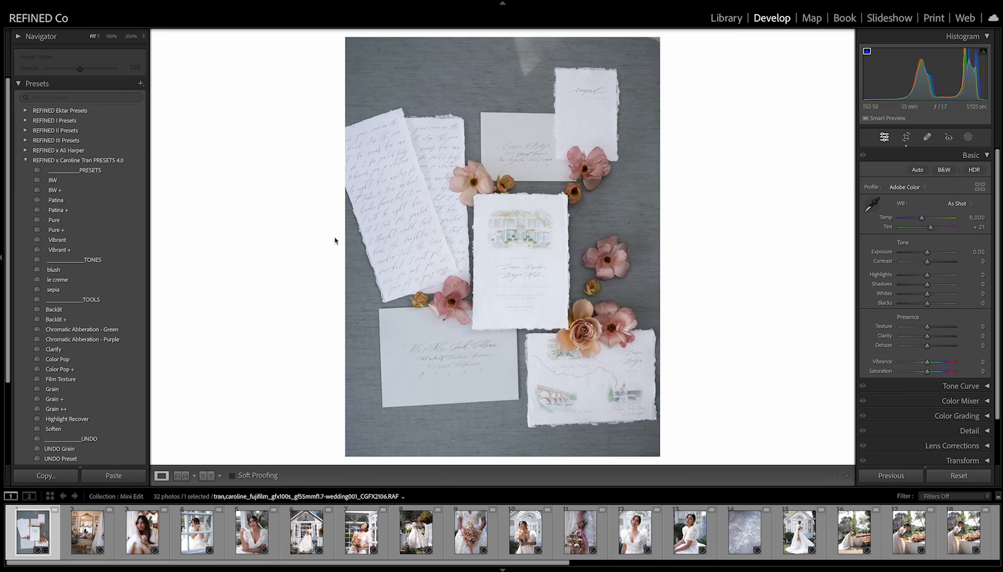
# Apply the Patina preset to the flat lay in before/after view, with exposure -0.15 and temperature 5,474.
pyautogui.click(57, 202)
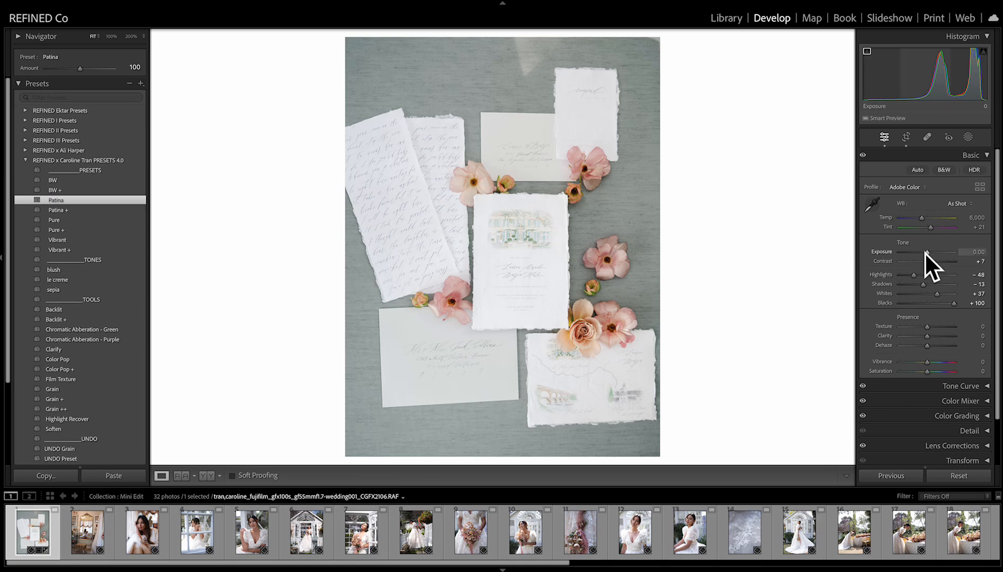
pyautogui.moveTo(929, 253); pyautogui.dragTo(920, 217)
pyautogui.click(203, 477)
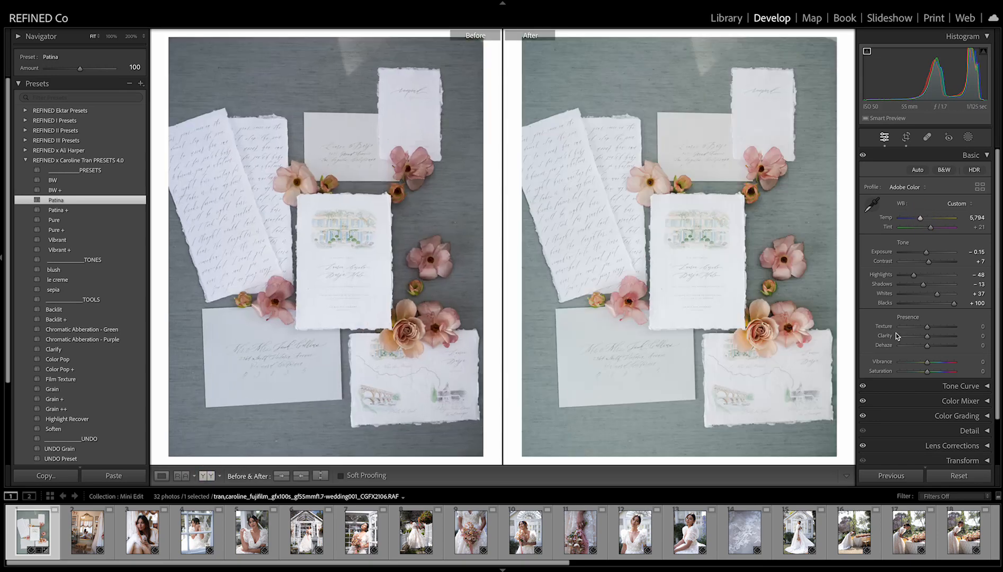
pyautogui.moveTo(921, 219); pyautogui.dragTo(920, 219)
# Try the Pure preset on the flat lay and go back to Patina.
pyautogui.click(58, 222)
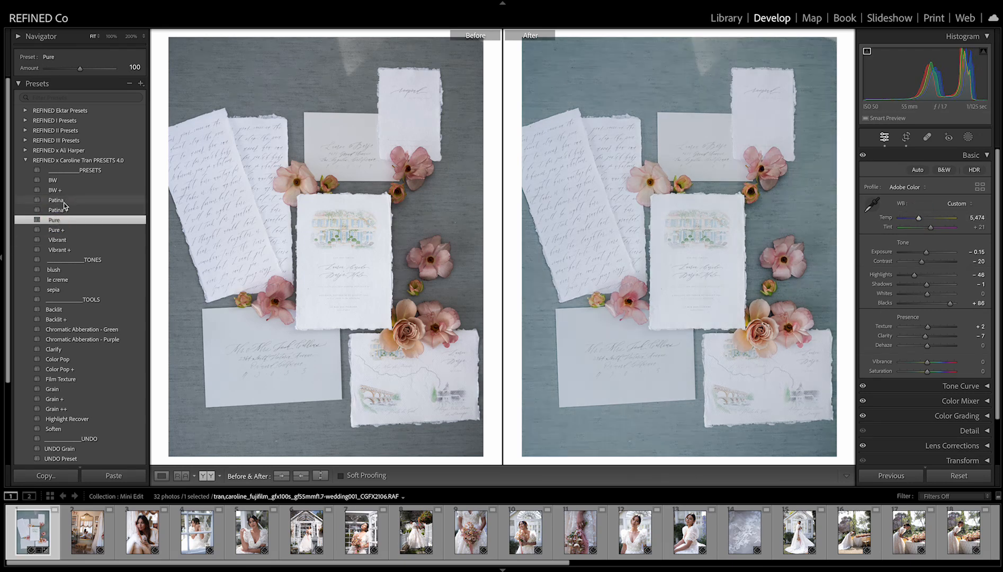
pyautogui.click(61, 222)
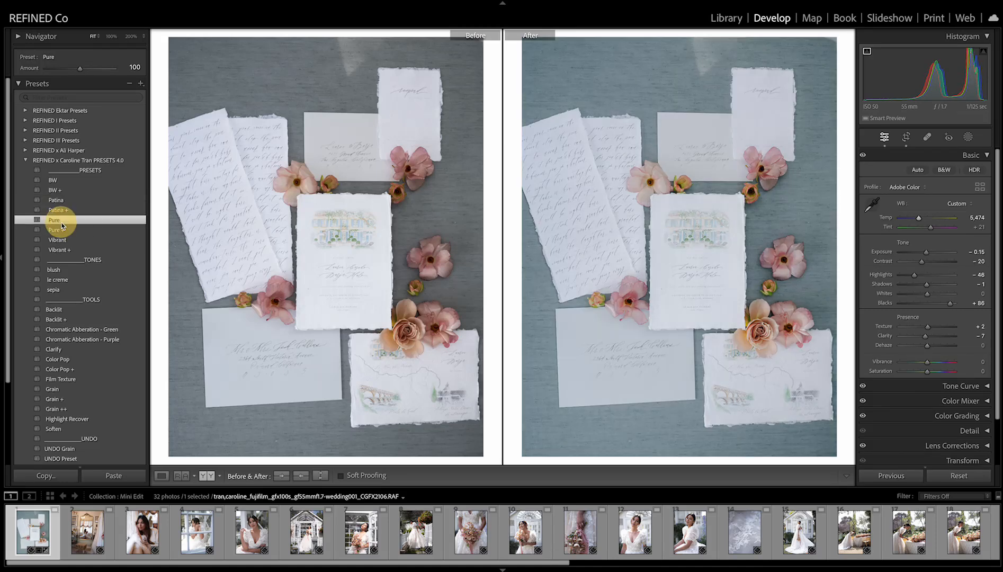
pyautogui.click(58, 200)
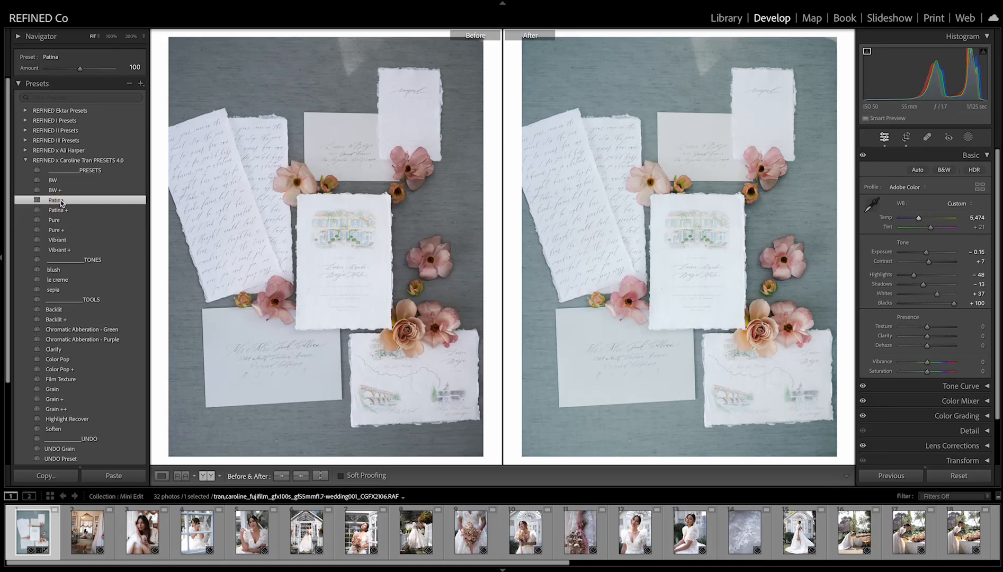
# Set the flat lay's exposure to +0.10, temperature to 5,410 and tint to +19, and reapply Patina after trying Patina +.
pyautogui.doubleClick(927, 255)
pyautogui.moveTo(928, 256); pyautogui.dragTo(920, 218)
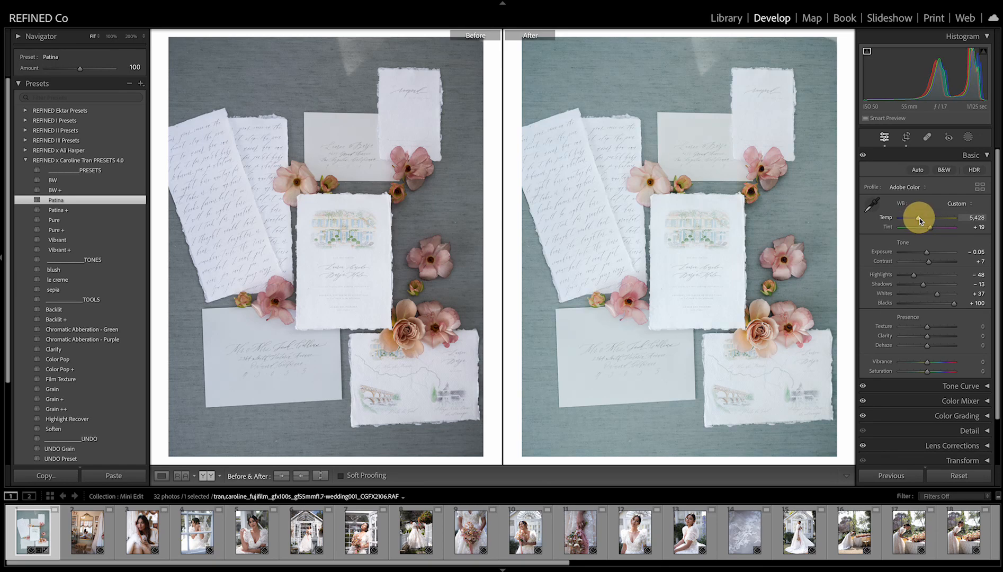
pyautogui.moveTo(928, 255)
pyautogui.mouseDown()
pyautogui.moveTo(906, 282)
pyautogui.moveTo(931, 249)
pyautogui.mouseUp()
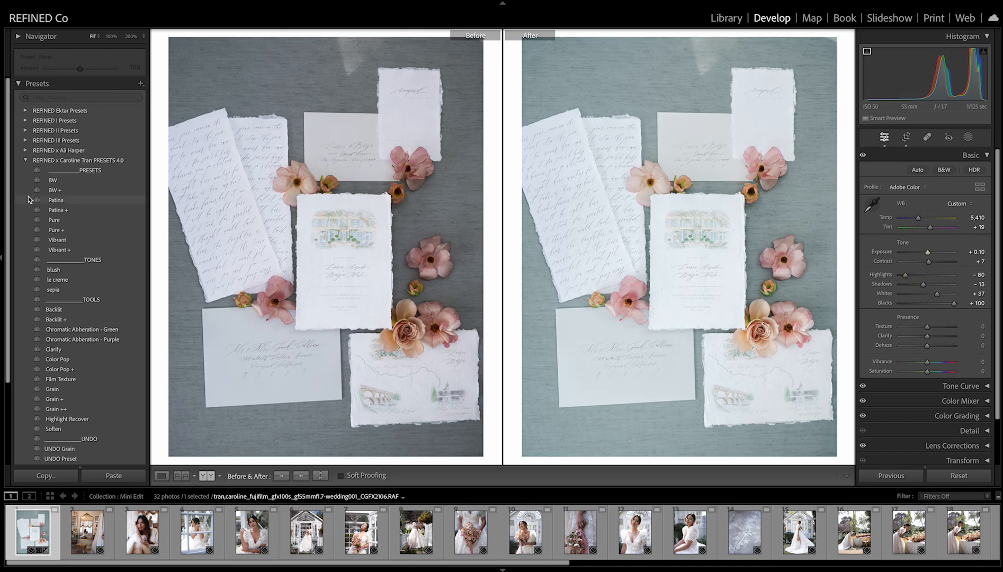
pyautogui.click(56, 211)
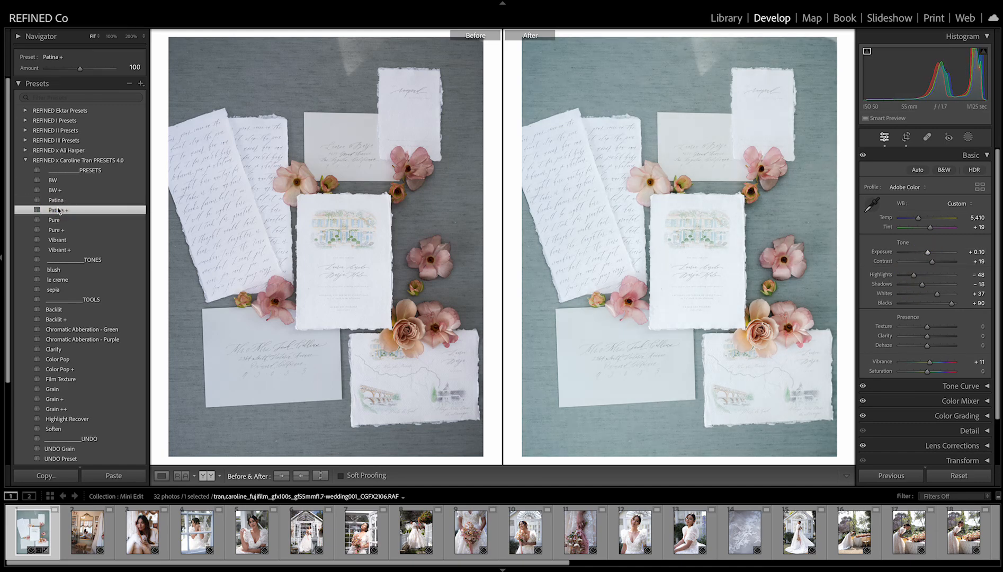
pyautogui.click(59, 200)
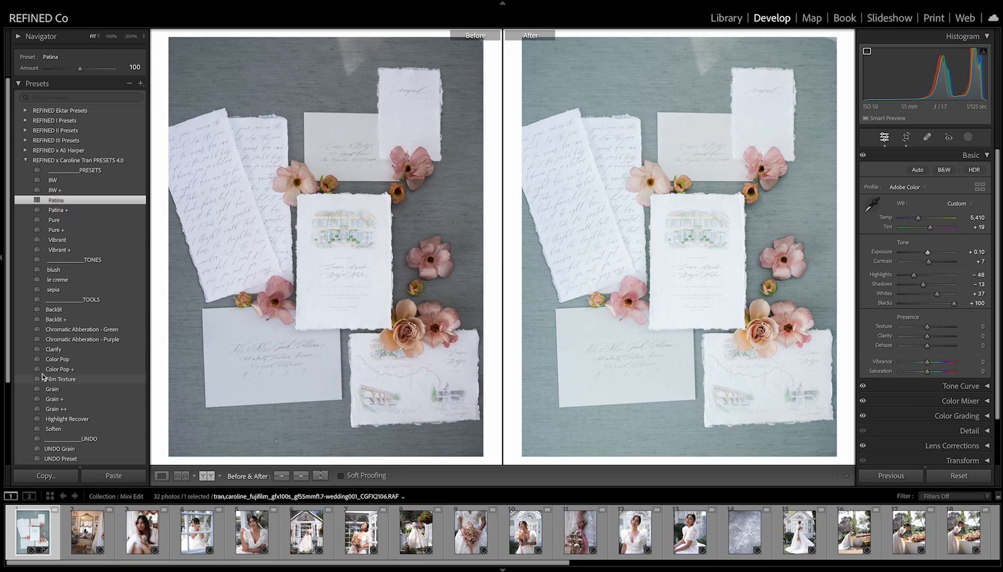
# Try the Color Pop and Clarify tool presets on the flat lay, undoing each one.
pyautogui.click(67, 360)
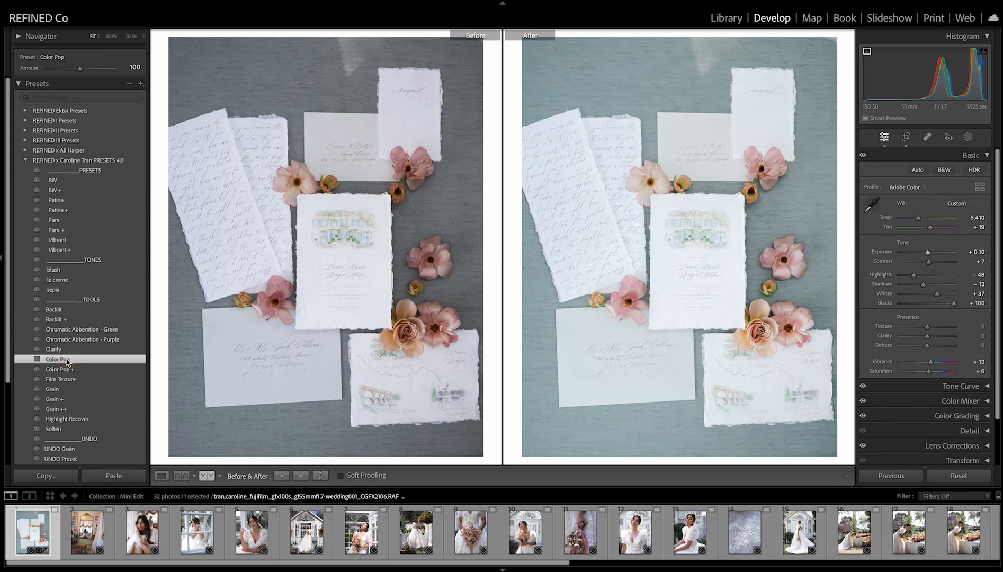
pyautogui.hotkey('ctrl', 'z')
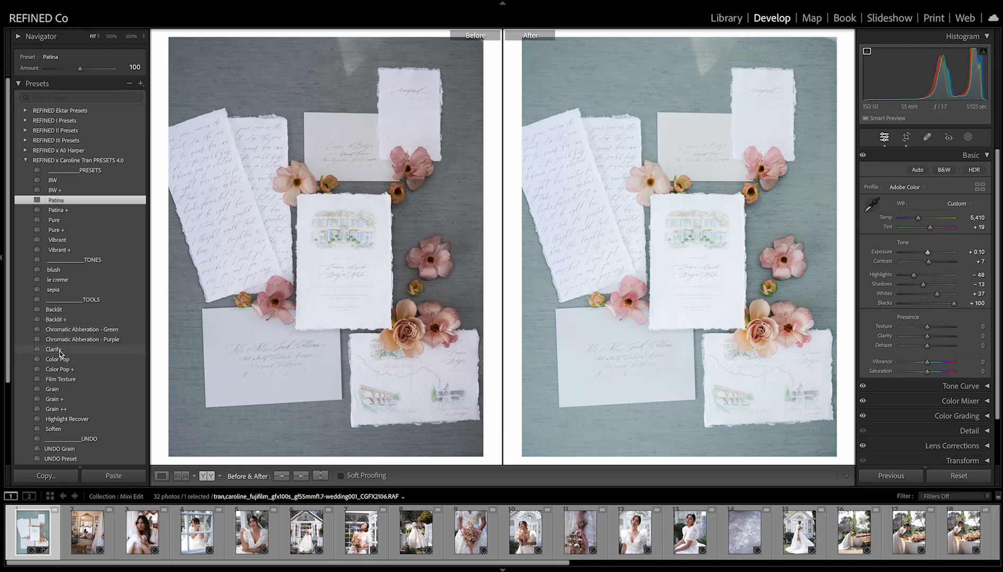
pyautogui.click(60, 350)
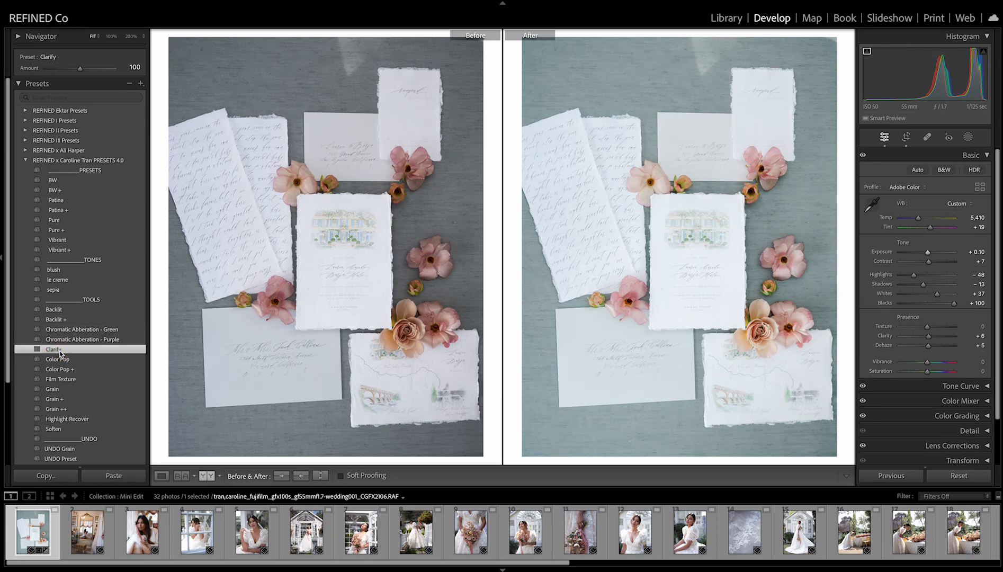
pyautogui.hotkey('ctrl', 'z')
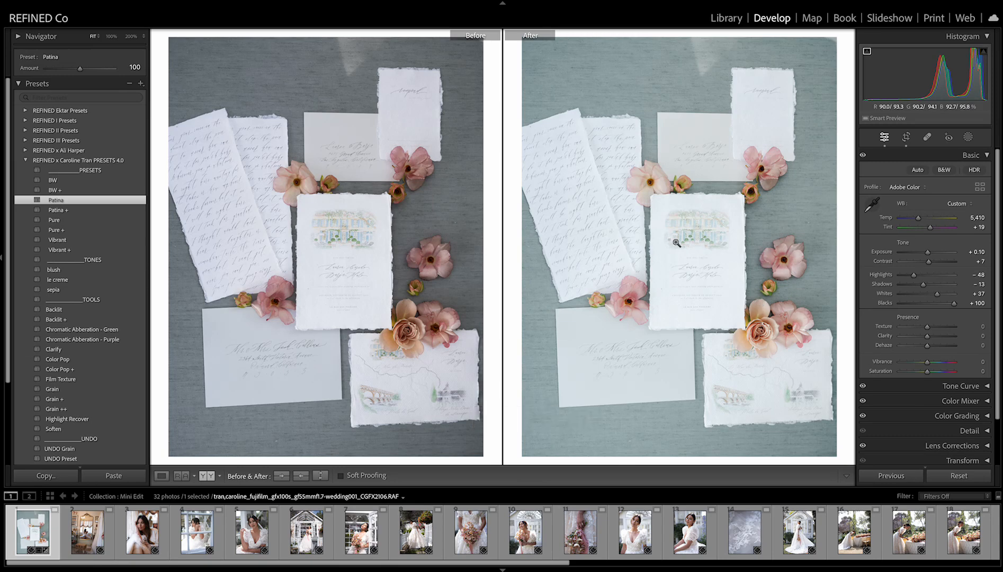
# Go to the second photo, the bride in the mirror, and crop it tighter, straightening it to an angle of -2.97.
pyautogui.press('Right')
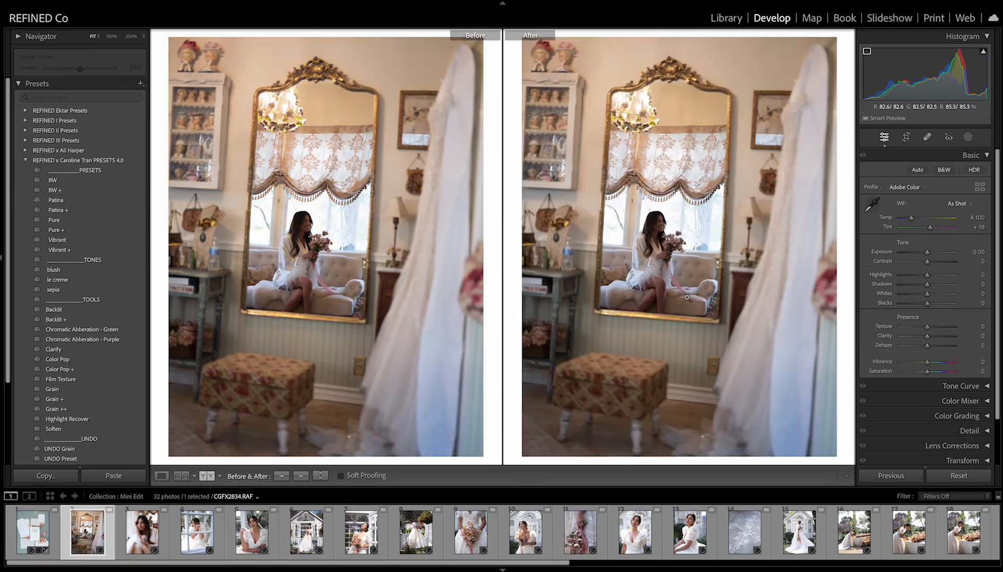
pyautogui.click(906, 136)
pyautogui.moveTo(824, 208); pyautogui.dragTo(826, 195)
pyautogui.moveTo(762, 236); pyautogui.dragTo(763, 233)
pyautogui.moveTo(649, 52); pyautogui.dragTo(640, 54)
pyautogui.moveTo(478, 210); pyautogui.dragTo(480, 221)
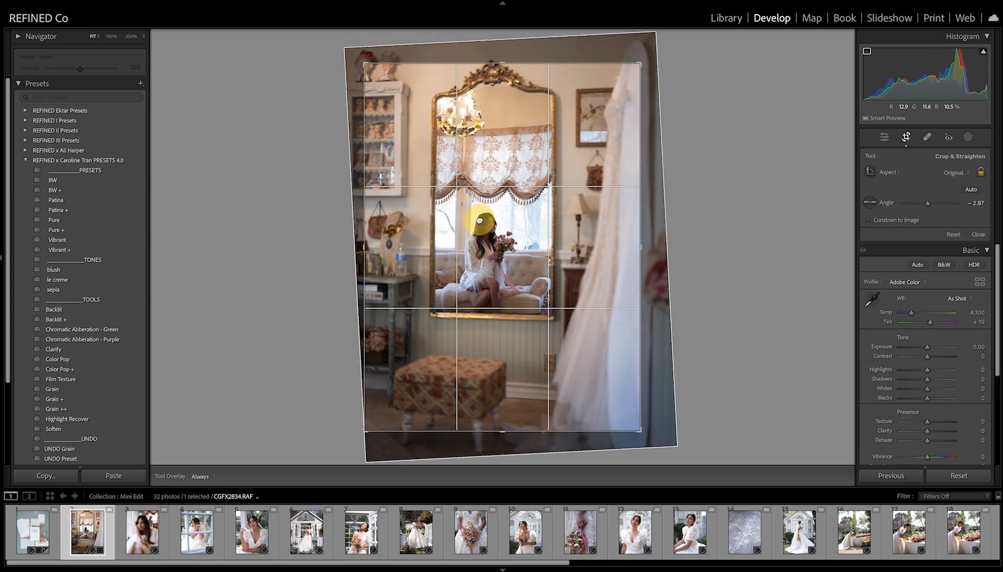
pyautogui.press('Return')
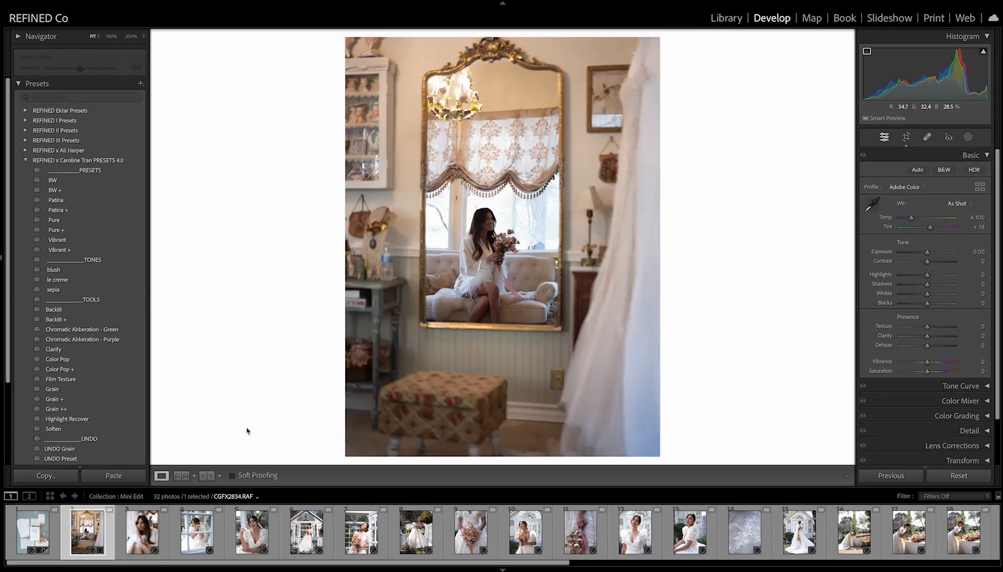
# Apply the BW preset to the mirror photo in before/after view, with exposure +0.40, contrast -23, shadows -4 and whites +32.
pyautogui.click(206, 476)
pyautogui.click(55, 181)
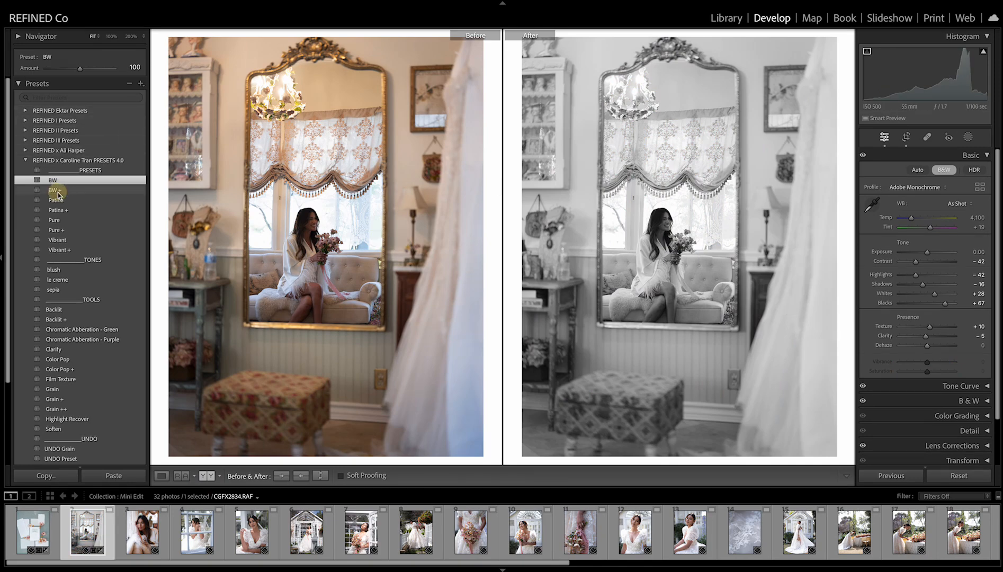
pyautogui.click(55, 190)
pyautogui.click(56, 181)
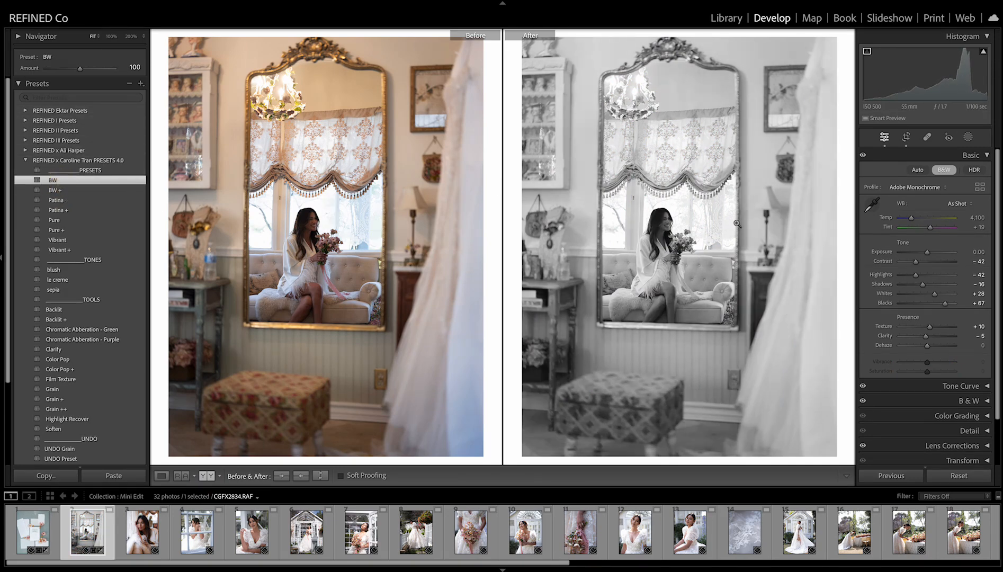
pyautogui.moveTo(927, 253)
pyautogui.mouseDown()
pyautogui.moveTo(926, 285)
pyautogui.moveTo(930, 253)
pyautogui.moveTo(921, 262)
pyautogui.mouseUp()
pyautogui.moveTo(935, 295); pyautogui.dragTo(937, 294)
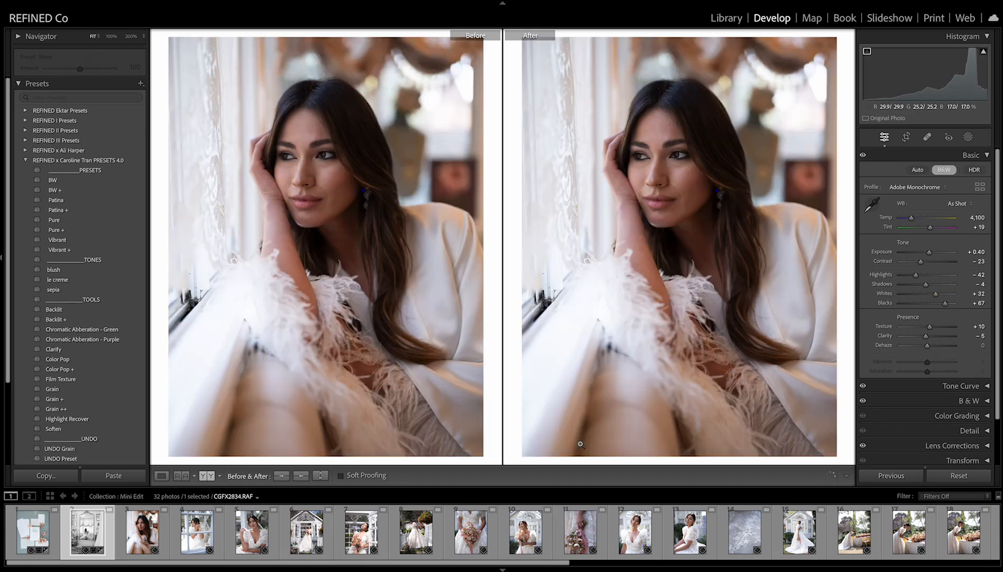
# Apply the Patina preset to the third photo, the close-up portrait, with exposure +0.15, temperature 4,748 and shadows +8.
pyautogui.press('Right')
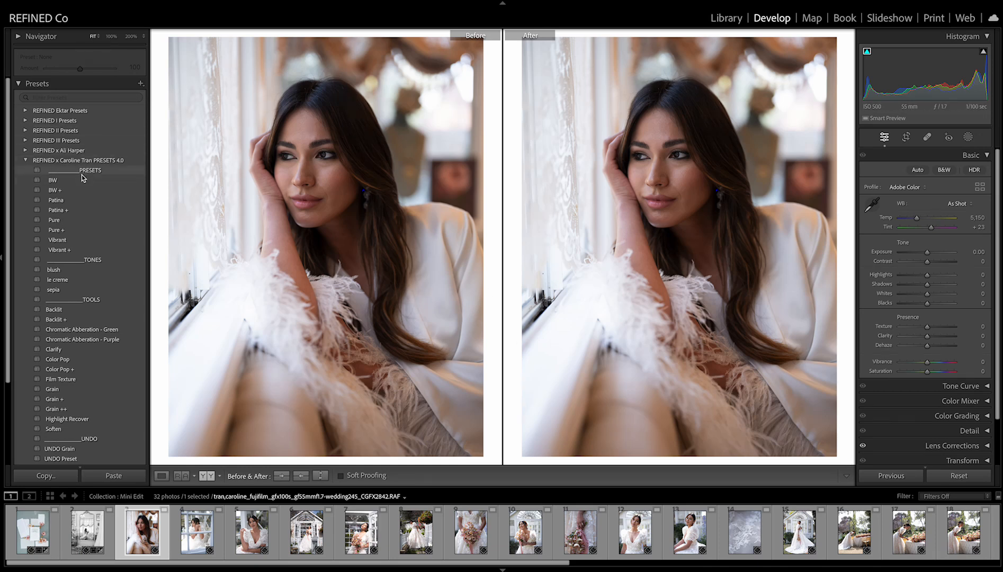
pyautogui.click(59, 200)
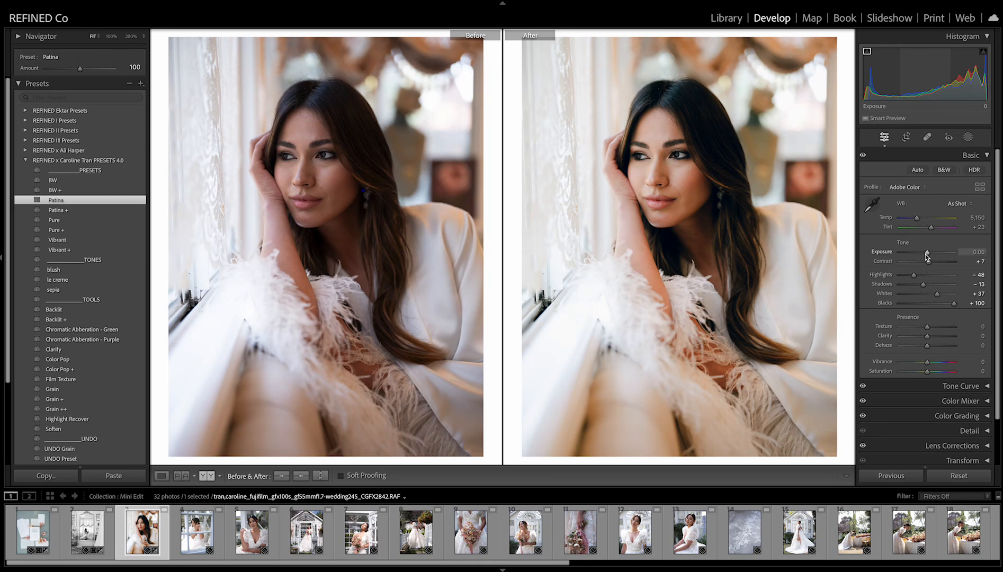
pyautogui.moveTo(927, 255); pyautogui.dragTo(925, 255)
pyautogui.moveTo(917, 218); pyautogui.dragTo(918, 226)
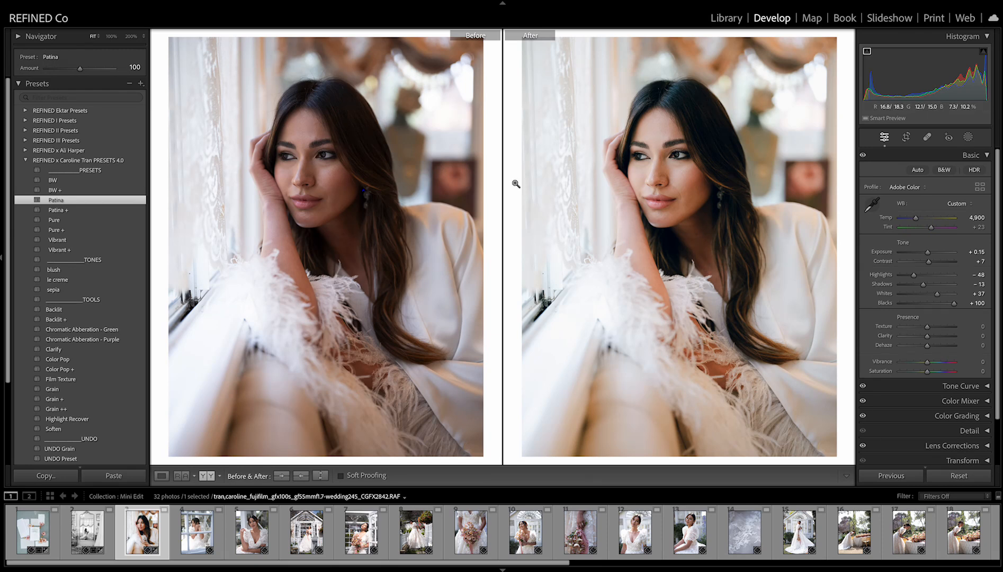
pyautogui.moveTo(924, 286); pyautogui.dragTo(929, 284)
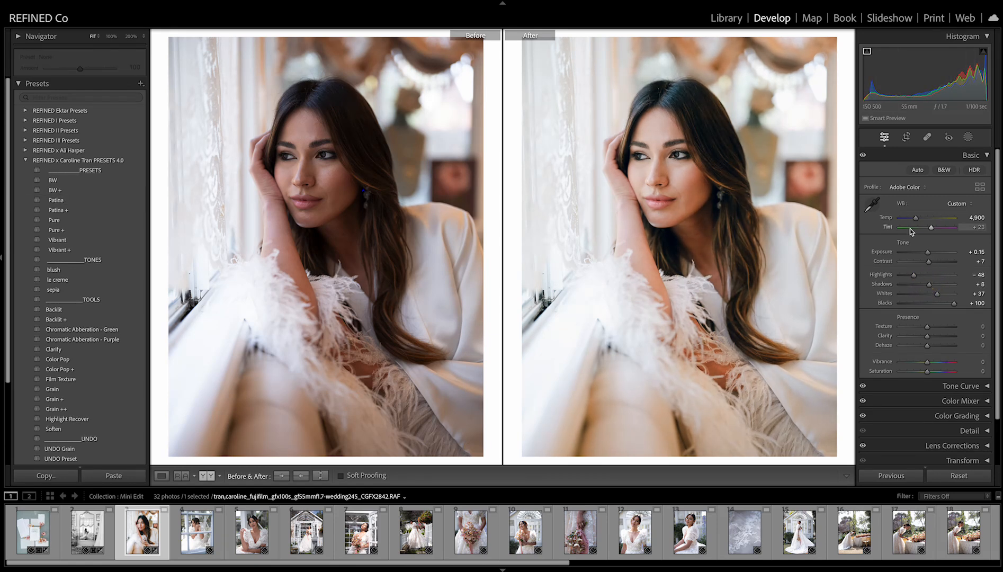
pyautogui.moveTo(917, 218); pyautogui.dragTo(914, 218)
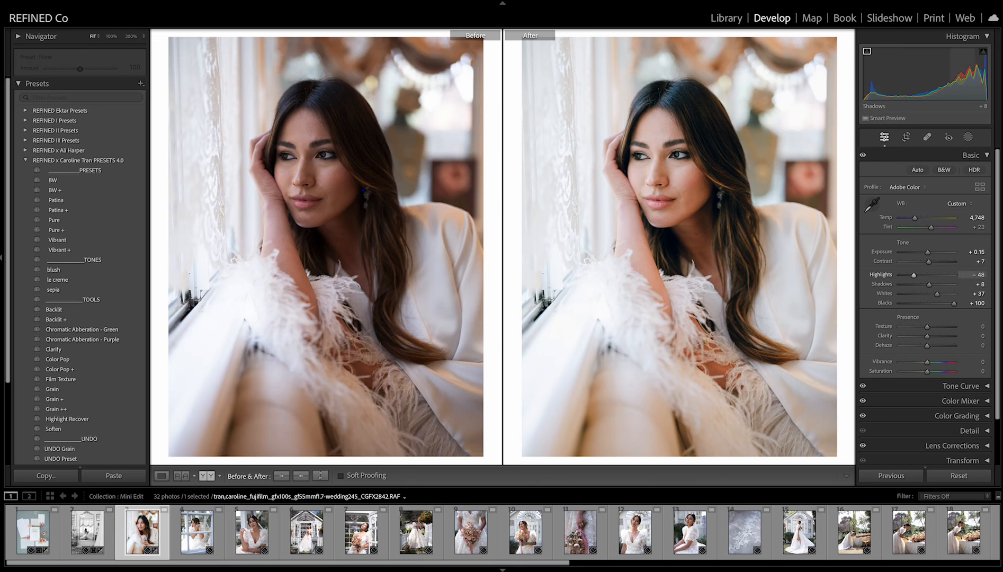
# Apply the Patina preset to the fourth photo, the bride behind the window, with exposure -0.40, temperature 5,016 and tint +28.
pyautogui.press('Right')
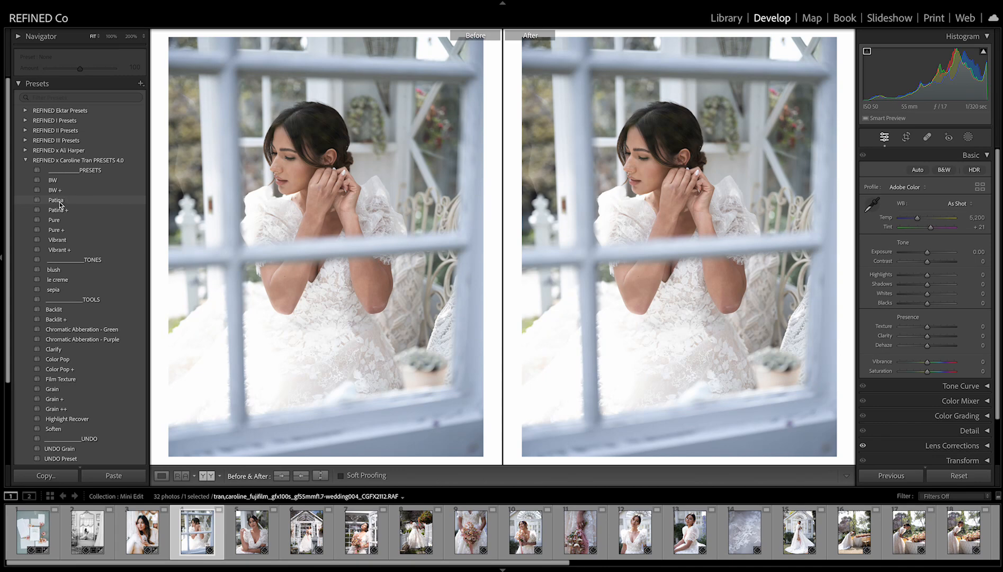
pyautogui.click(57, 201)
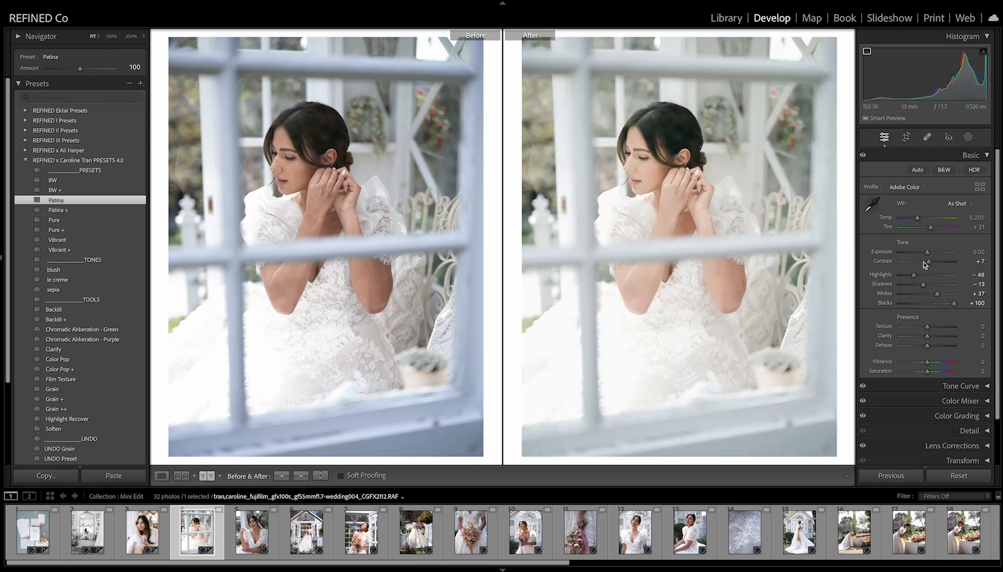
pyautogui.moveTo(927, 253); pyautogui.dragTo(926, 255)
pyautogui.moveTo(917, 218); pyautogui.dragTo(917, 220)
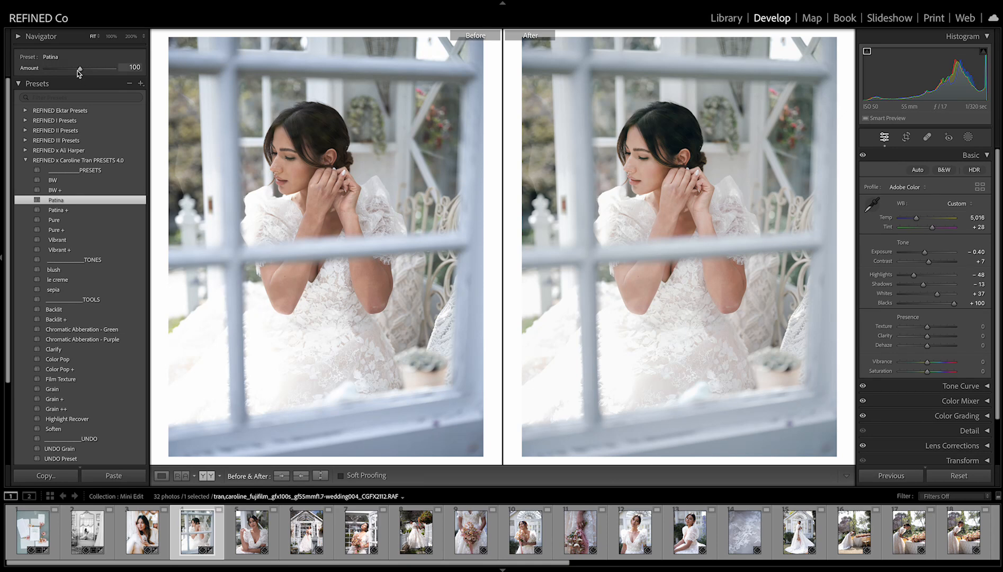
# Set the window photo's Patina amount to 142, exposure to -0.50 and temperature to 4,902, and add the Grain preset.
pyautogui.moveTo(80, 70)
pyautogui.mouseDown()
pyautogui.moveTo(97, 65)
pyautogui.moveTo(84, 70)
pyautogui.mouseUp()
pyautogui.moveTo(75, 73); pyautogui.dragTo(94, 72)
pyautogui.moveTo(926, 254); pyautogui.dragTo(924, 253)
pyautogui.moveTo(916, 220); pyautogui.dragTo(918, 223)
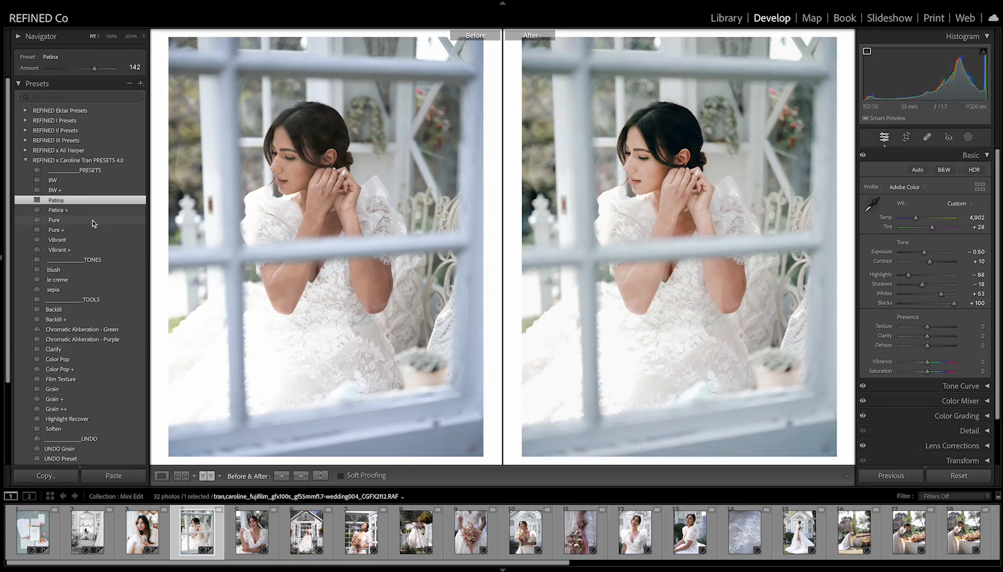
pyautogui.click(52, 390)
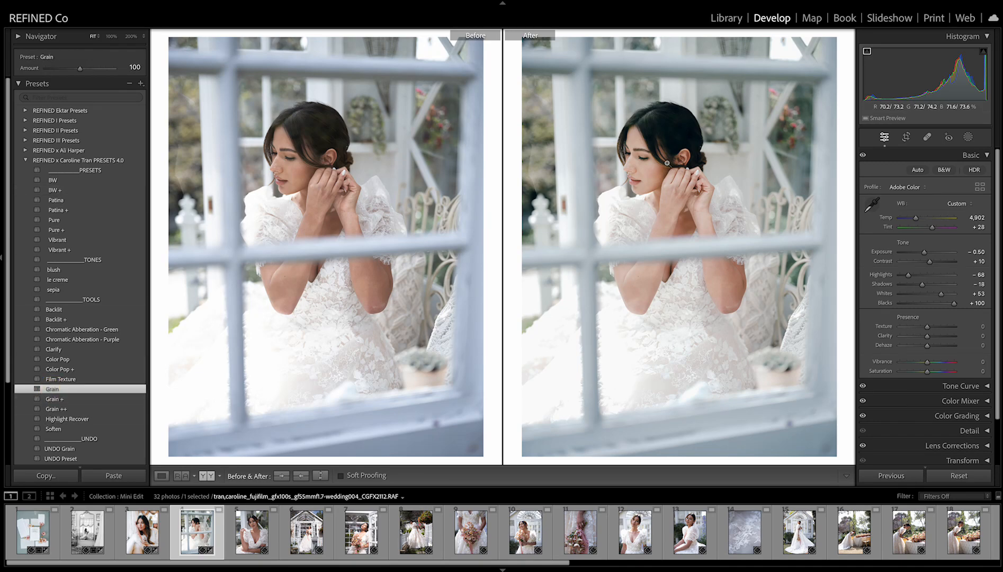
# Check the dress in the window photo up close and add the Highlight Recover preset.
pyautogui.click(670, 254)
pyautogui.click(687, 286)
pyautogui.click(77, 419)
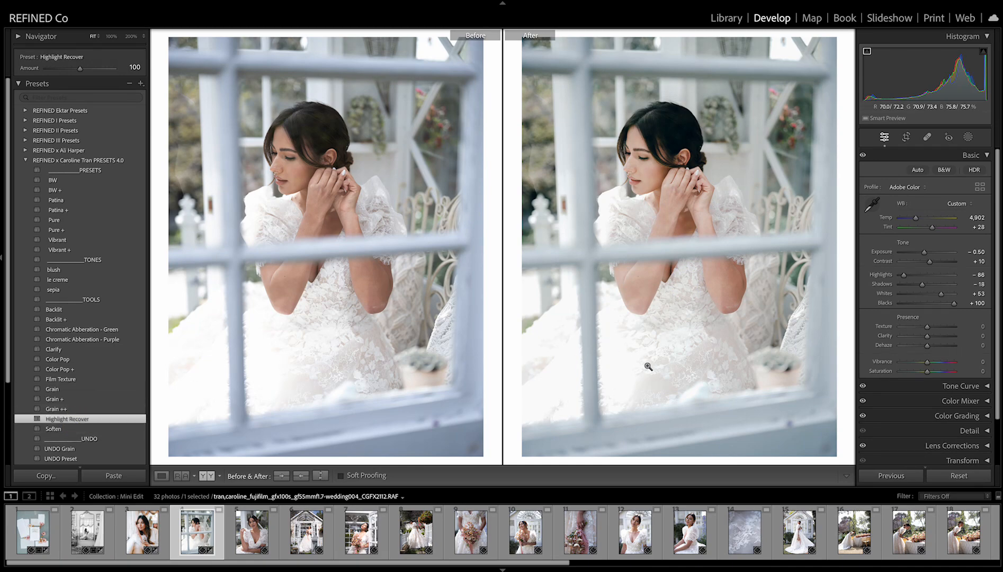
# Apply the Patina preset to the fifth photo, the seated bride portrait, and compare her skin before and after at 300%.
pyautogui.press('Right')
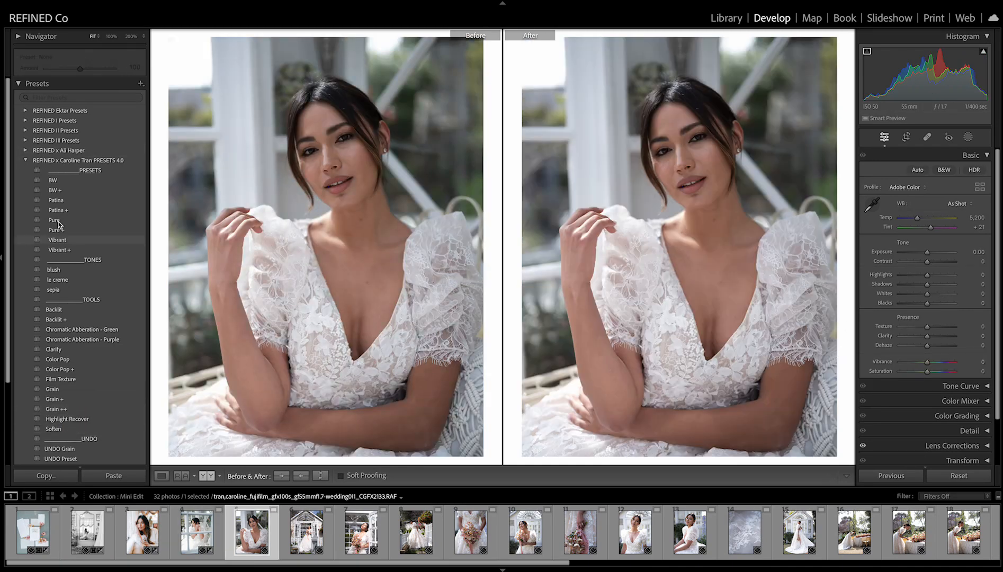
pyautogui.click(58, 200)
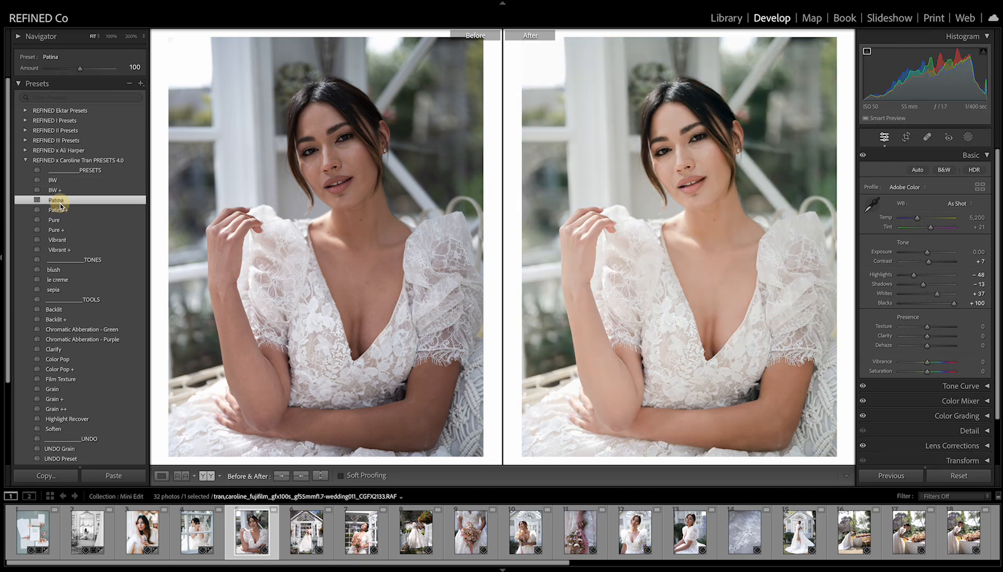
pyautogui.click(690, 170)
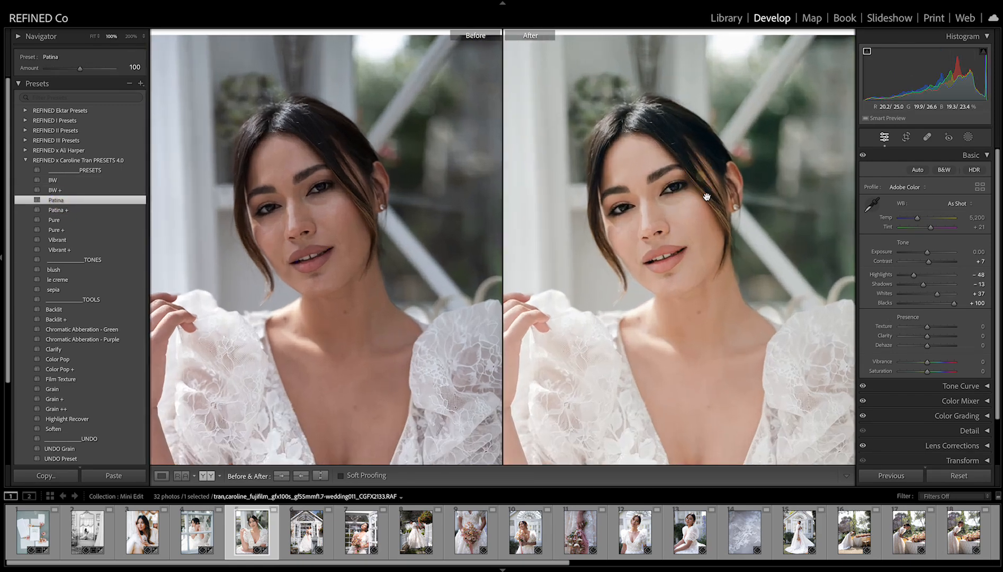
pyautogui.click(138, 38)
pyautogui.click(141, 62)
pyautogui.moveTo(633, 204); pyautogui.dragTo(614, 247)
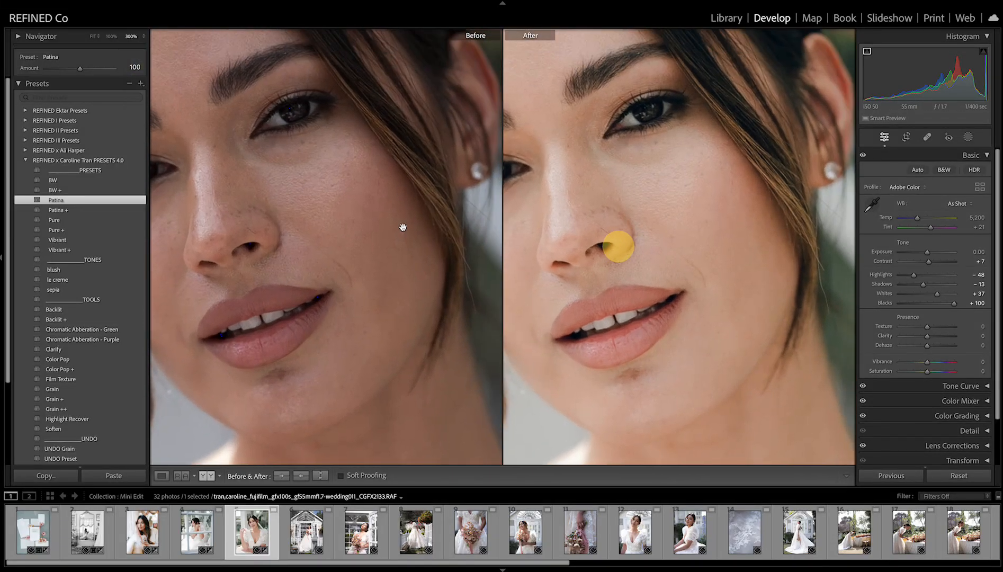
pyautogui.moveTo(576, 159); pyautogui.dragTo(672, 202)
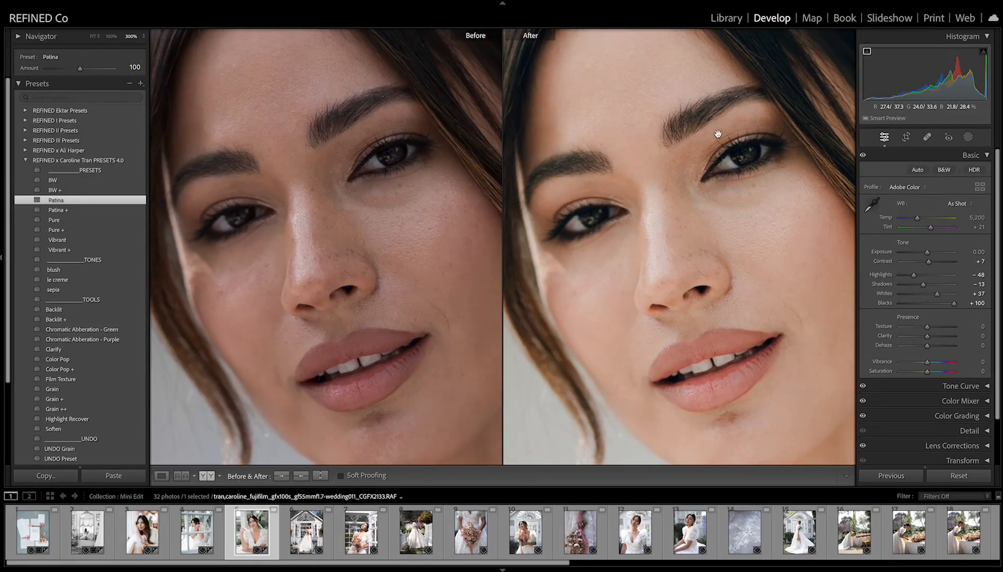
pyautogui.moveTo(784, 242); pyautogui.dragTo(768, 274)
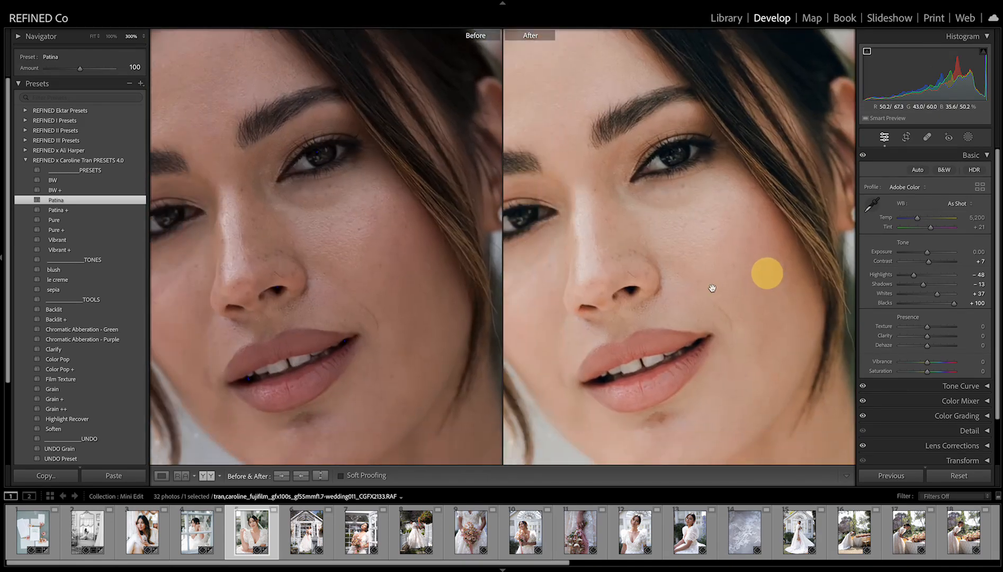
pyautogui.click(726, 255)
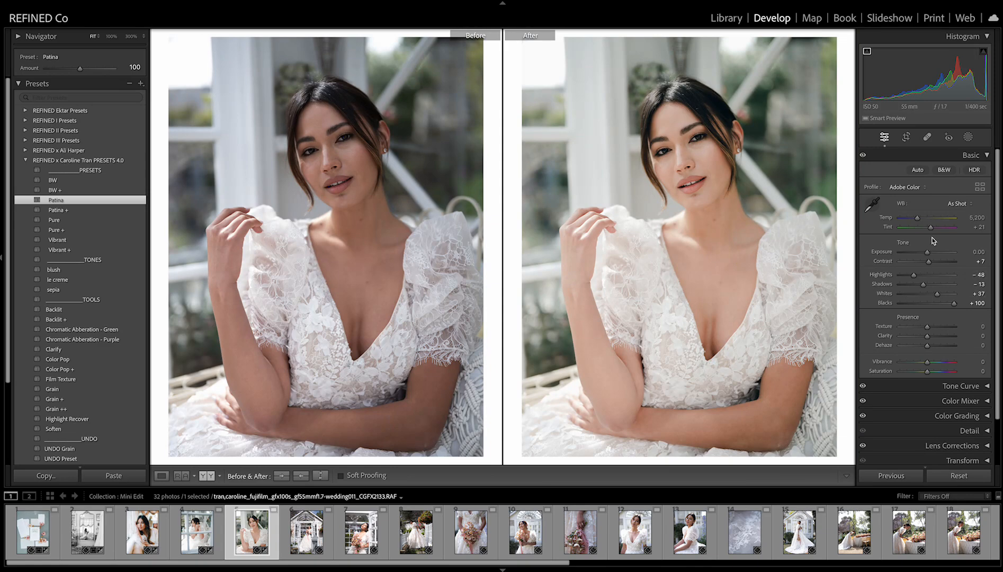
# Set the seated portrait's temperature to 5,020, exposure +0.10, Patina amount 130, contrast +6 and shadows -15.
pyautogui.click(918, 219)
pyautogui.moveTo(918, 219); pyautogui.dragTo(929, 255)
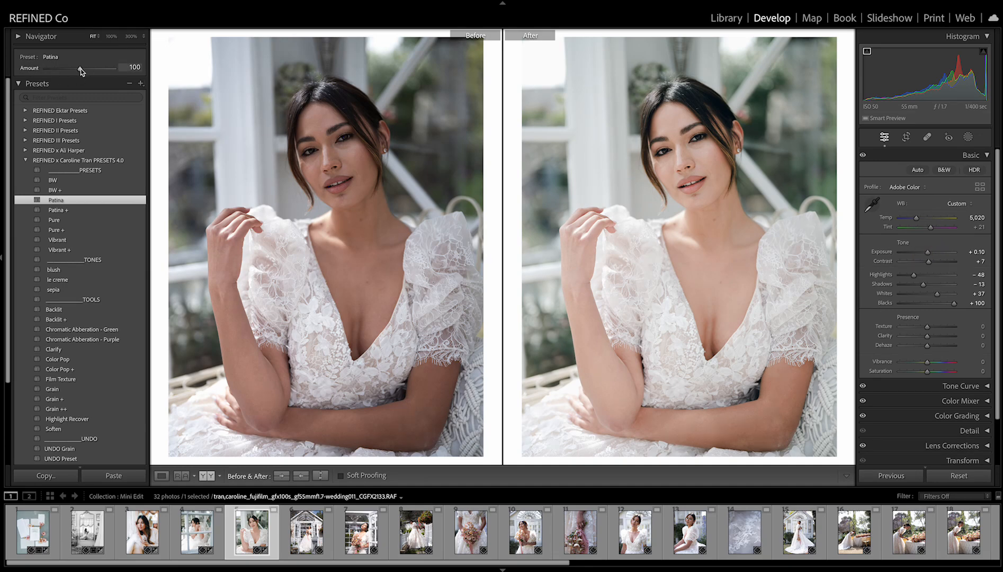
pyautogui.moveTo(80, 72)
pyautogui.mouseDown()
pyautogui.moveTo(63, 72)
pyautogui.moveTo(98, 69)
pyautogui.moveTo(82, 70)
pyautogui.moveTo(90, 70)
pyautogui.mouseUp()
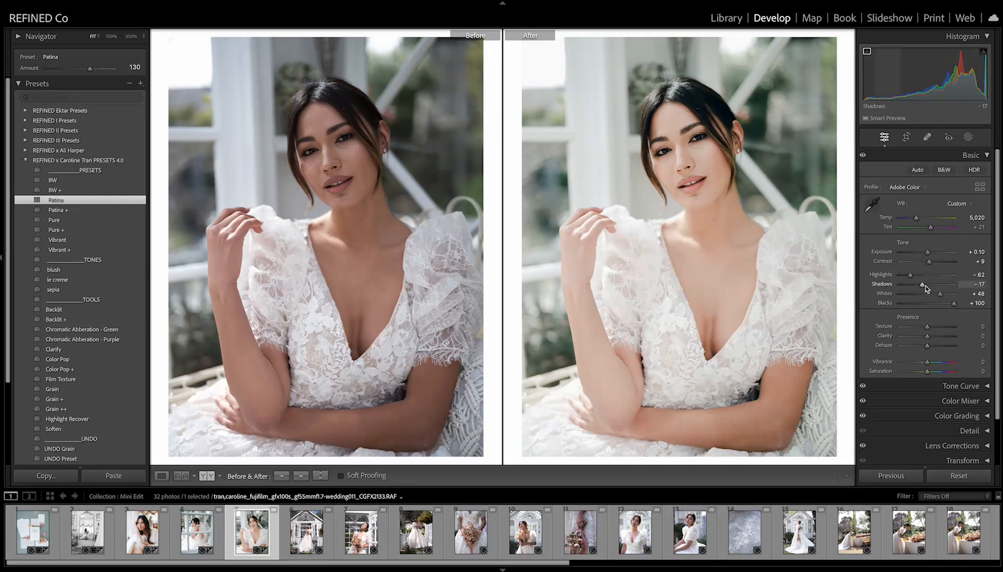
pyautogui.moveTo(926, 264); pyautogui.dragTo(925, 289)
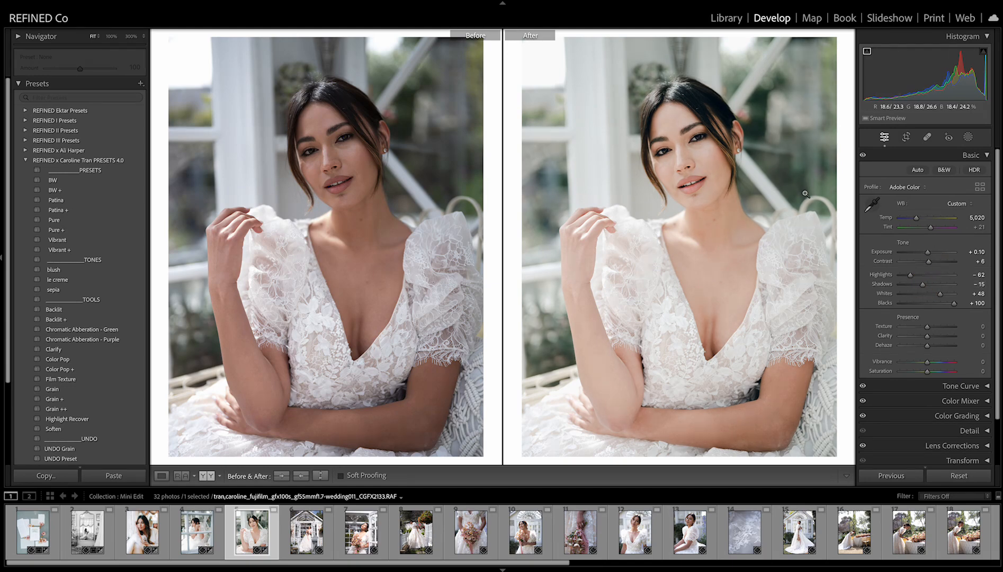
# Apply the Patina preset to the sixth photo, the greenhouse doorway, with exposure -0.25, temperature 5,206, contrast +10 and highlights -74.
pyautogui.press('Right')
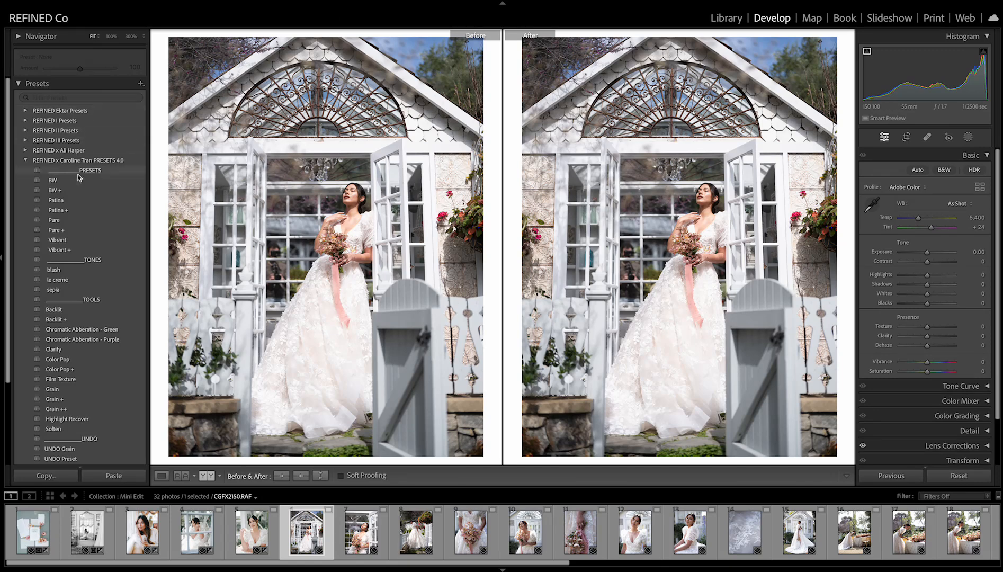
pyautogui.click(69, 199)
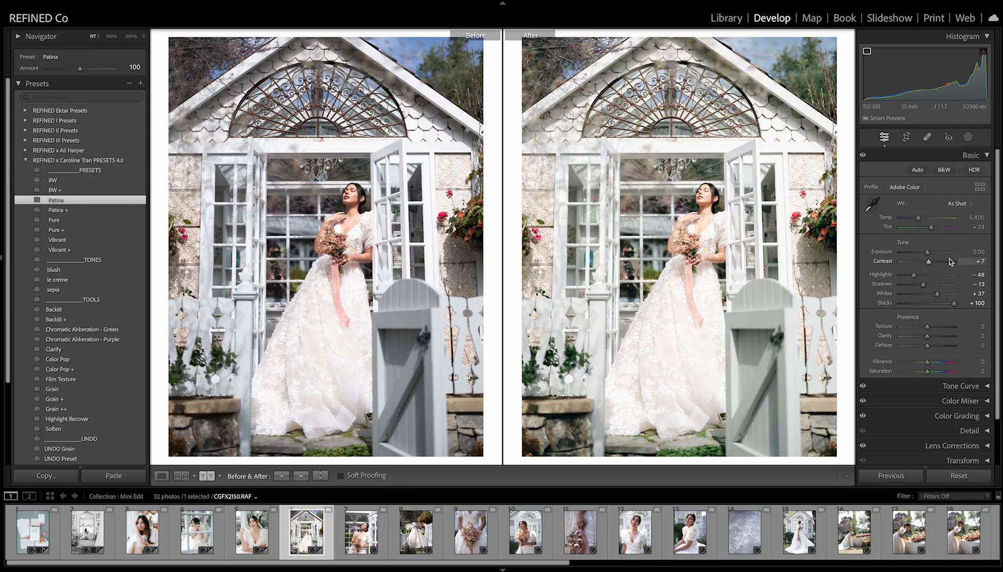
pyautogui.moveTo(927, 253); pyautogui.dragTo(926, 255)
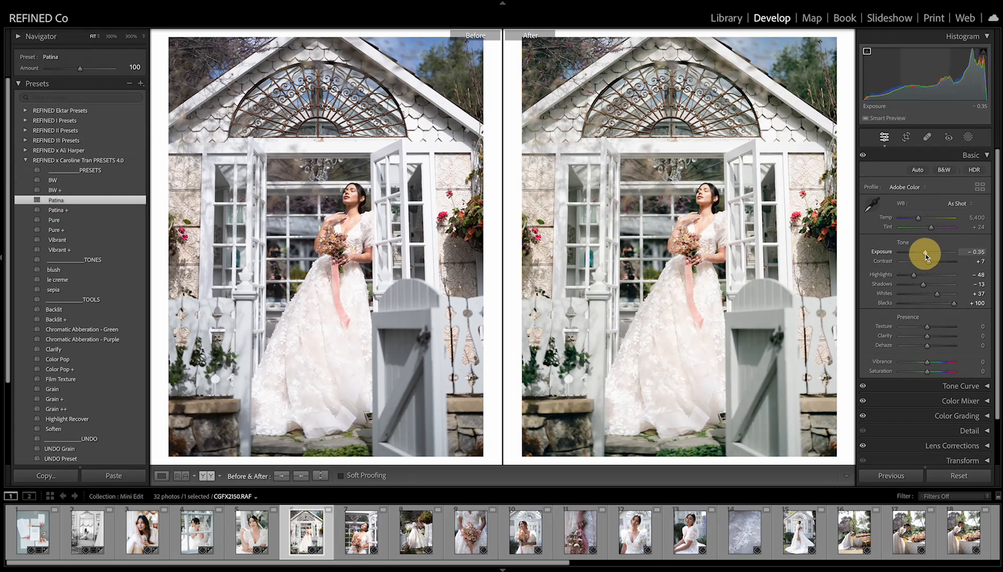
pyautogui.click(908, 280)
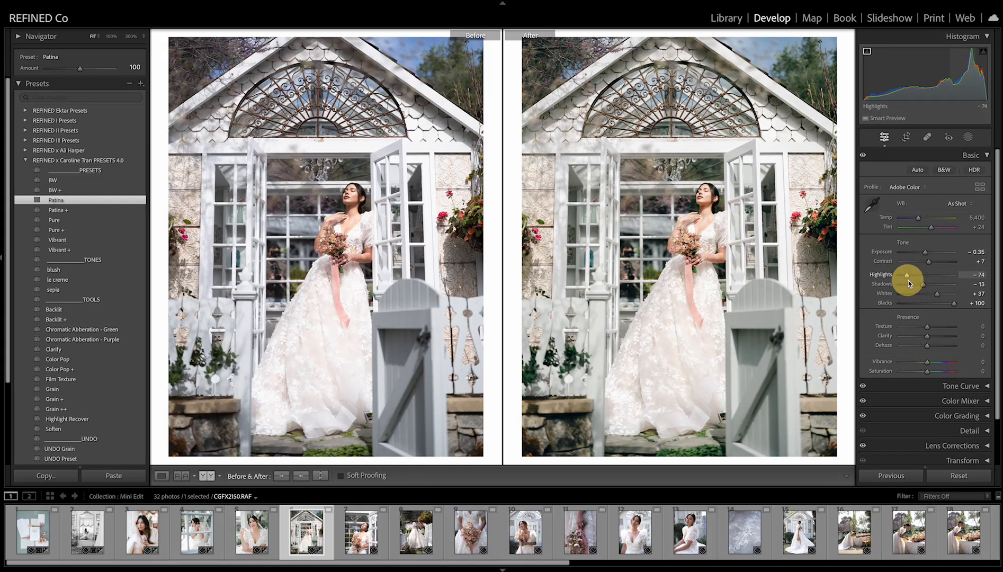
pyautogui.moveTo(918, 219); pyautogui.dragTo(919, 218)
pyautogui.moveTo(926, 253); pyautogui.dragTo(930, 266)
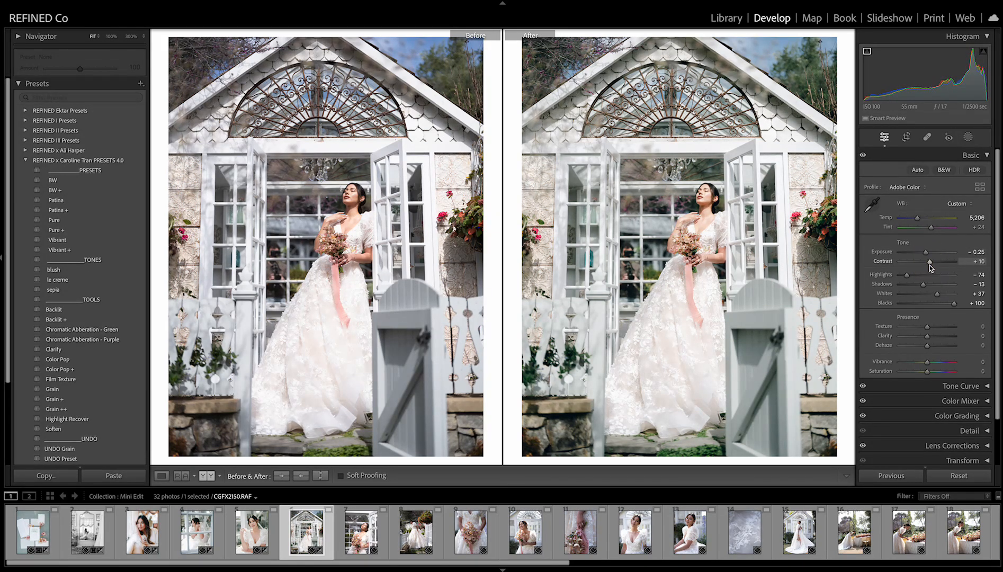
# Check the dress highlights in the seventh photo, the bride with the bouquet, and apply the Patina preset with exposure -0.35.
pyautogui.press('Right')
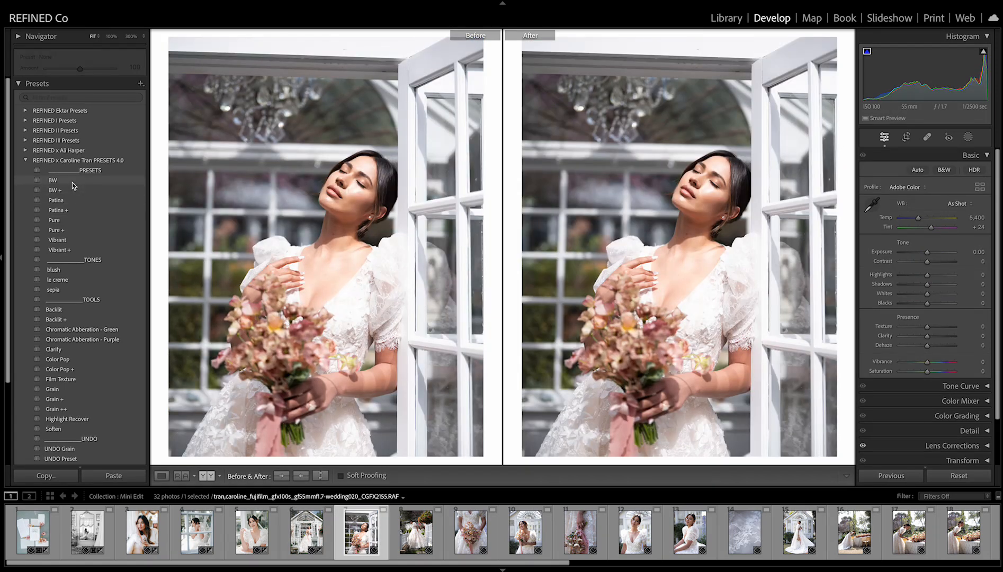
pyautogui.click(708, 306)
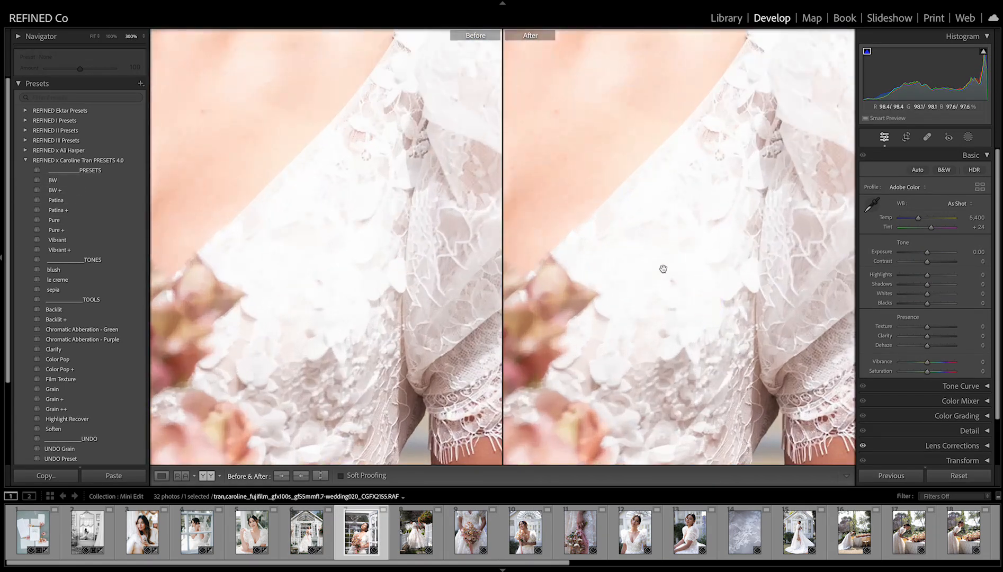
pyautogui.click(678, 257)
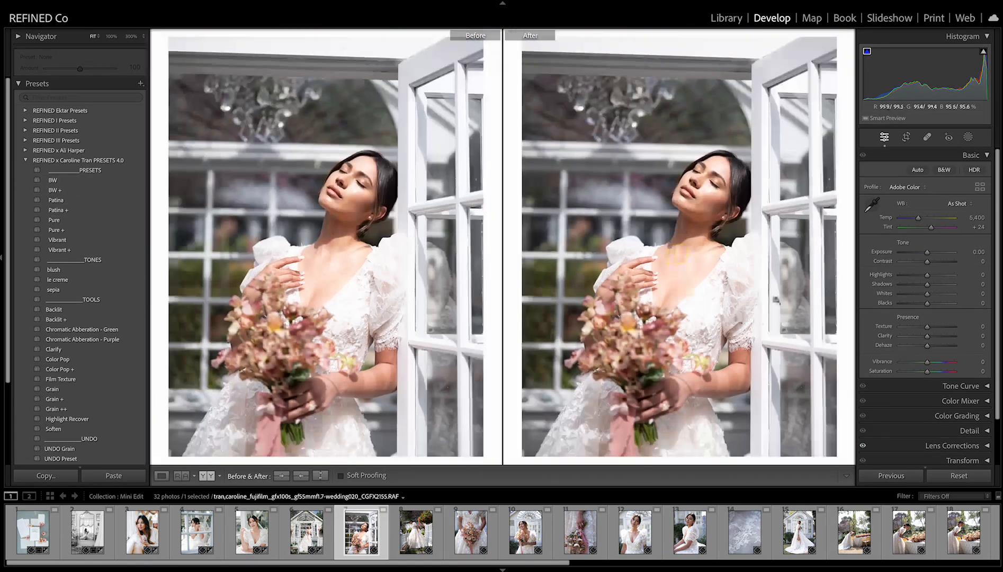
pyautogui.click(63, 199)
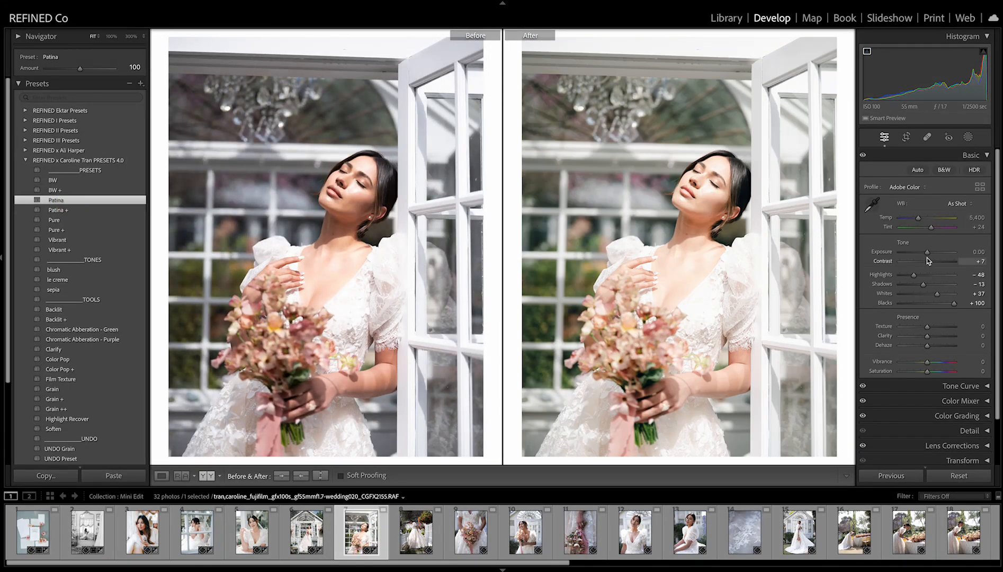
pyautogui.moveTo(928, 252); pyautogui.dragTo(925, 255)
# Straighten the bouquet photo to an angle of -0.94, crop it slightly tighter, and return to the before/after view.
pyautogui.click(906, 136)
pyautogui.click(821, 225)
pyautogui.moveTo(820, 224); pyautogui.dragTo(824, 215)
pyautogui.click(511, 204)
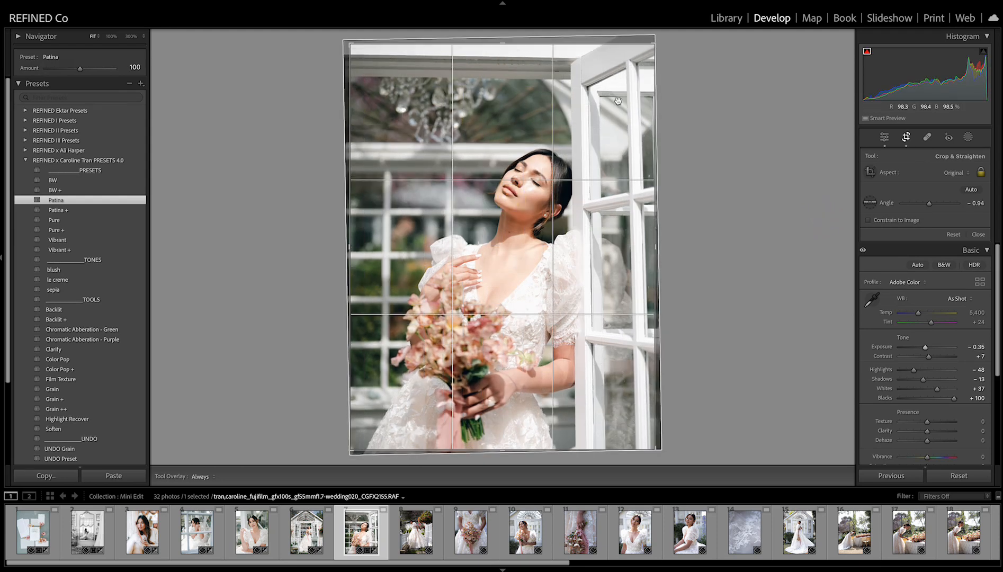
pyautogui.moveTo(655, 38); pyautogui.dragTo(655, 51)
pyautogui.press('Return')
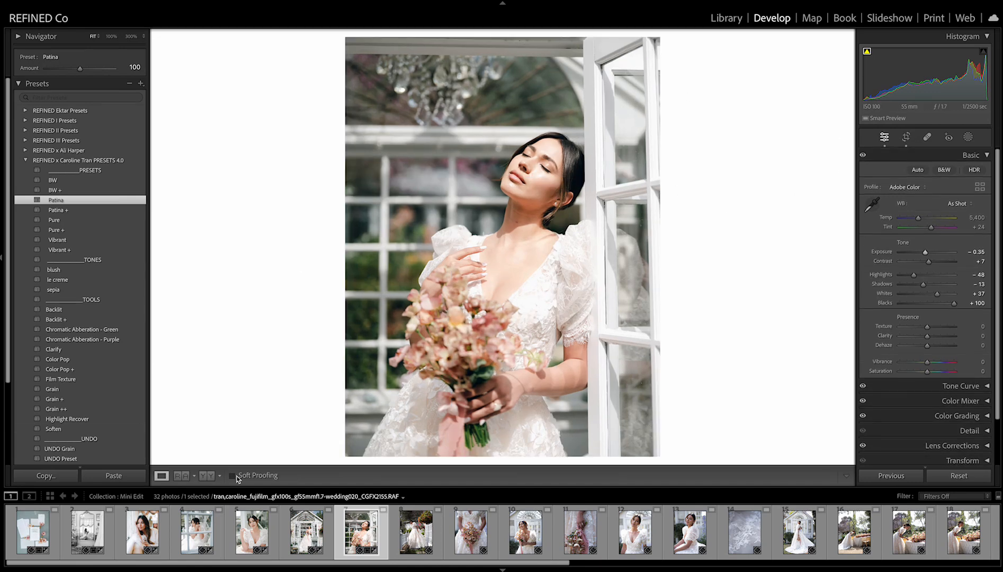
pyautogui.click(207, 475)
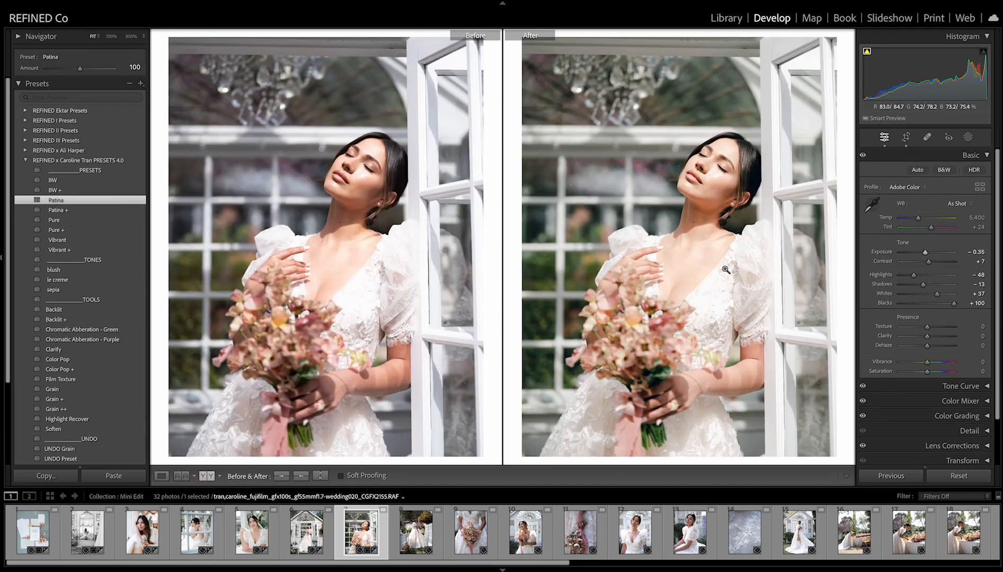
# Set the bouquet photo's exposure to -0.45, temperature to 5,090 and highlights to -85, checking the skin and dress up close.
pyautogui.moveTo(925, 252); pyautogui.dragTo(923, 253)
pyautogui.moveTo(920, 217); pyautogui.dragTo(918, 219)
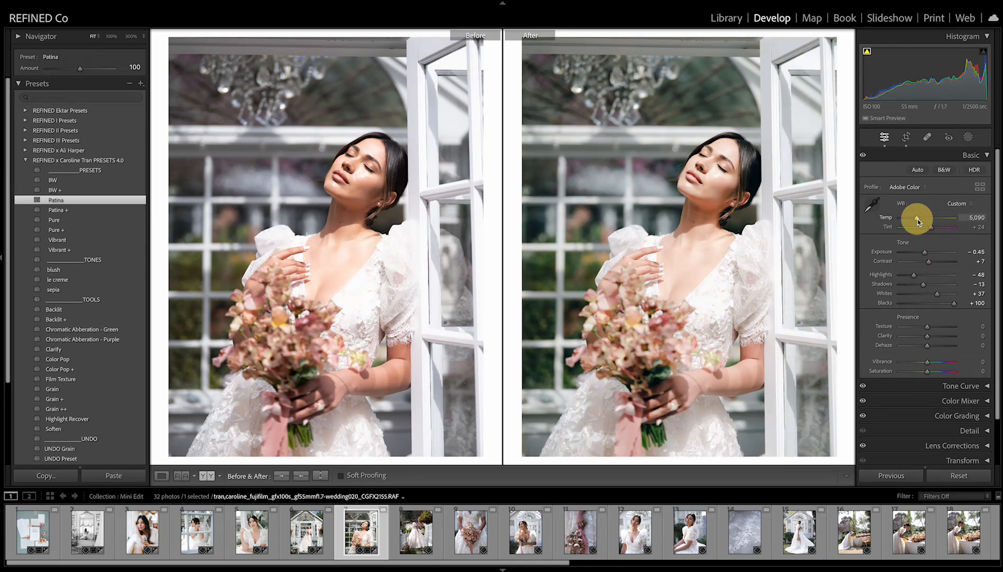
pyautogui.click(721, 174)
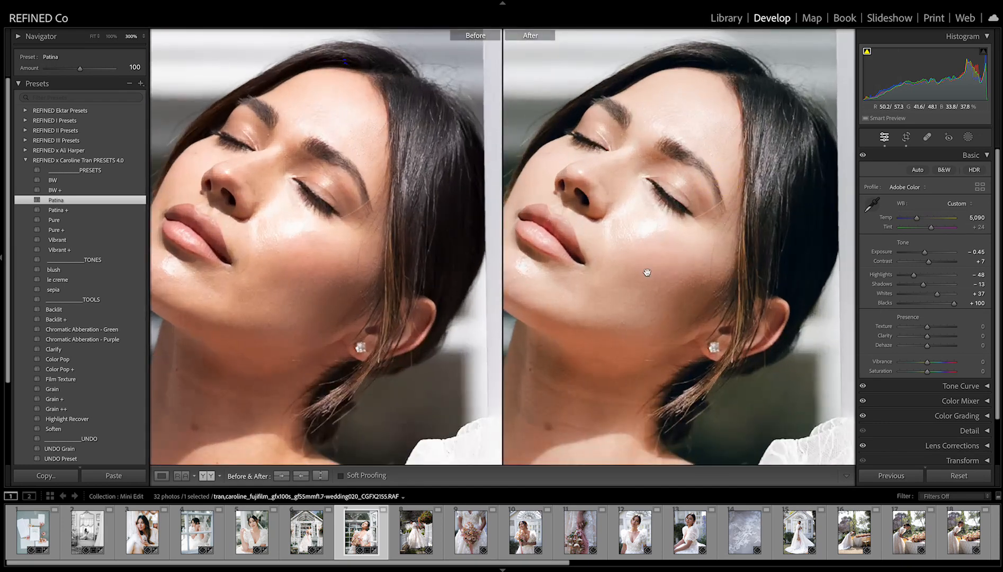
pyautogui.moveTo(668, 273); pyautogui.dragTo(701, 251)
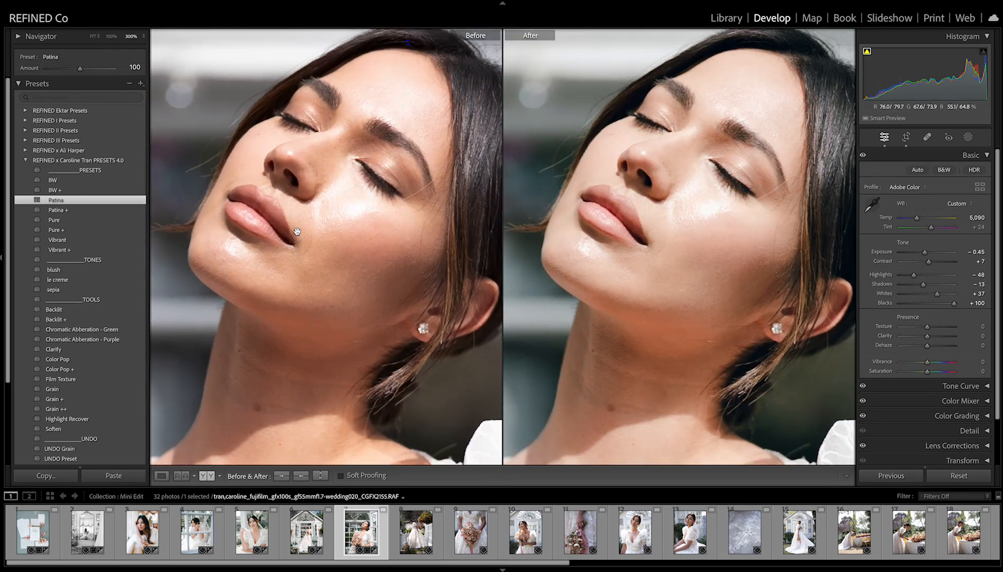
pyautogui.moveTo(777, 191); pyautogui.dragTo(700, 179)
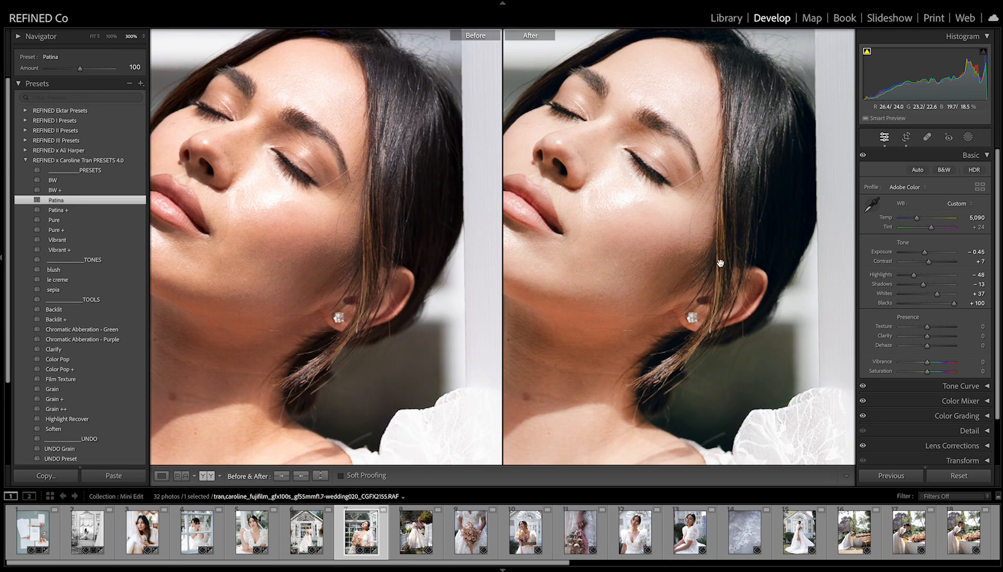
pyautogui.moveTo(721, 274); pyautogui.dragTo(752, 317)
pyautogui.moveTo(720, 380); pyautogui.dragTo(667, 215)
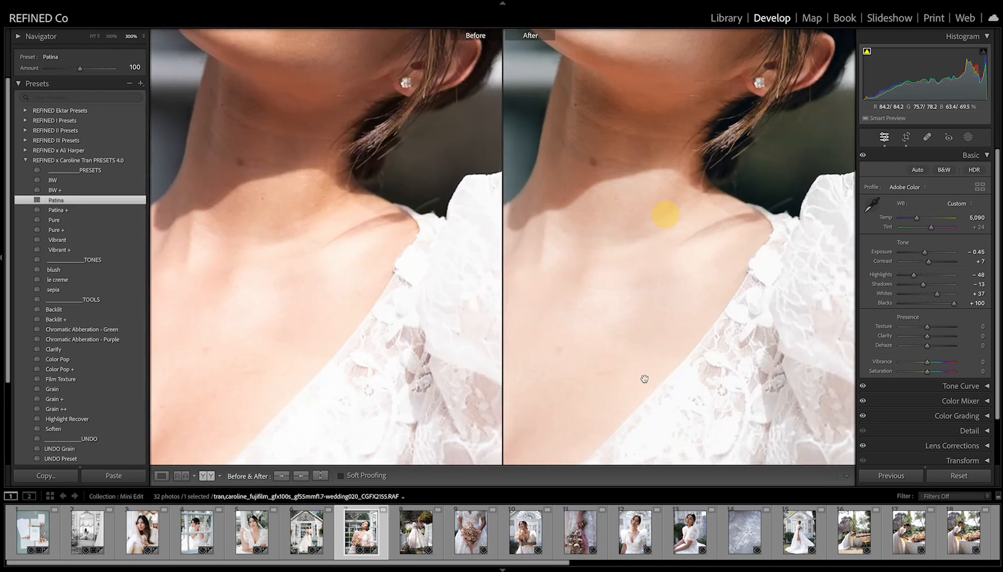
pyautogui.moveTo(646, 359); pyautogui.dragTo(658, 195)
pyautogui.moveTo(742, 341); pyautogui.dragTo(718, 290)
pyautogui.moveTo(915, 276); pyautogui.dragTo(904, 276)
pyautogui.click(708, 285)
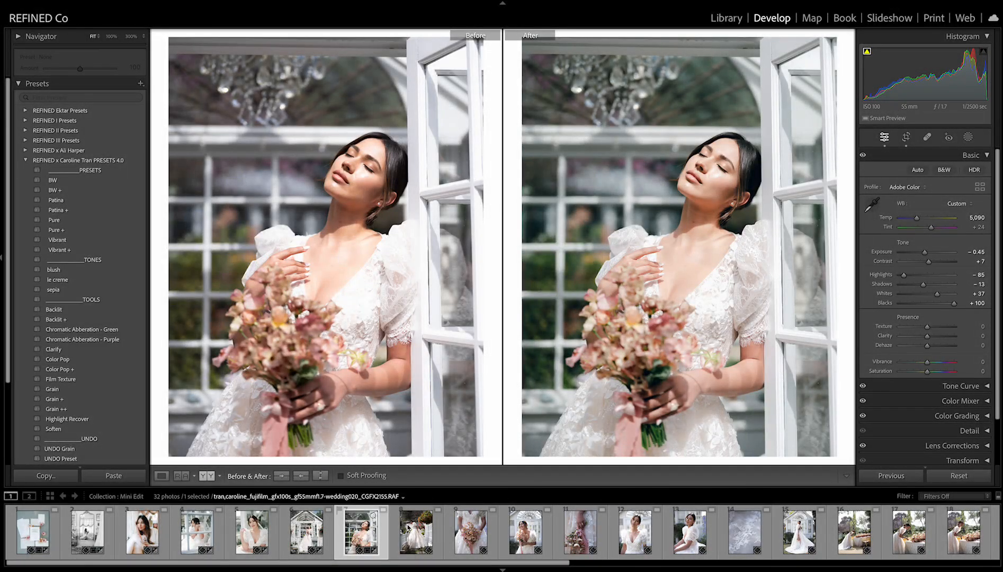
# Create a virtual copy of the bouquet photo, compare the BW and BW + presets on it, and keep BW +.
pyautogui.hotkey('ctrl', "'")
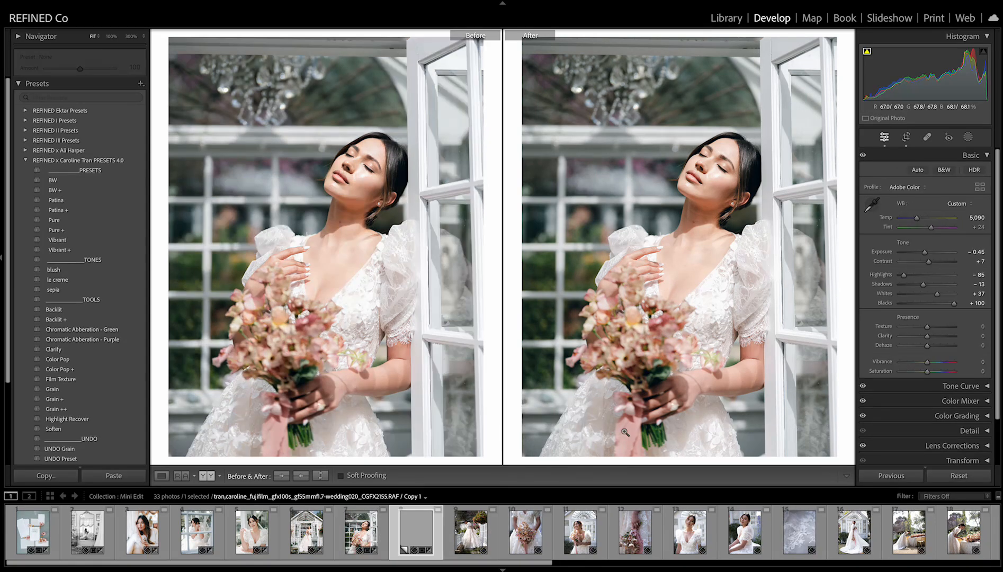
pyautogui.click(53, 180)
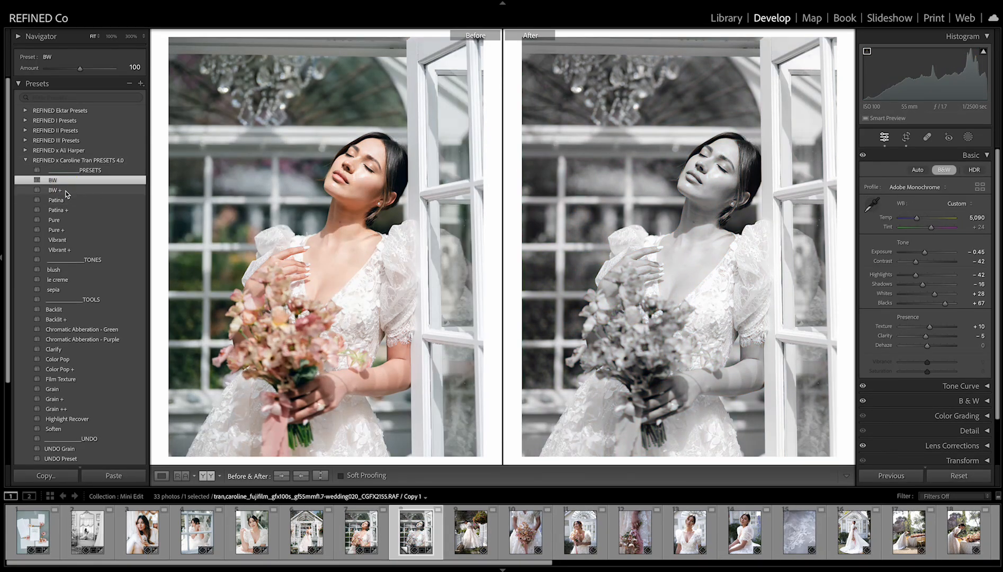
pyautogui.click(66, 192)
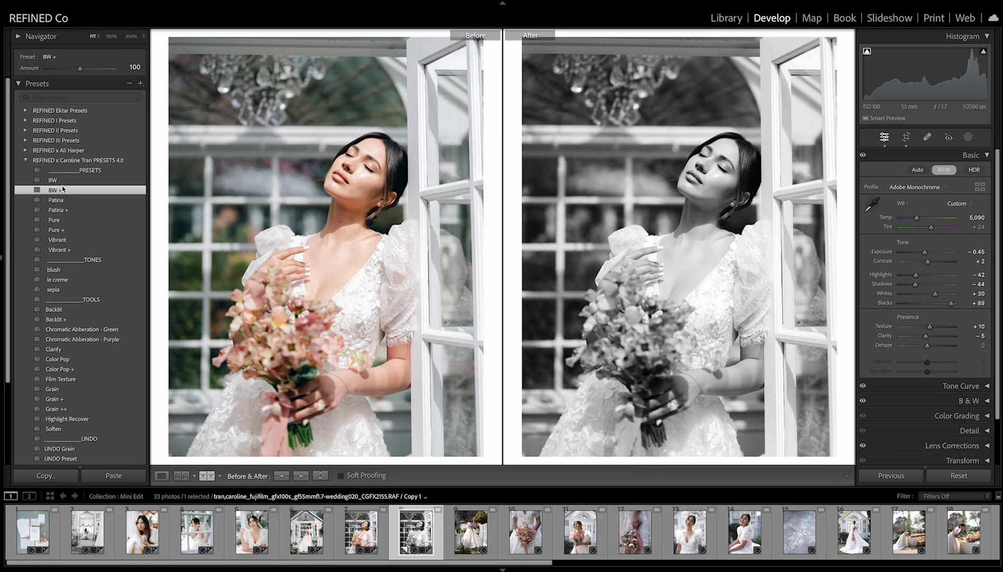
pyautogui.click(63, 180)
pyautogui.click(62, 190)
# Apply the Patina preset to the next photo, the bride by the white fence, with exposure +0.35 and highlights -75.
pyautogui.press('Right')
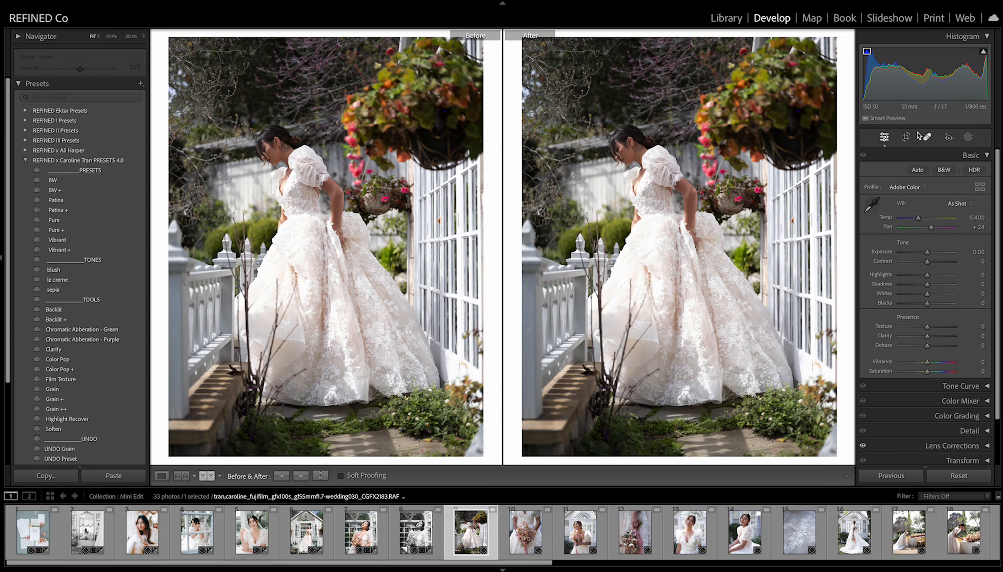
pyautogui.click(70, 202)
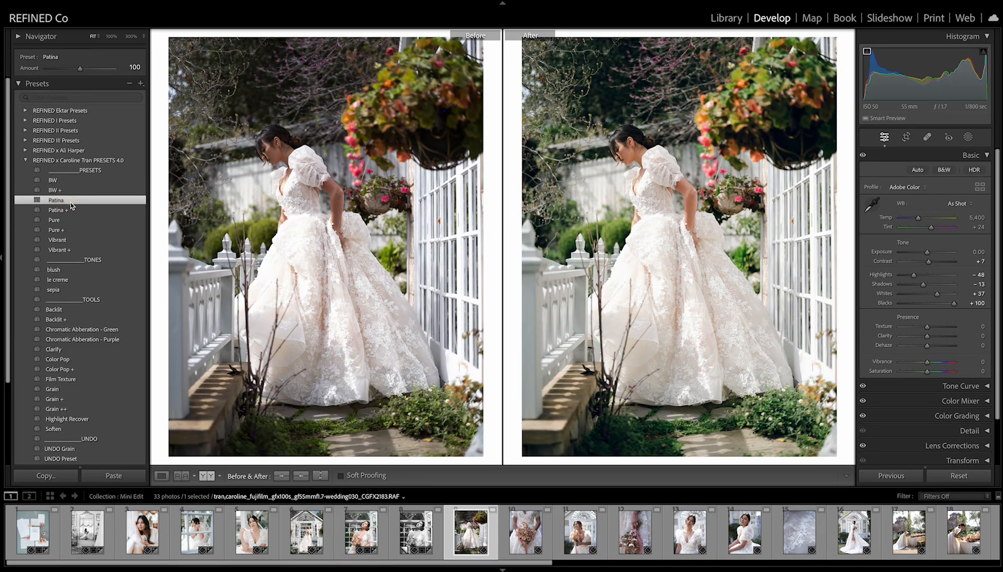
pyautogui.moveTo(927, 253); pyautogui.dragTo(907, 276)
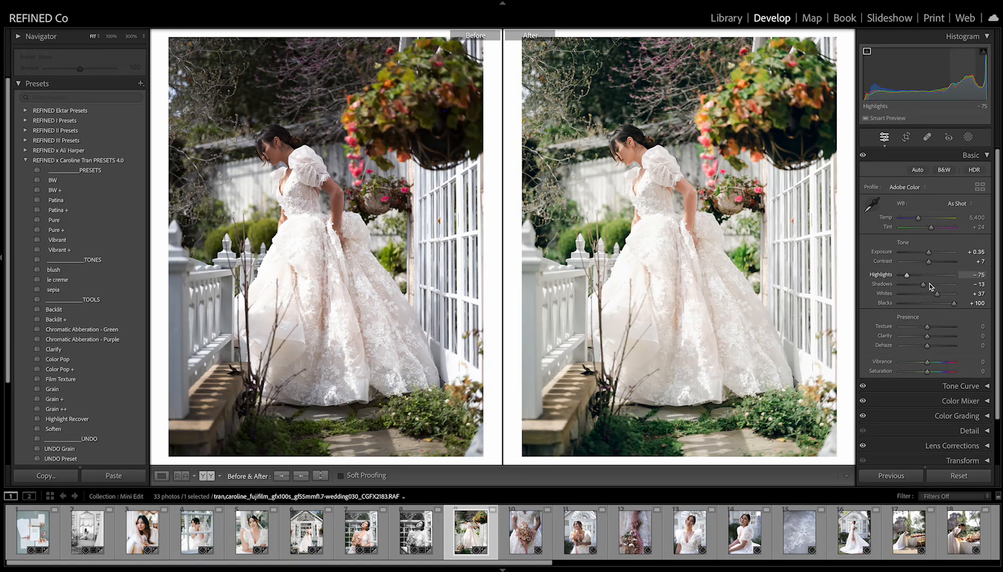
# Set the shadows of the photo of the bride by the white fence to -3.
pyautogui.moveTo(923, 285); pyautogui.dragTo(926, 288)
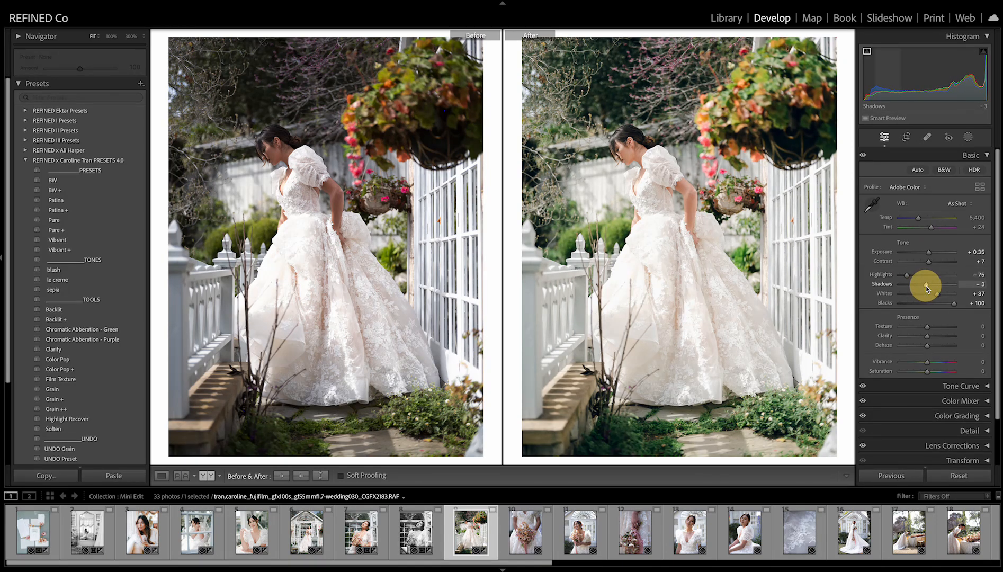
# Compare the Patina and Patina + presets on the next close-up bouquet photo, keeping Patina + with exposure +0.20 and temperature 4,959.
pyautogui.press('Right')
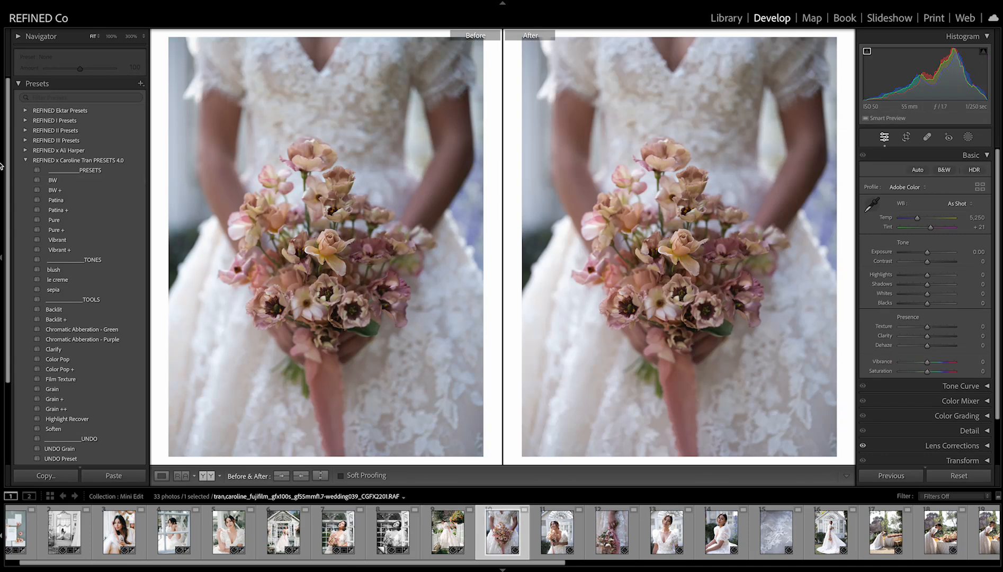
pyautogui.click(56, 201)
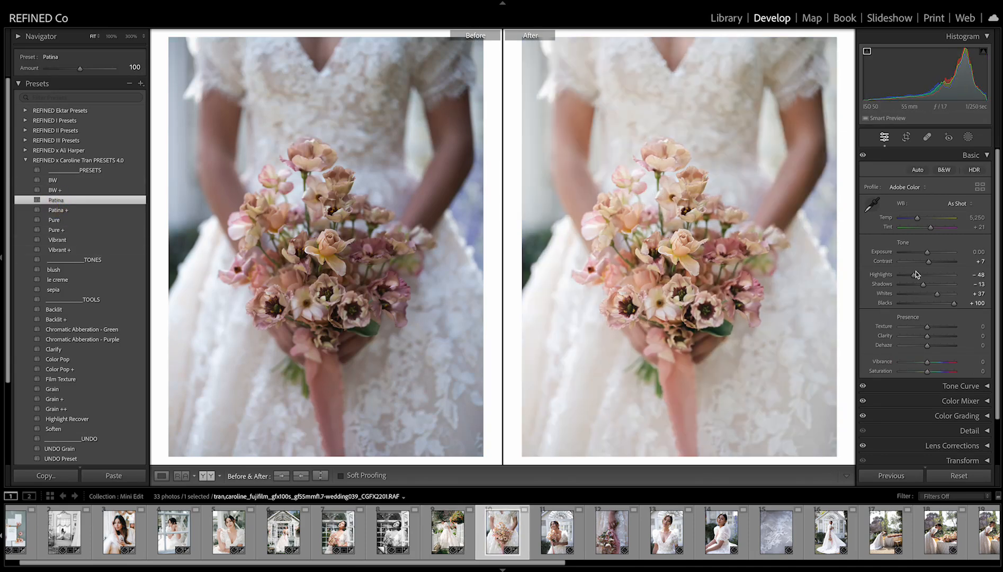
pyautogui.click(56, 210)
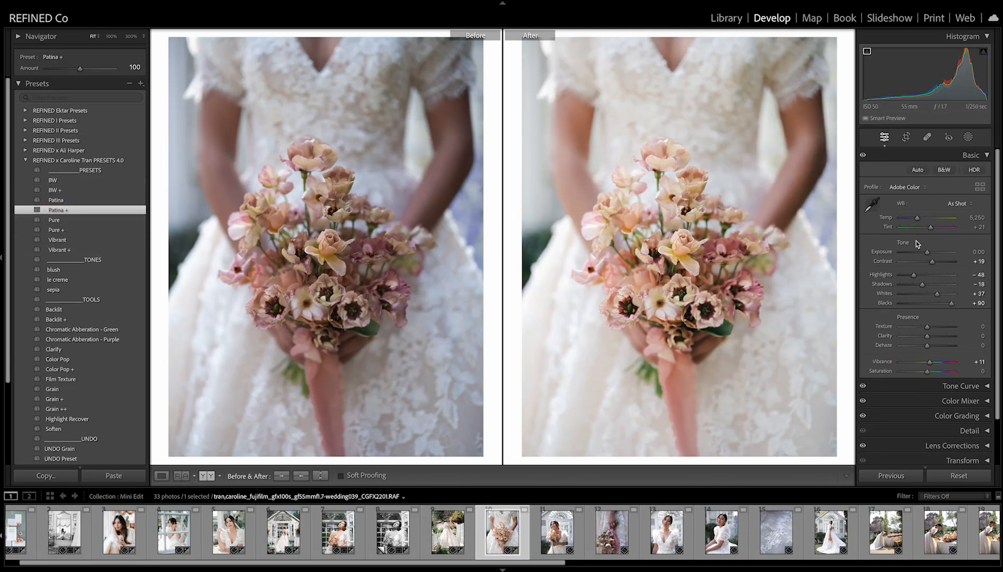
pyautogui.click(929, 253)
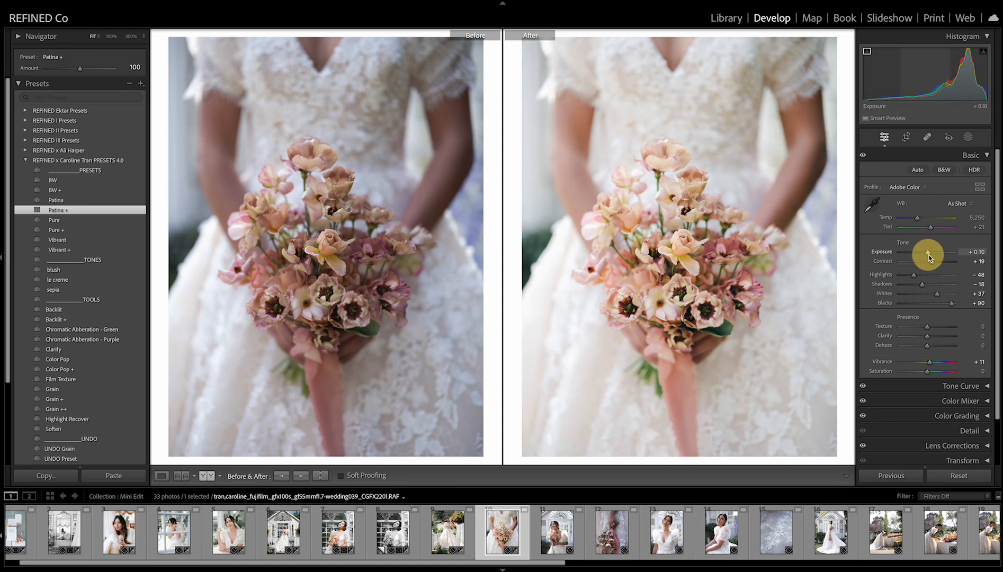
pyautogui.moveTo(918, 218); pyautogui.dragTo(917, 219)
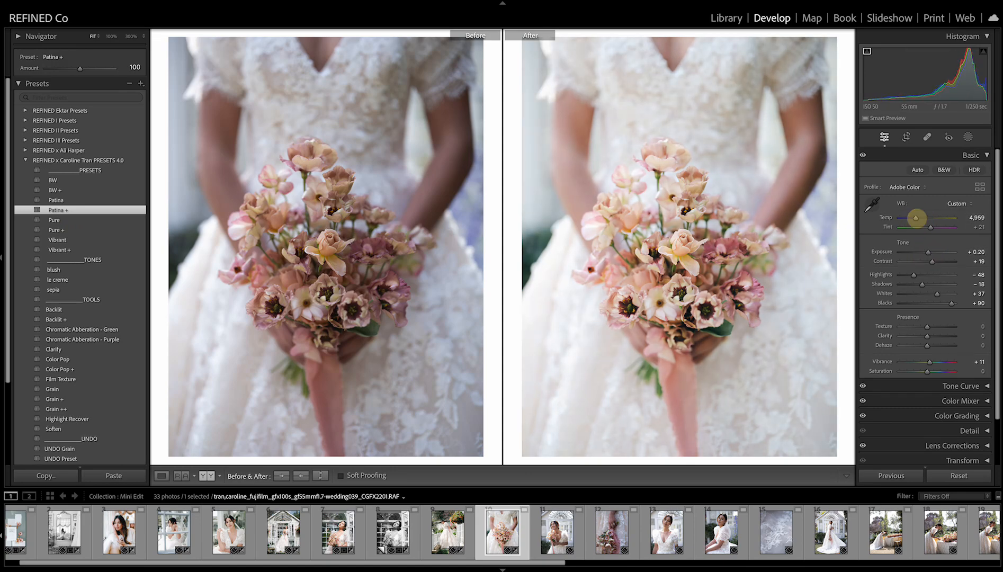
# Apply the Patina preset to the next photo, the smiling bride with bouquet, at amount 123 with temperature 4,986 and tint +18.
pyautogui.press('Right')
pyautogui.click(64, 200)
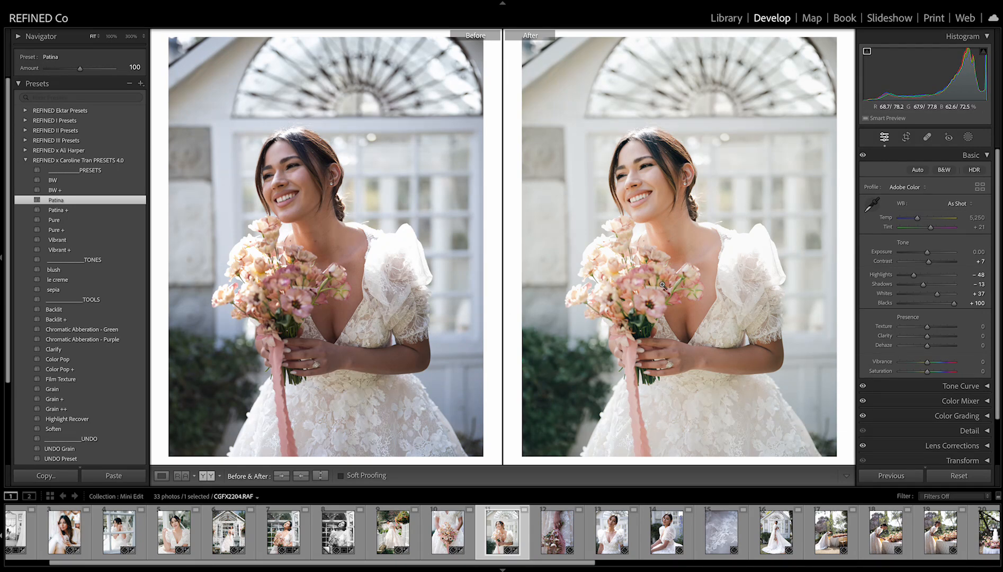
pyautogui.moveTo(675, 200); pyautogui.dragTo(724, 306)
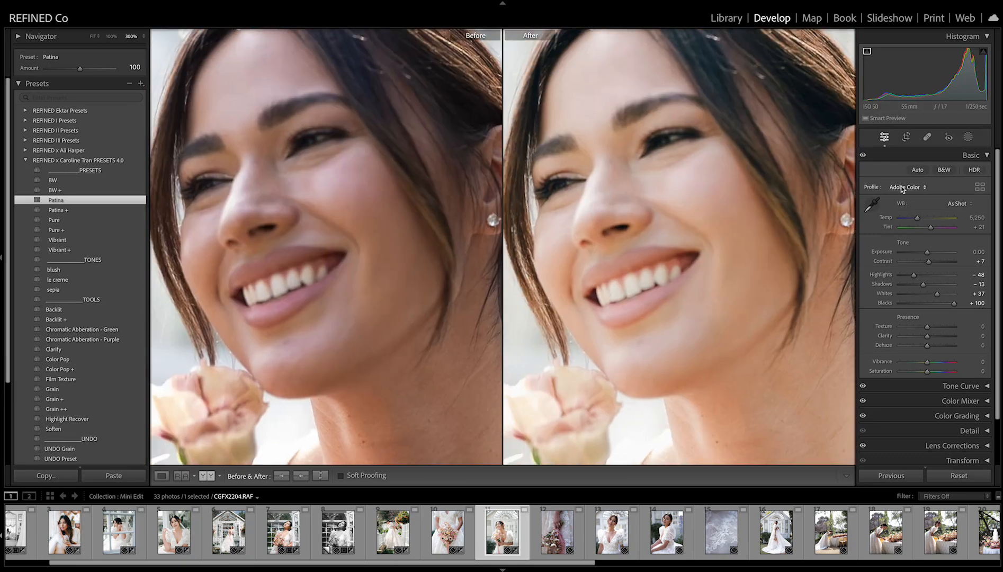
pyautogui.moveTo(917, 222); pyautogui.dragTo(928, 228)
pyautogui.click(730, 217)
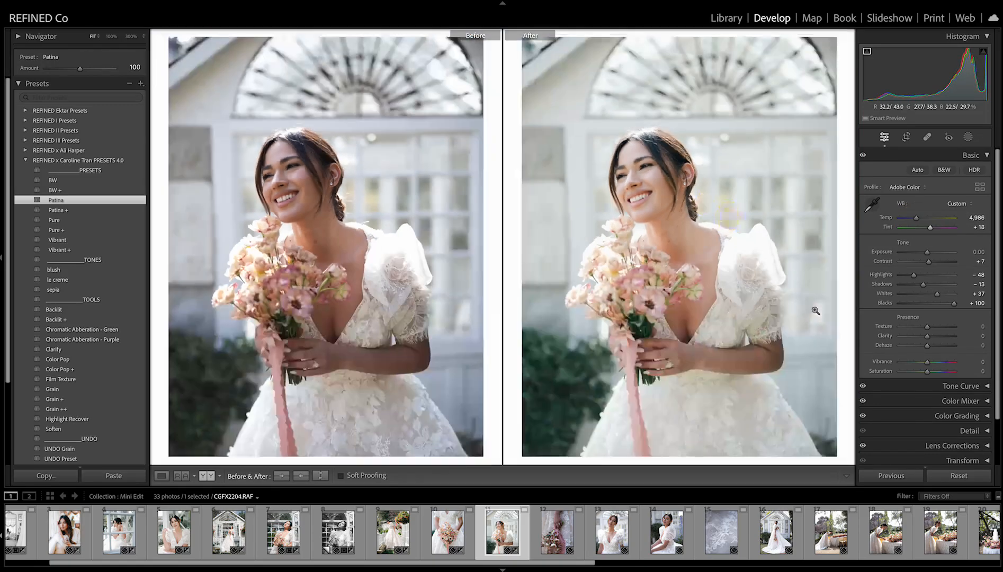
pyautogui.moveTo(80, 69)
pyautogui.mouseDown()
pyautogui.moveTo(97, 67)
pyautogui.moveTo(88, 70)
pyautogui.mouseUp()
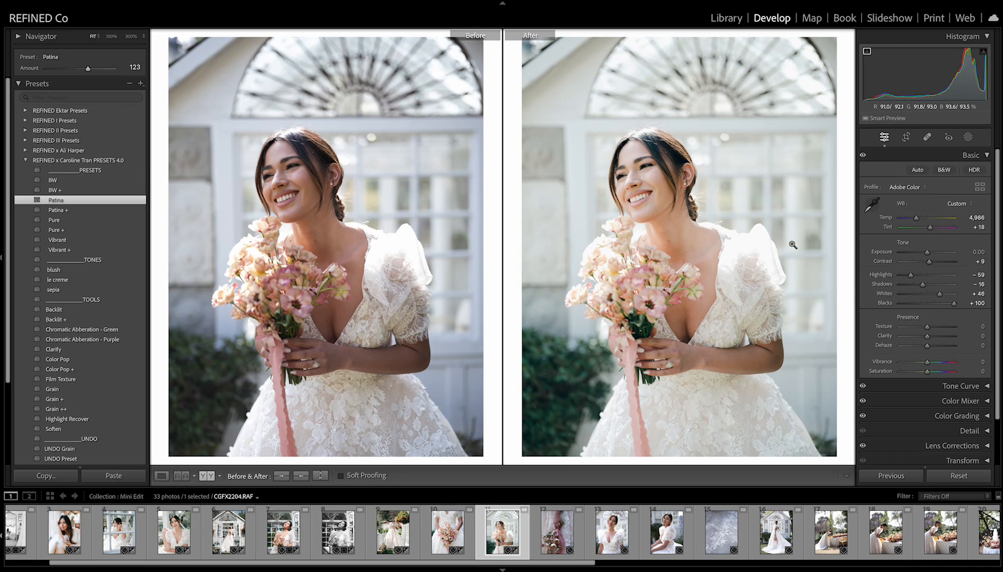
# Apply the Patina preset to the next photo, the hand holding flowers, at amount 118 with exposure +0.90 and temperature 5,277.
pyautogui.press('Right')
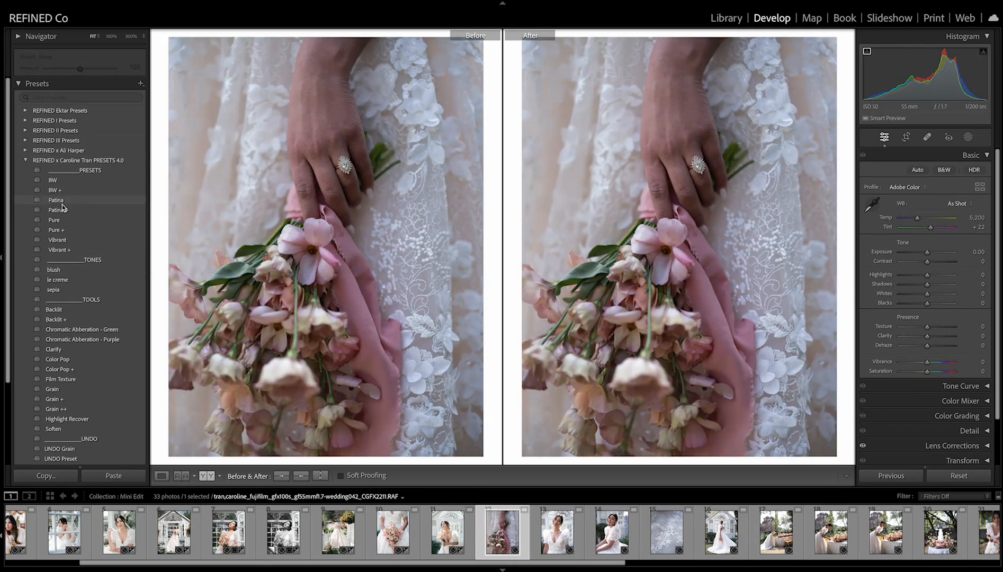
pyautogui.click(58, 200)
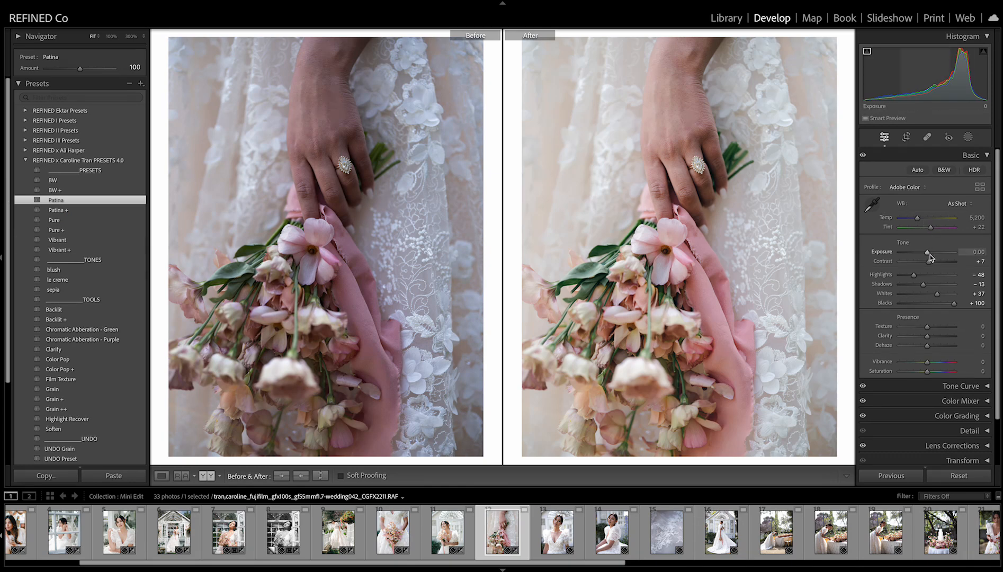
pyautogui.moveTo(927, 253); pyautogui.dragTo(930, 252)
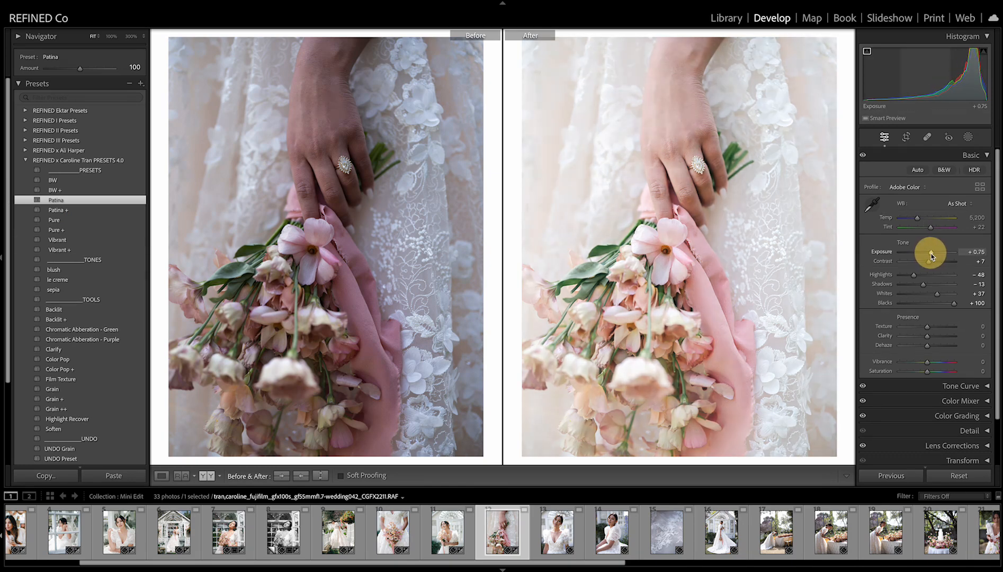
pyautogui.click(918, 219)
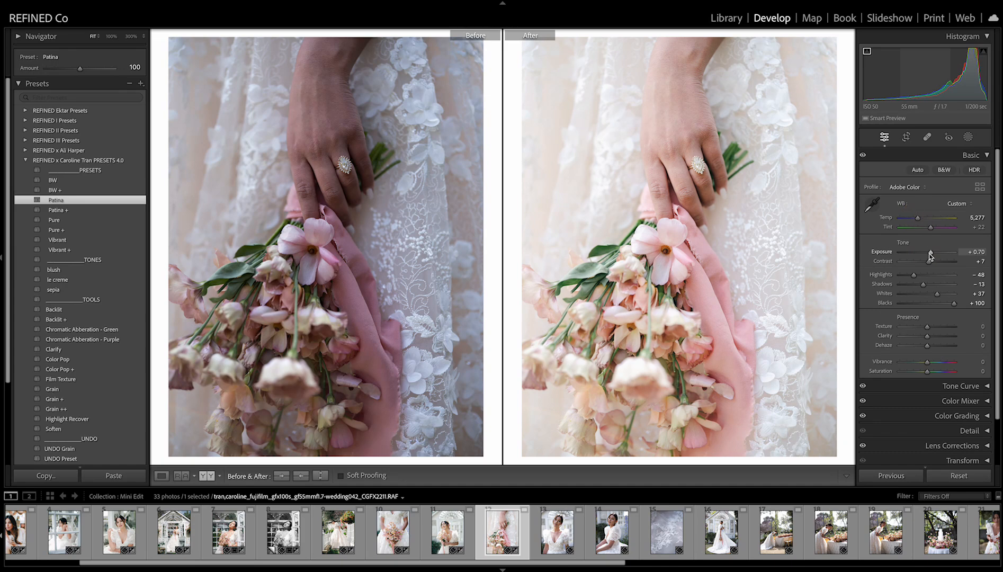
pyautogui.moveTo(930, 253); pyautogui.dragTo(932, 256)
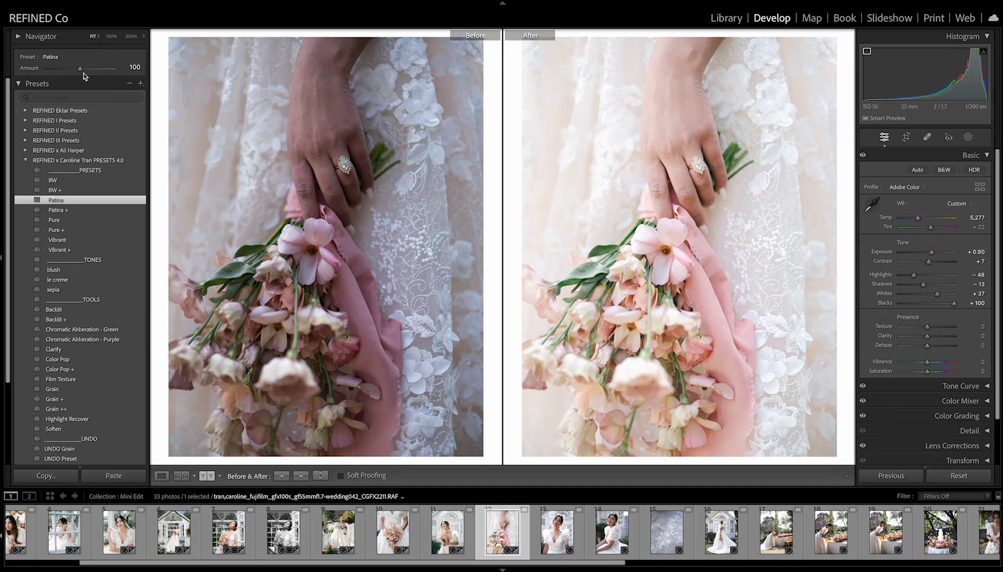
pyautogui.moveTo(81, 72); pyautogui.dragTo(88, 72)
# Apply the Patina preset at a slightly higher amount to the next bridal portrait, with highlights -57, shadows -11 and temperature 5,043.
pyautogui.press('Right')
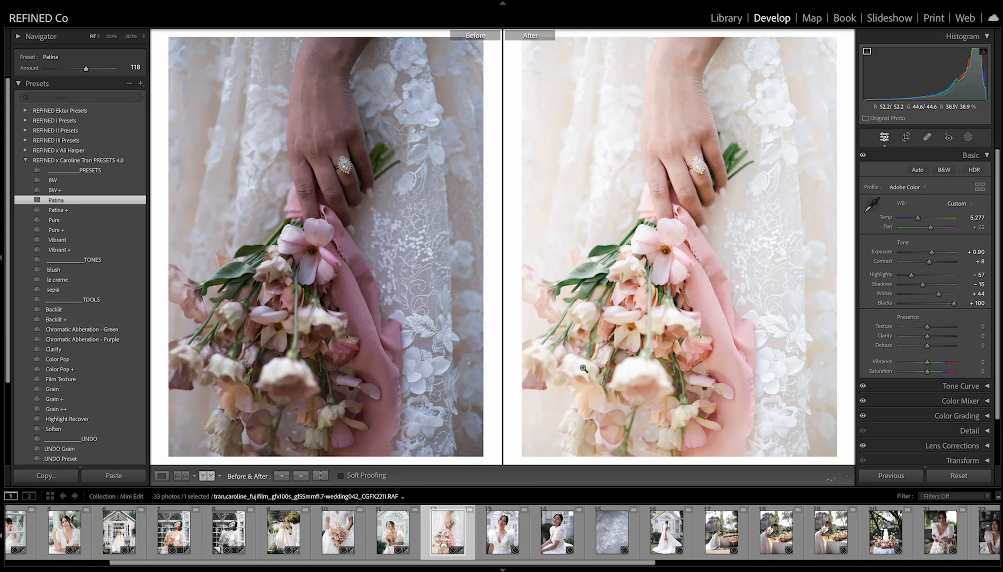
pyautogui.click(54, 200)
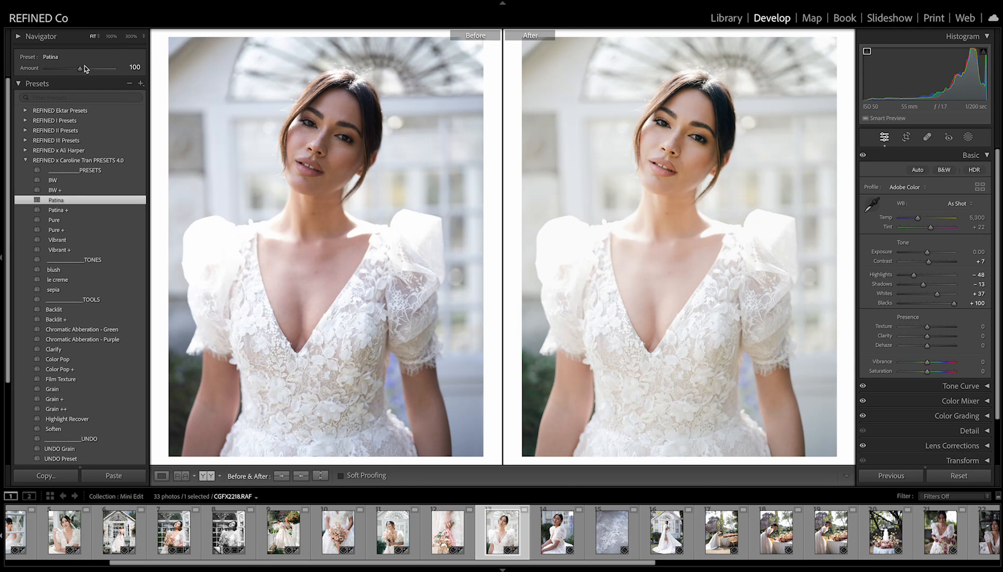
pyautogui.moveTo(81, 71); pyautogui.dragTo(83, 70)
pyautogui.moveTo(923, 285); pyautogui.dragTo(912, 275)
pyautogui.moveTo(918, 218); pyautogui.dragTo(918, 220)
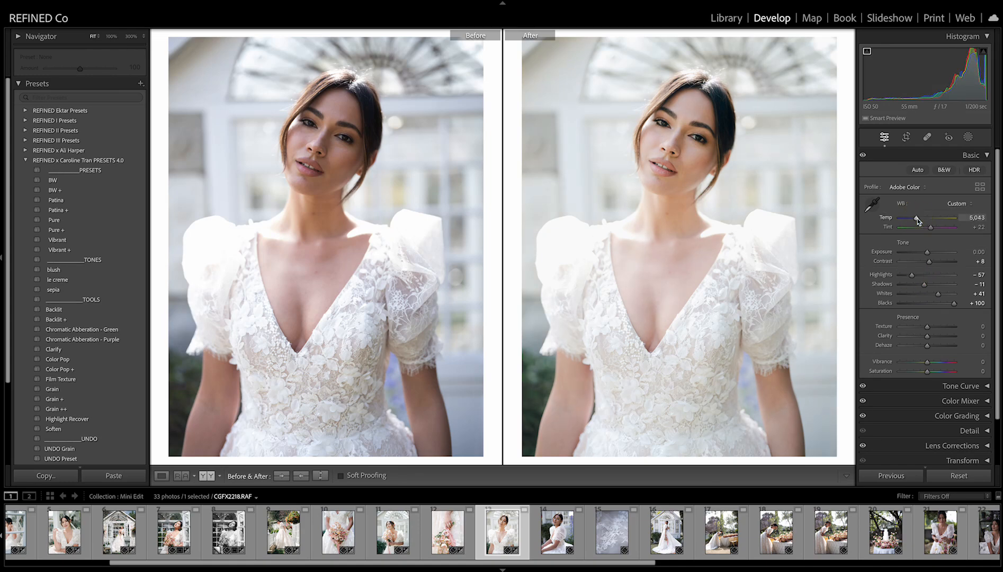
# Create a virtual copy of the bridal portrait, reset its edits and apply the BW preset, checking the face and dress up close.
pyautogui.hotkey('ctrl', "'")
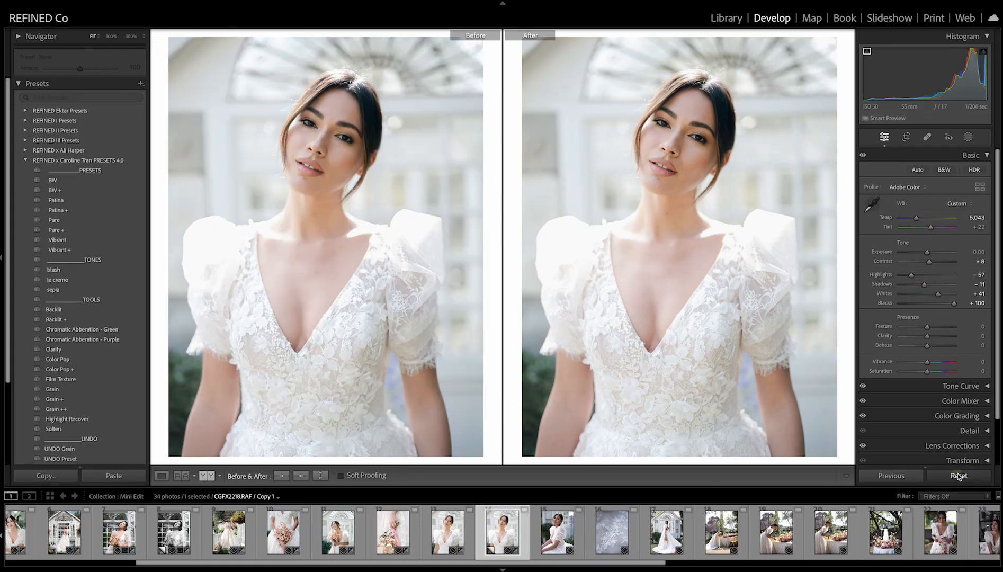
pyautogui.click(960, 477)
pyautogui.click(73, 180)
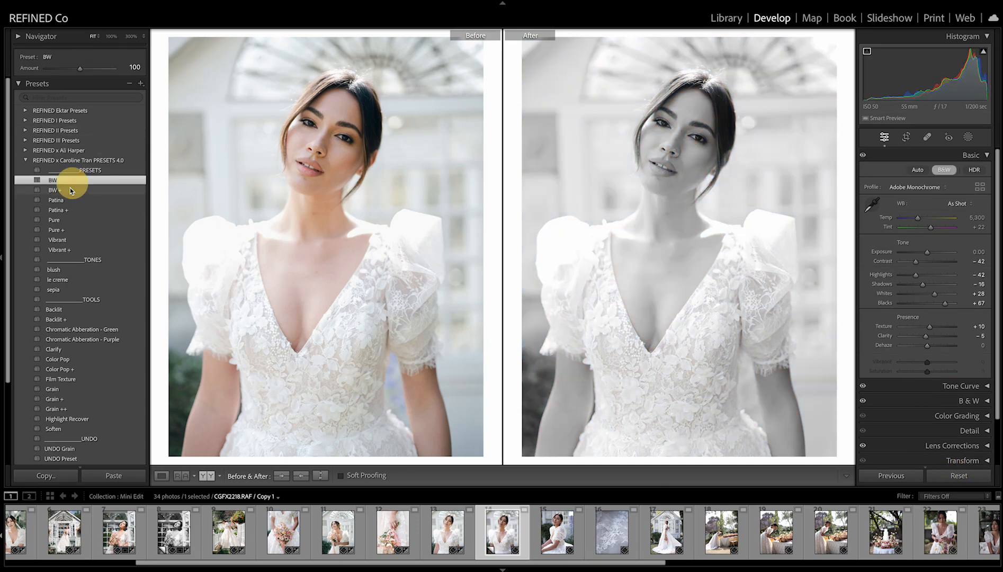
pyautogui.click(708, 161)
pyautogui.moveTo(687, 214); pyautogui.dragTo(700, 31)
pyautogui.moveTo(699, 195); pyautogui.dragTo(665, 53)
pyautogui.click(691, 269)
# Apply the Patina preset to the next photo, the seated bride, and fine-tune its exposure and highlights.
pyautogui.press('Right')
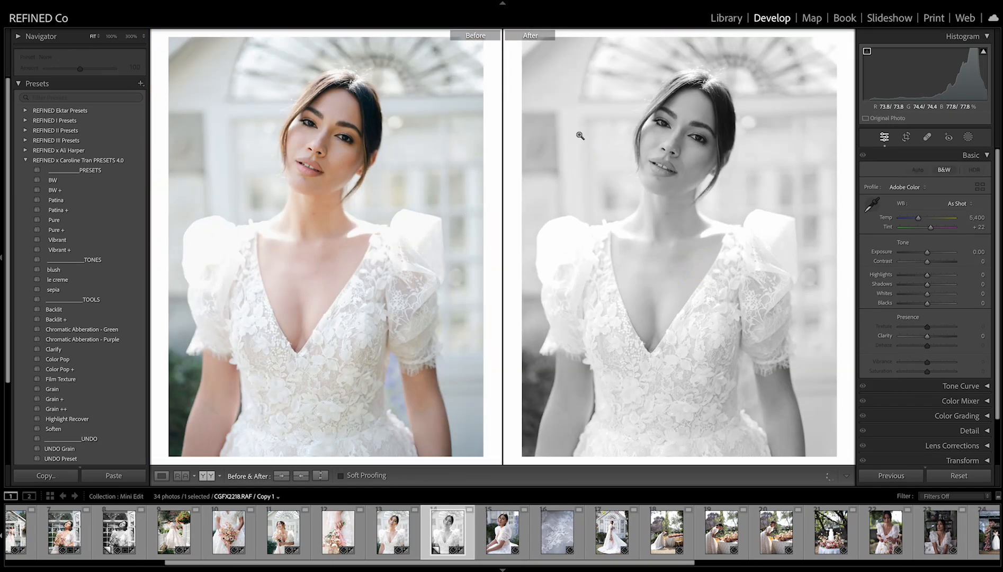
pyautogui.click(57, 200)
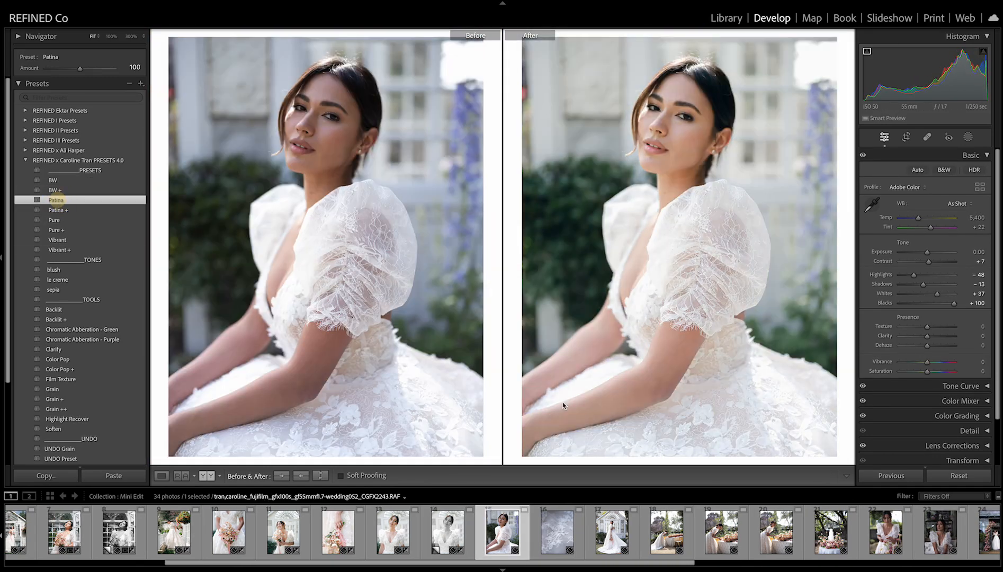
pyautogui.moveTo(929, 255); pyautogui.dragTo(911, 276)
# Apply the Patina preset to the lace detail photo, adjust its exposure, and move on to the photo of the bride by the greenhouse.
pyautogui.press('Right')
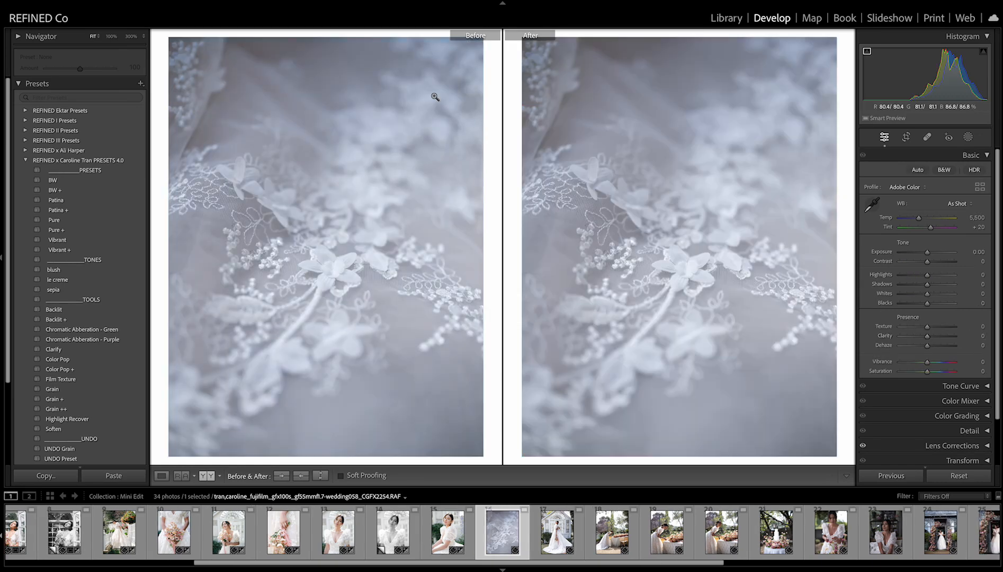
pyautogui.click(56, 199)
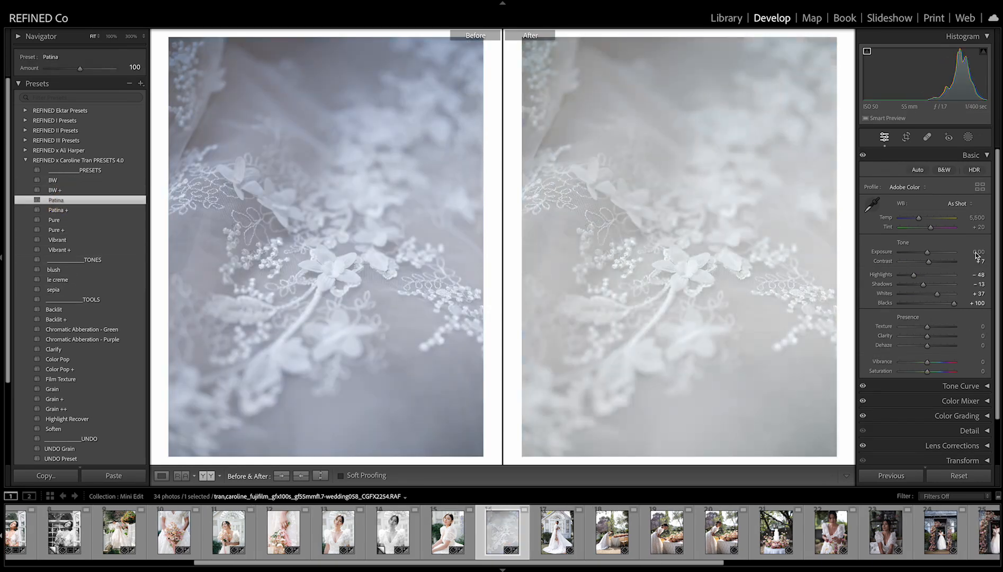
pyautogui.click(928, 256)
pyautogui.press('Right')
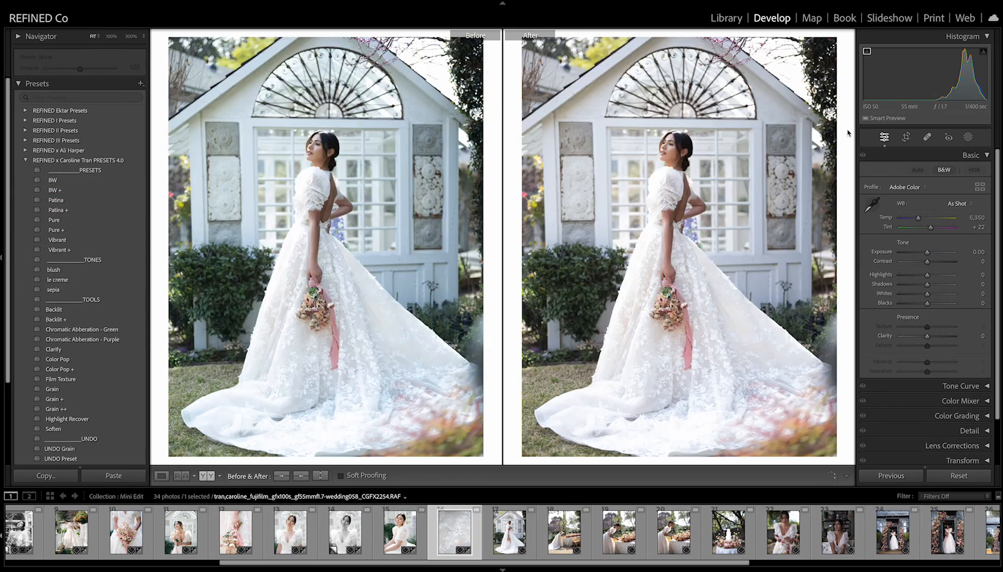
# Try the Patina preset on the greenhouse bride photo with highlights -82 and temperature 5,286, checking the dress up close.
pyautogui.click(73, 202)
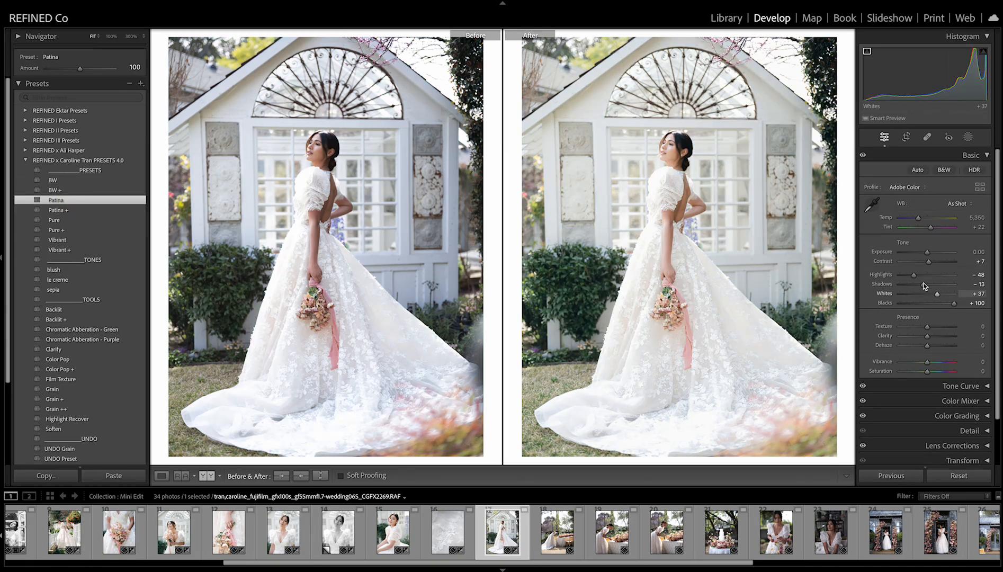
pyautogui.click(662, 193)
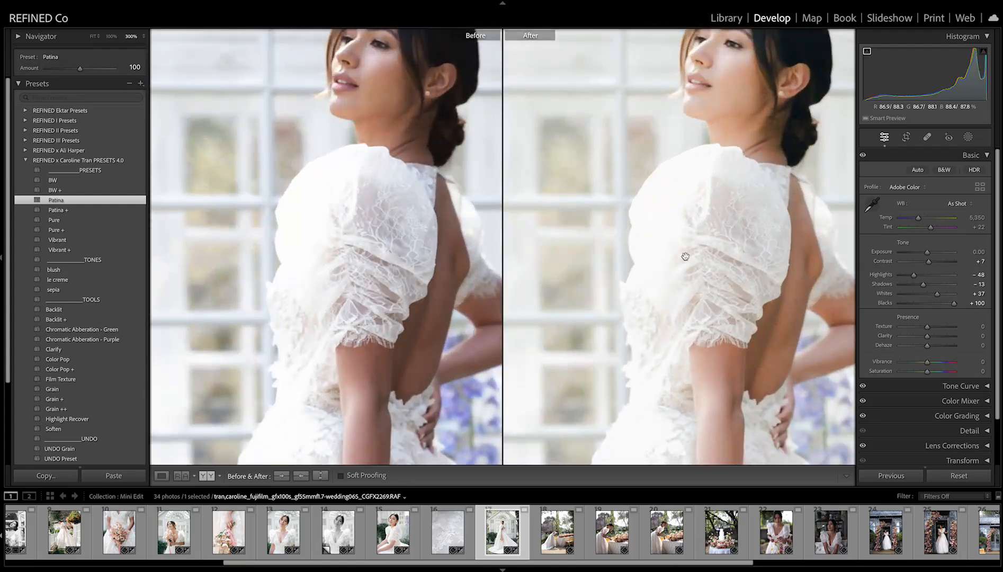
pyautogui.moveTo(914, 275); pyautogui.dragTo(905, 280)
pyautogui.click(672, 208)
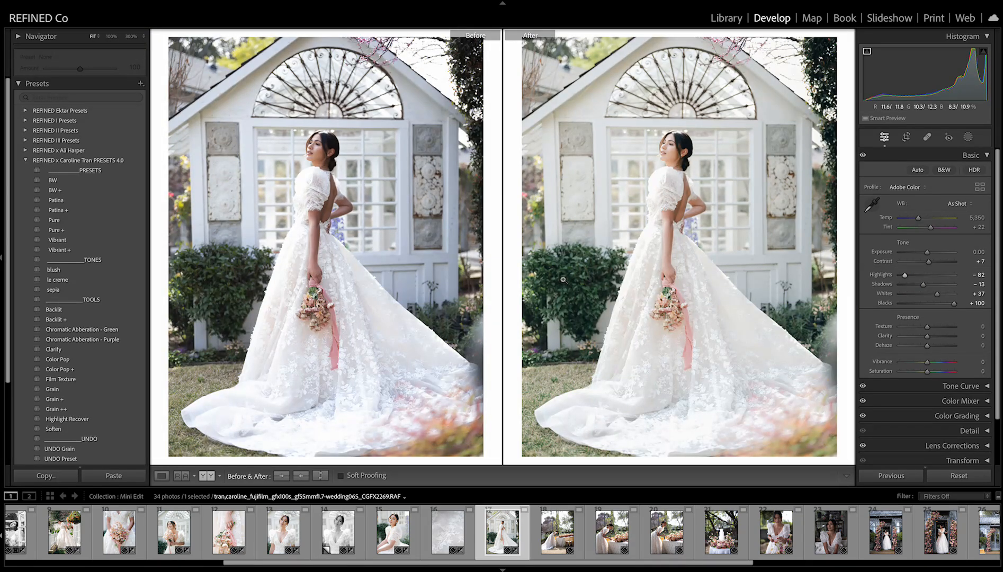
pyautogui.moveTo(919, 218); pyautogui.dragTo(917, 218)
pyautogui.moveTo(80, 69); pyautogui.dragTo(77, 70)
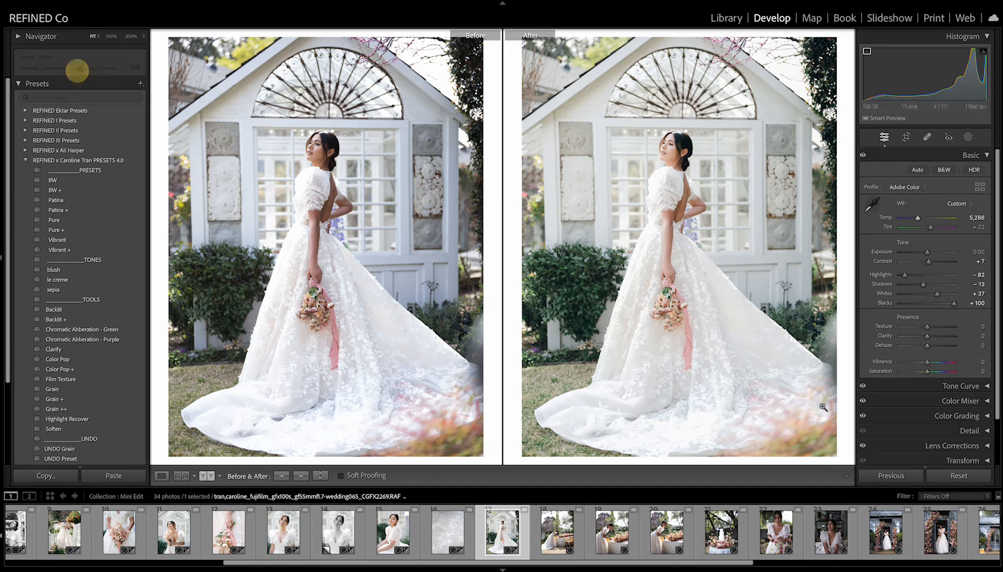
# Reset the greenhouse bride photo and reapply the Patina preset at an amount of 127.
pyautogui.click(944, 475)
pyautogui.click(56, 200)
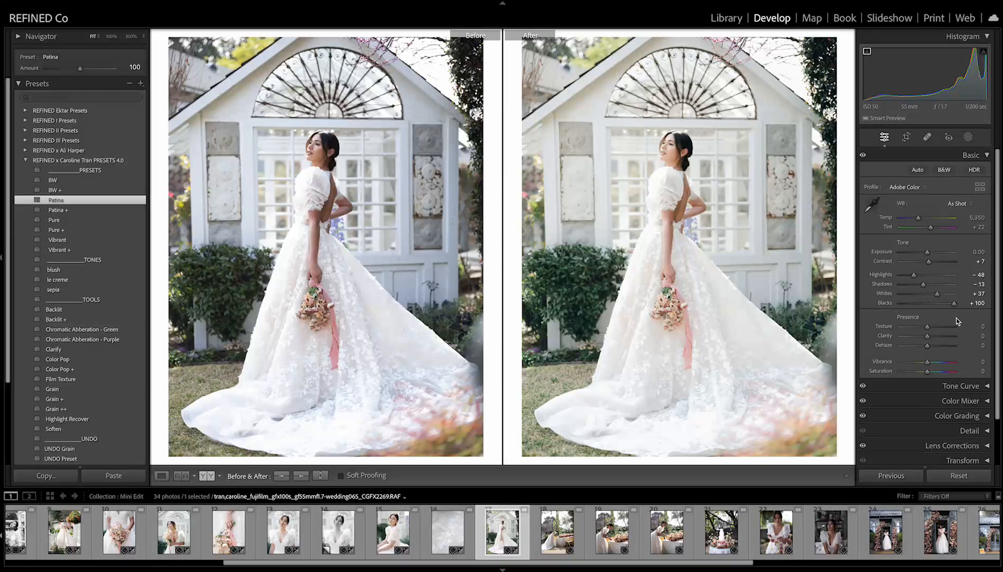
pyautogui.moveTo(81, 72)
pyautogui.mouseDown()
pyautogui.moveTo(104, 78)
pyautogui.moveTo(66, 75)
pyautogui.moveTo(95, 79)
pyautogui.mouseUp()
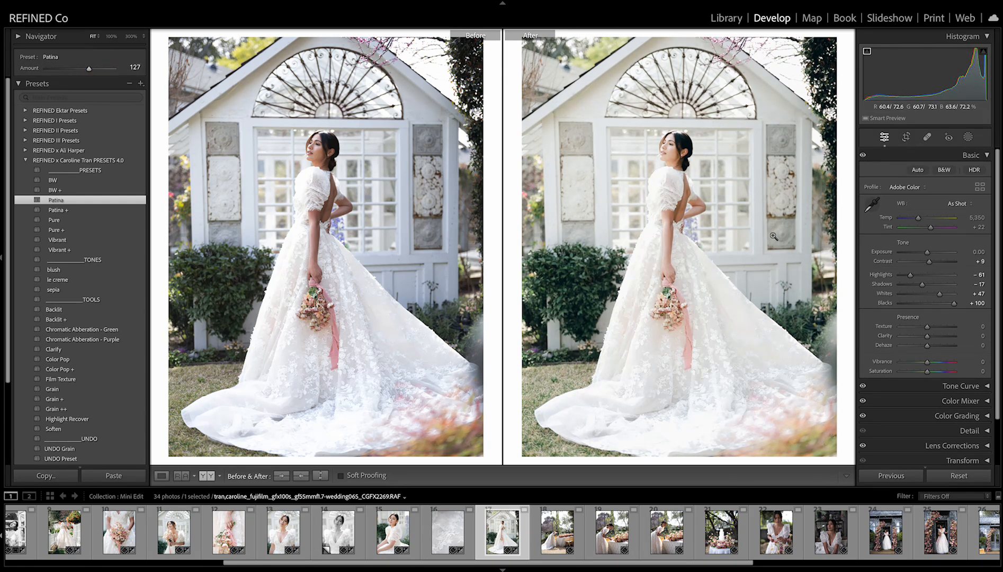
# Apply the Patina preset to the next photo, the wide shot of the bride at the table, and fine-tune its exposure and temperature.
pyautogui.press('Right')
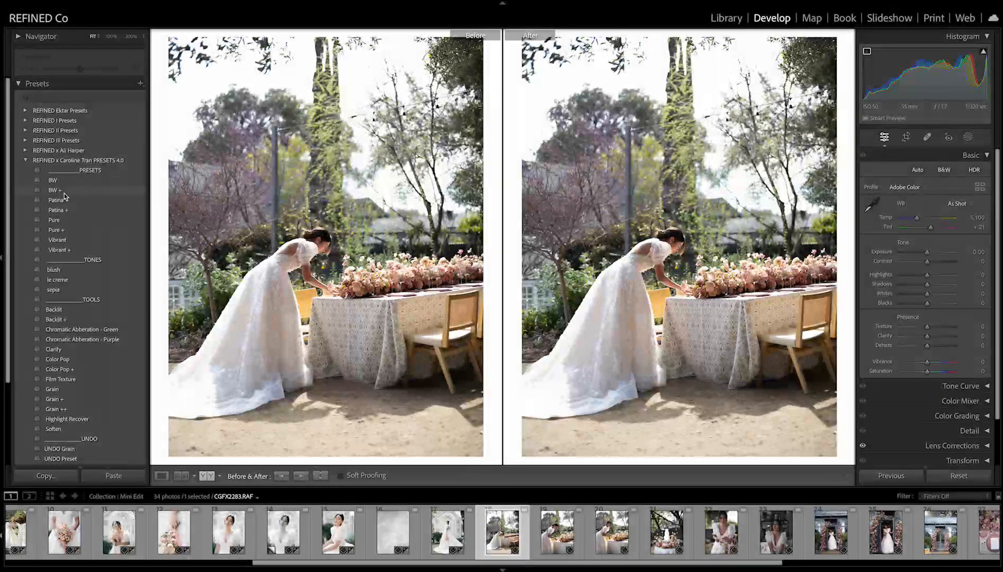
pyautogui.click(56, 200)
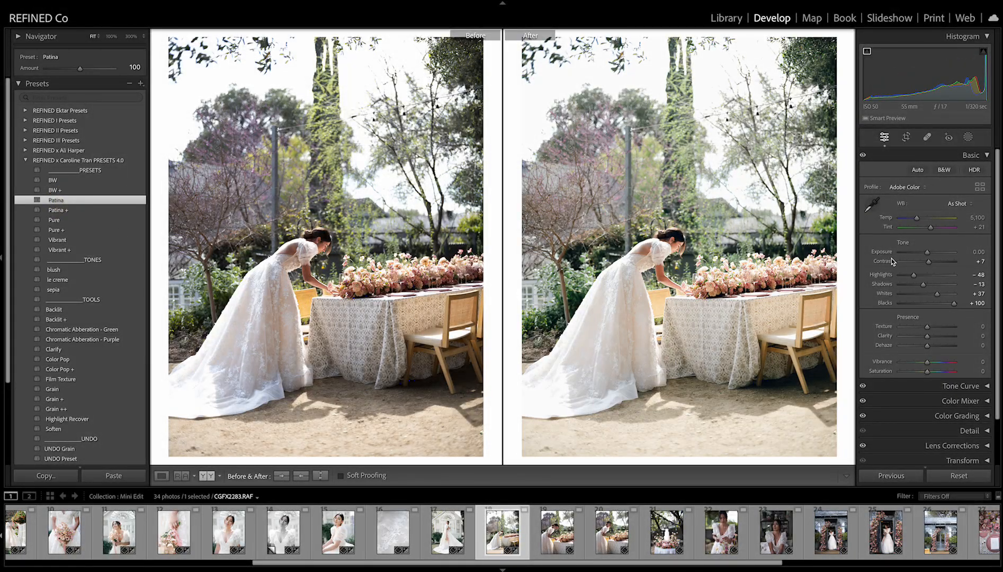
pyautogui.moveTo(928, 254); pyautogui.dragTo(927, 253)
pyautogui.moveTo(918, 218); pyautogui.dragTo(918, 218)
# Apply the Patina preset to the next photo, the closer shot of the bride at the table, with amount 118, exposure +0.15, and temperature 5,009.
pyautogui.press('Right')
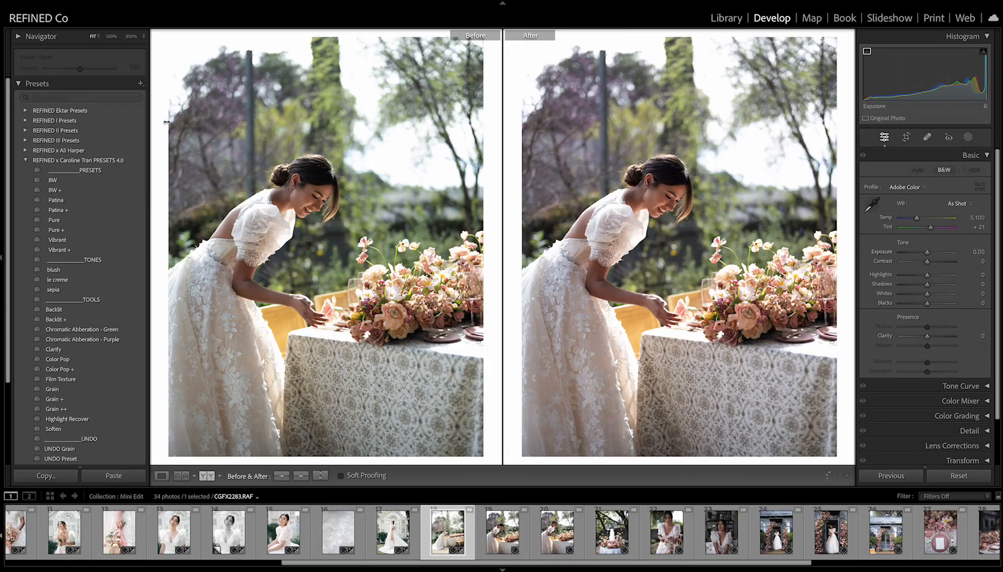
pyautogui.click(56, 200)
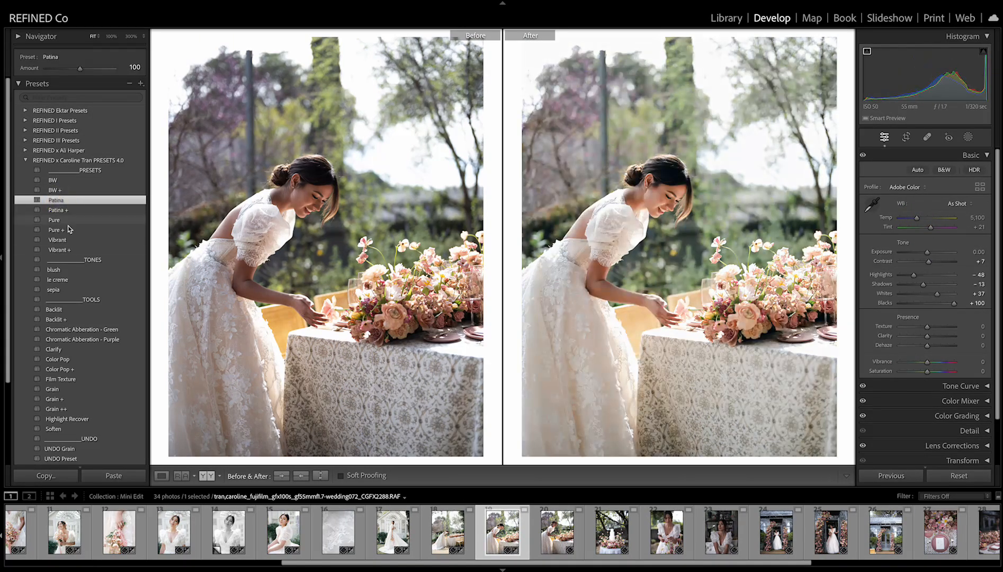
pyautogui.moveTo(928, 252); pyautogui.dragTo(928, 252)
pyautogui.moveTo(80, 69); pyautogui.dragTo(87, 72)
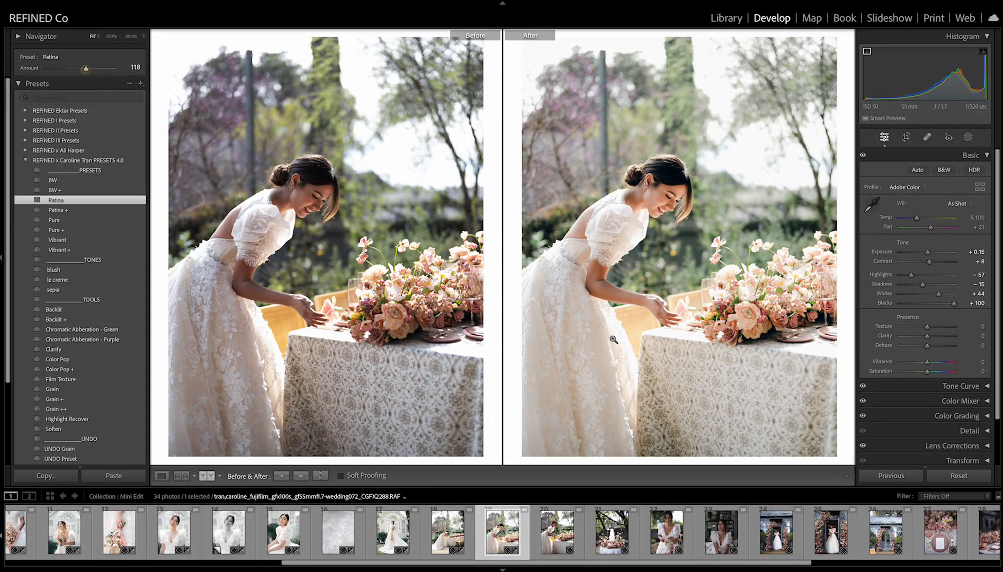
pyautogui.moveTo(918, 221); pyautogui.dragTo(917, 222)
# Try the Patina preset with exposure +0.25 on the next photo, the laughing bride at the table, and reset it.
pyautogui.press('Right')
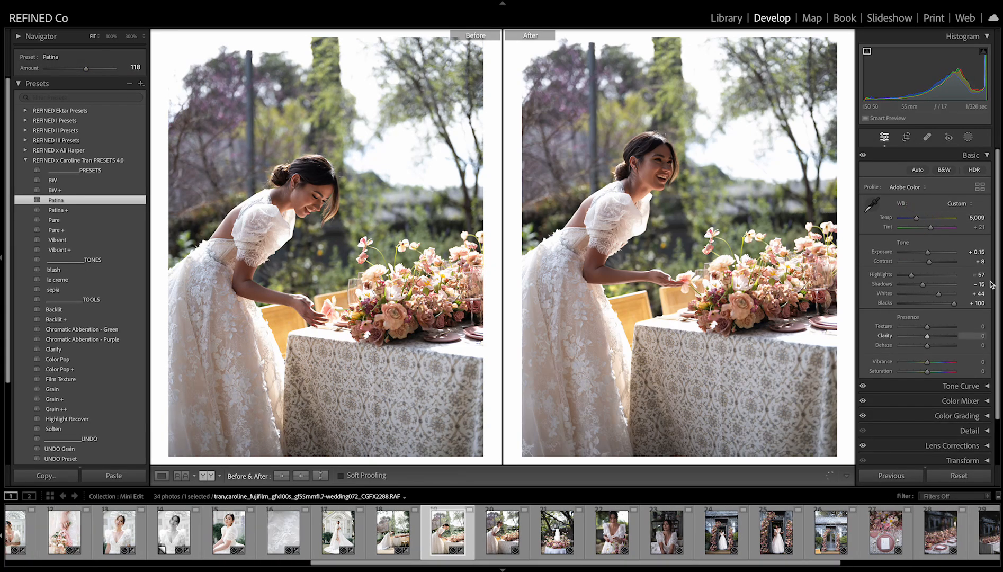
pyautogui.click(57, 200)
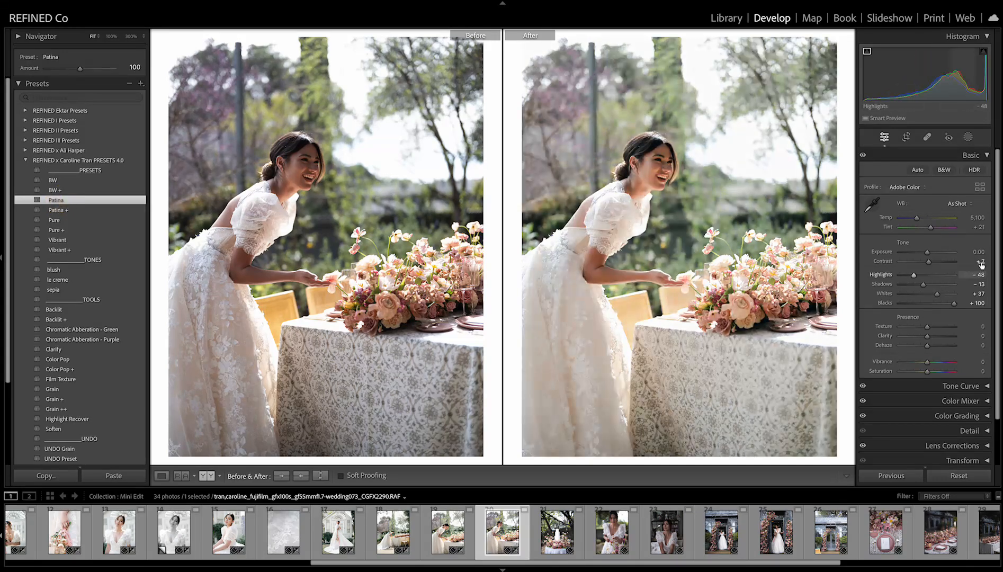
pyautogui.moveTo(927, 252); pyautogui.dragTo(924, 264)
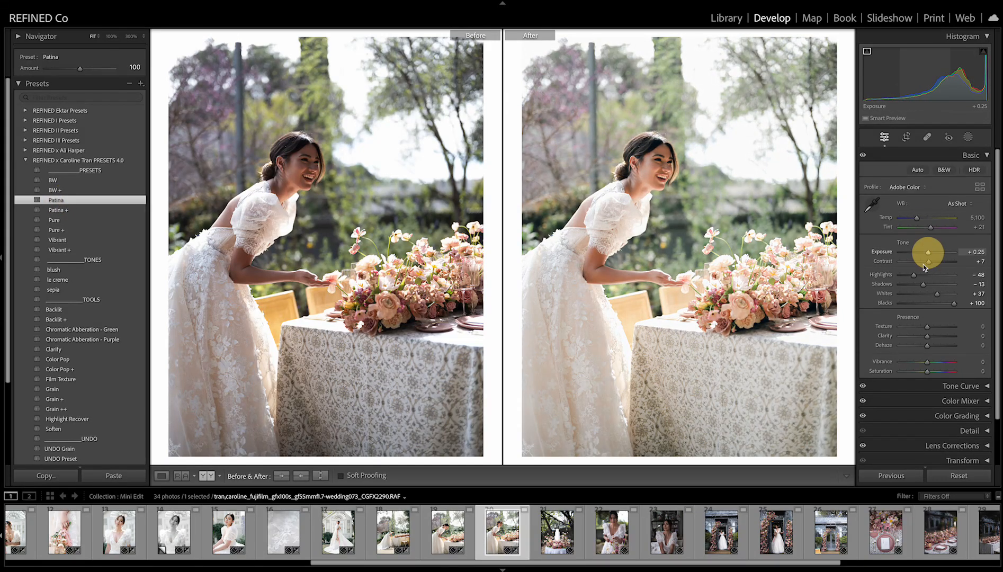
pyautogui.click(960, 475)
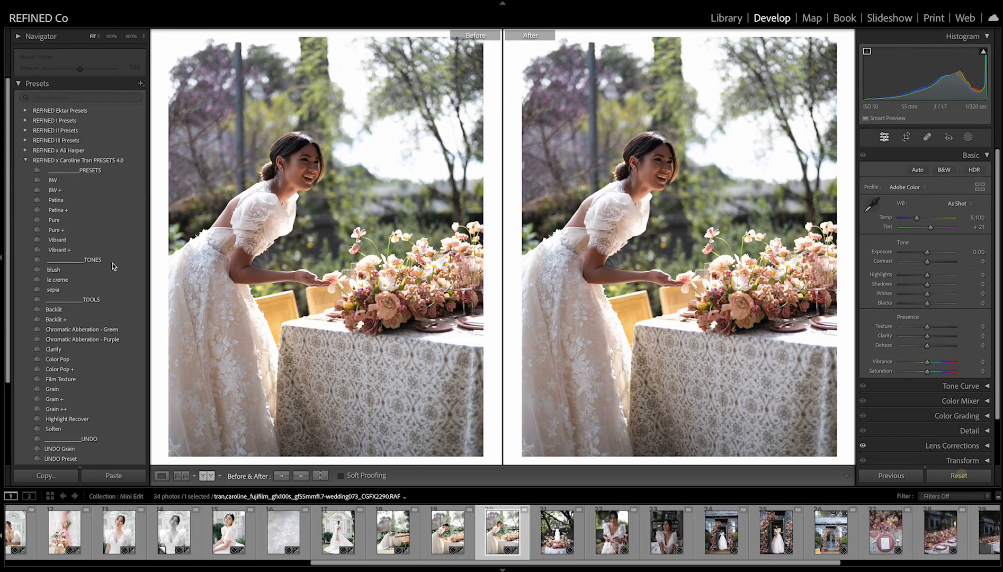
# Apply the BW preset to the laughing bride photo and add Grain ++ after trying Grain +.
pyautogui.click(64, 181)
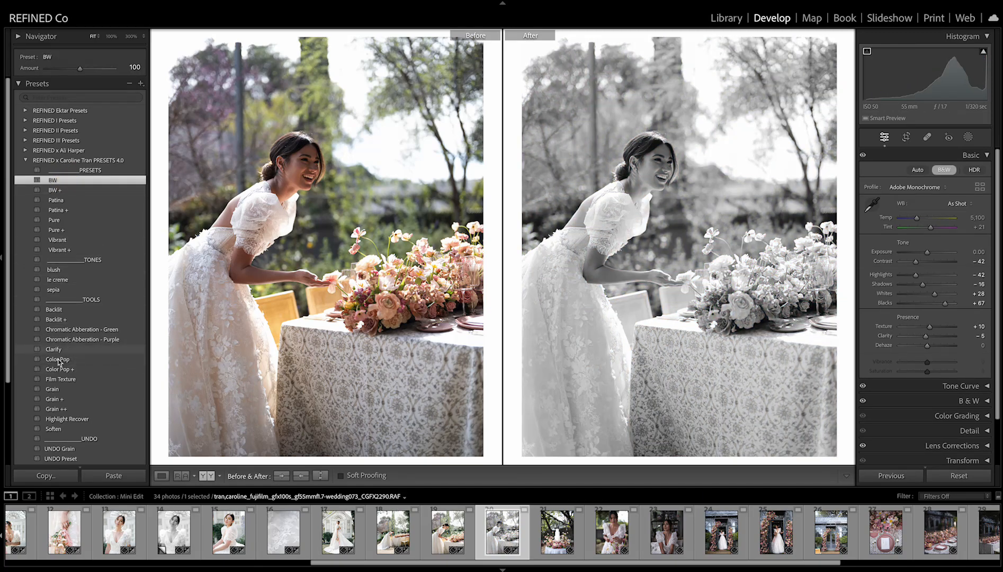
pyautogui.click(62, 399)
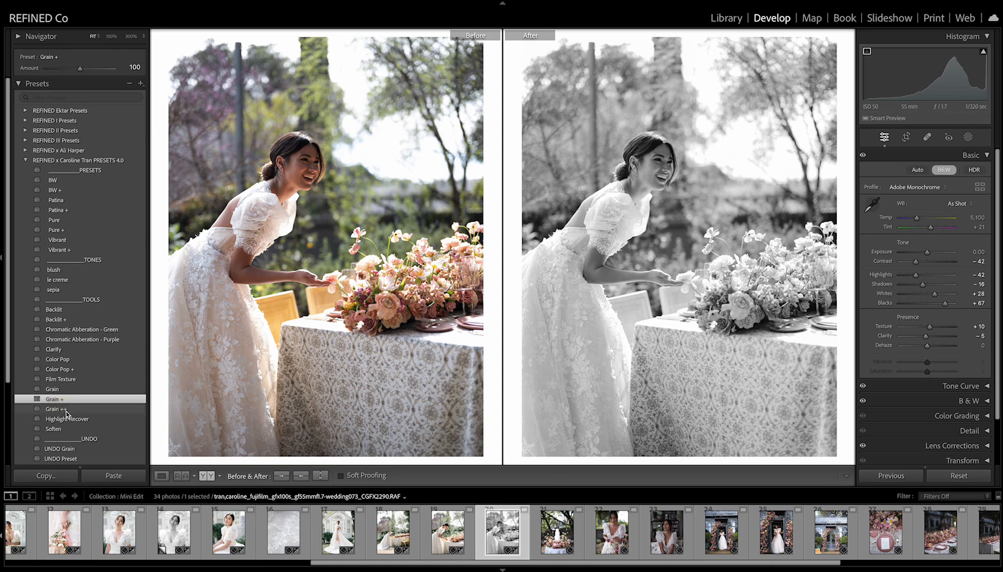
pyautogui.click(62, 410)
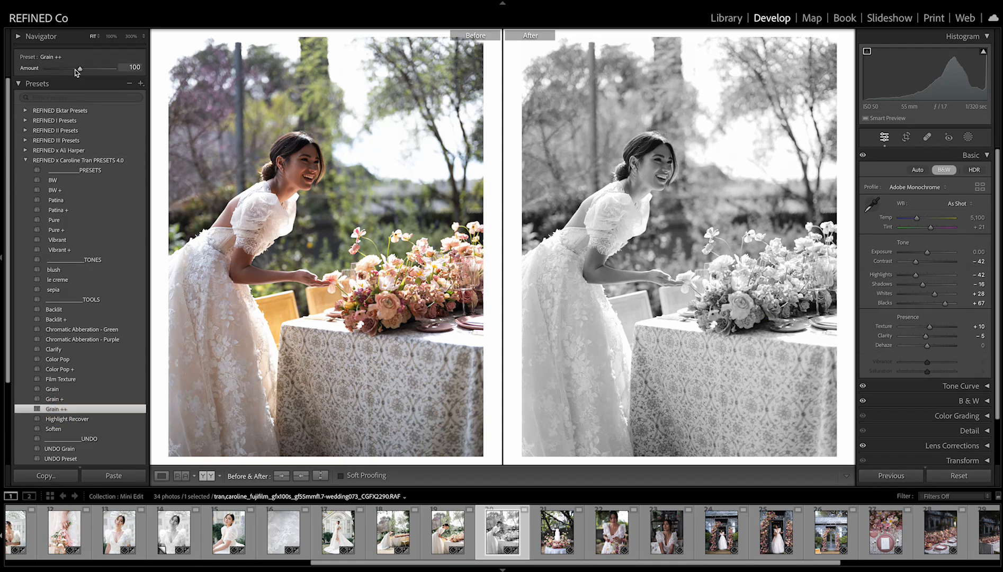
# Reapply the BW preset at an amount of 138 and inspect the bride's face up close.
pyautogui.click(53, 181)
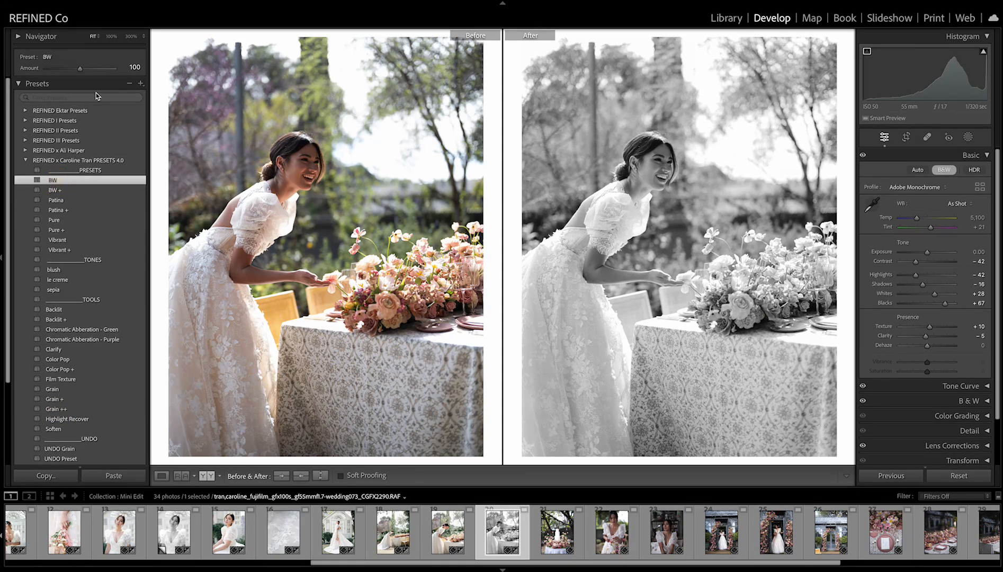
pyautogui.moveTo(81, 71)
pyautogui.mouseDown()
pyautogui.moveTo(63, 71)
pyautogui.moveTo(95, 74)
pyautogui.mouseUp()
pyautogui.moveTo(646, 182); pyautogui.dragTo(706, 209)
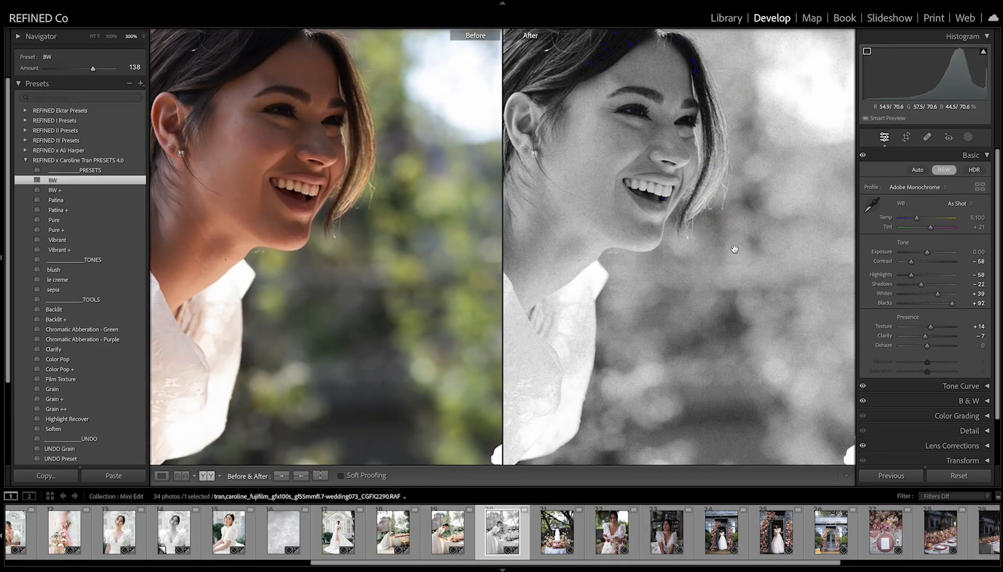
pyautogui.click(793, 220)
# Apply the Patina preset to the wedding cake photo with exposure -0.10, highlights -84, shadows -1, and temperature 5,295.
pyautogui.press('Right')
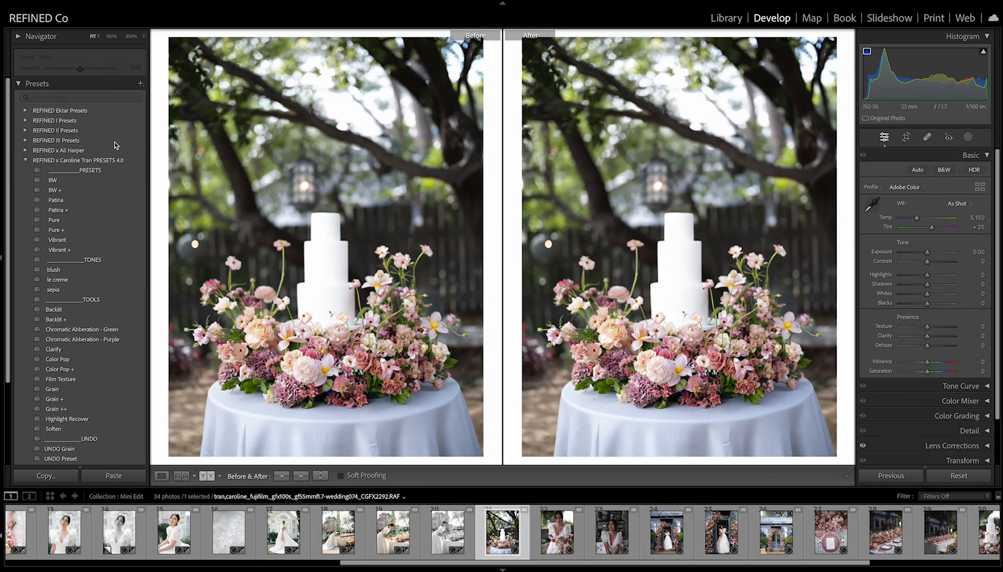
pyautogui.click(57, 201)
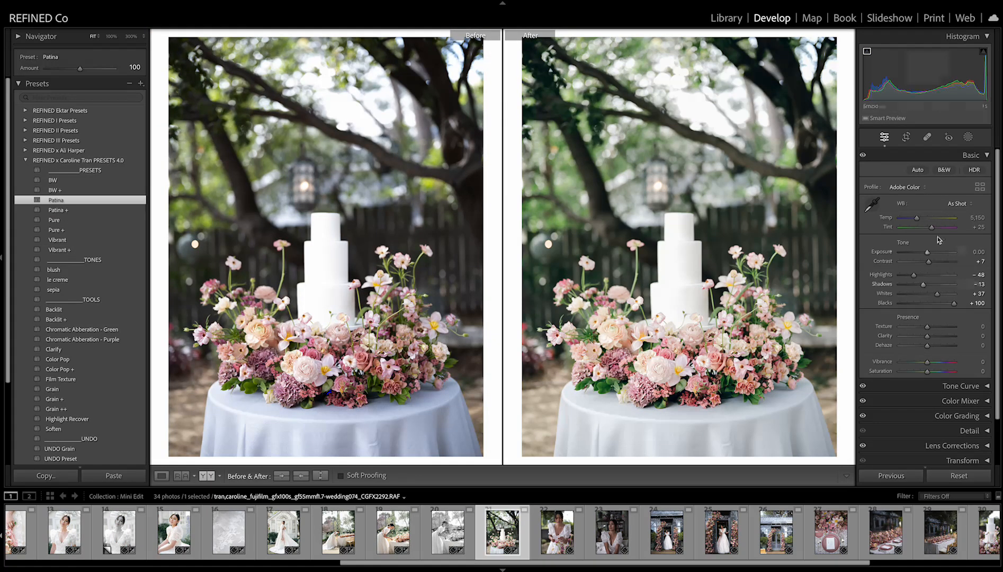
pyautogui.moveTo(918, 277); pyautogui.dragTo(915, 218)
pyautogui.moveTo(923, 285); pyautogui.dragTo(929, 287)
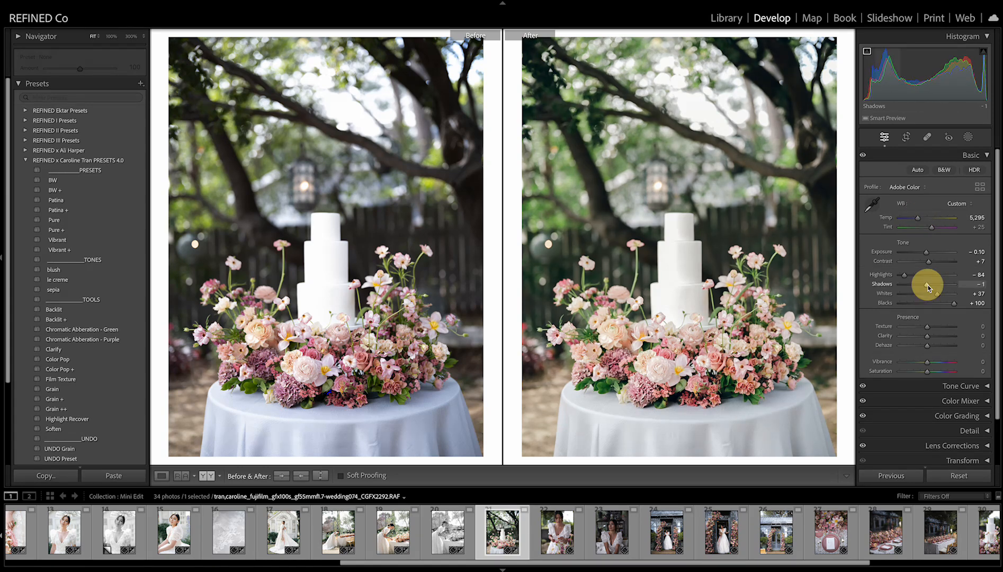
# Straighten the wedding cake photo slightly with the crop tool.
pyautogui.click(906, 136)
pyautogui.moveTo(835, 159); pyautogui.dragTo(835, 161)
pyautogui.press('Return')
# Apply the Patina preset to the next photo, the bride holding a flower, and set its exposure to +0.45.
pyautogui.press('Right')
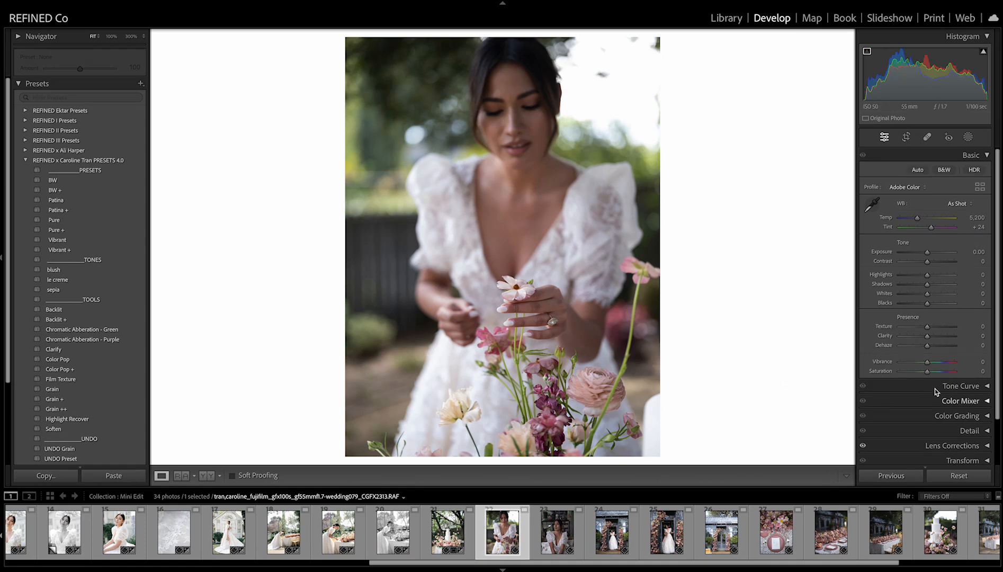
pyautogui.click(68, 200)
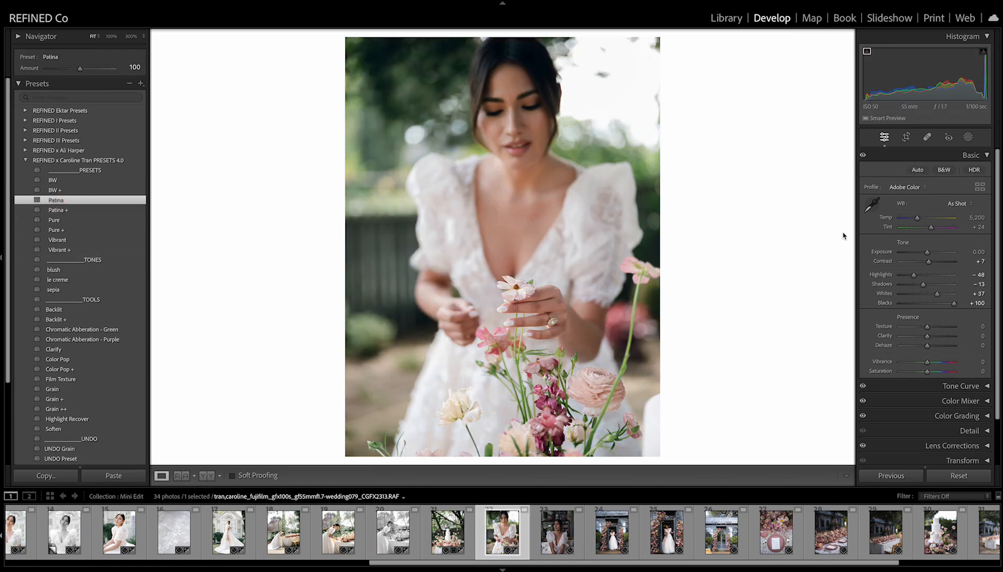
pyautogui.moveTo(928, 255); pyautogui.dragTo(930, 252)
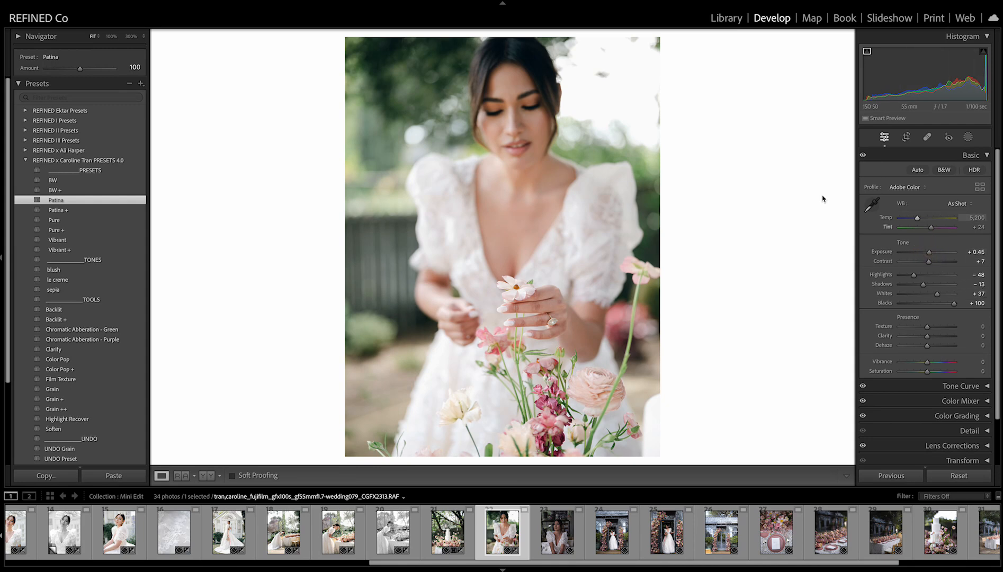
# Apply the Patina preset to the seated bride portrait with exposure +0.75 and tint +31, comparing it side by side with the original.
pyautogui.press('Right')
pyautogui.click(56, 200)
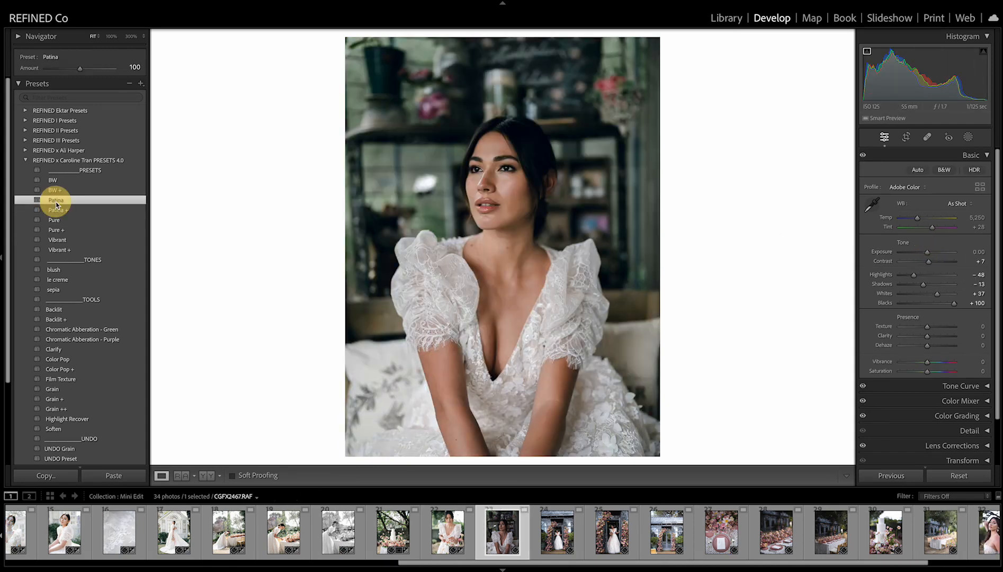
pyautogui.moveTo(928, 254); pyautogui.dragTo(929, 252)
pyautogui.click(203, 476)
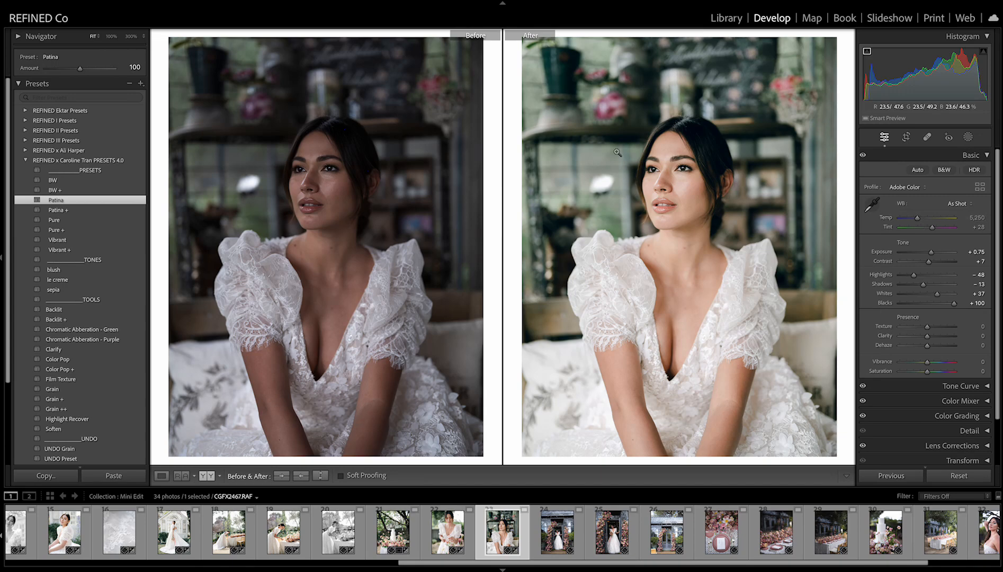
pyautogui.click(932, 227)
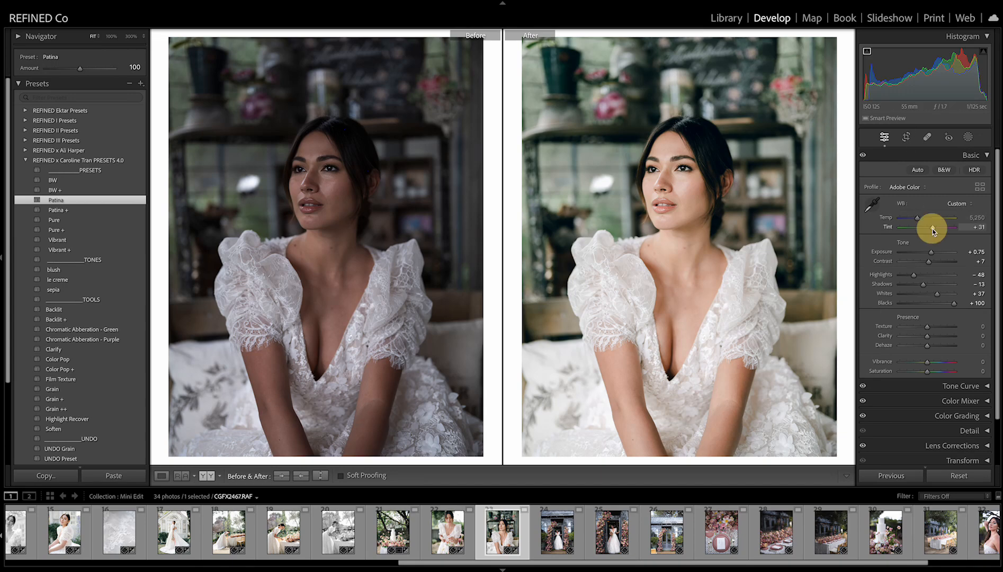
# Apply the Patina preset with exposure +0.30 to the next photo, the bride in the doorway, and straighten it at an angle of 1.03.
pyautogui.press('Right')
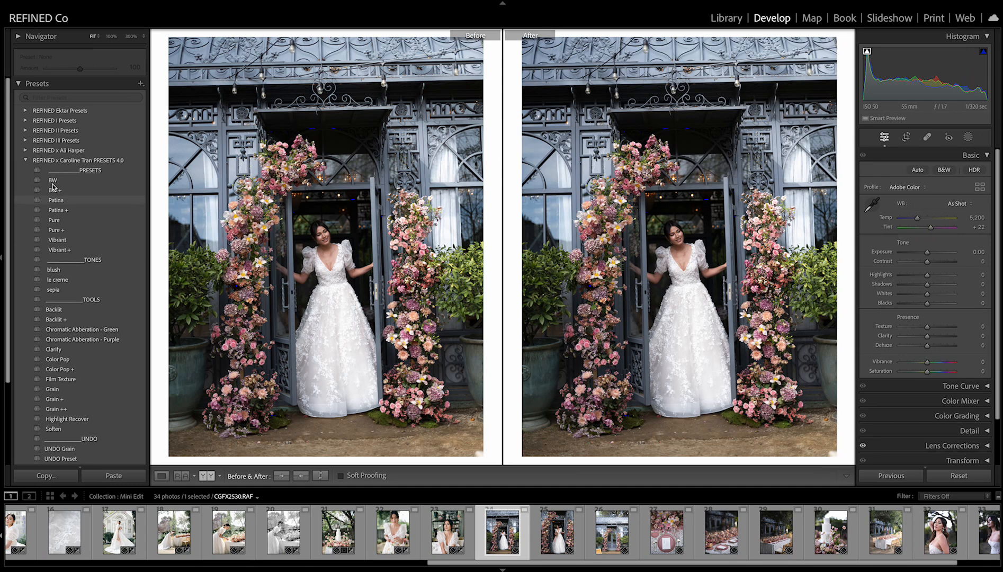
pyautogui.click(56, 200)
pyautogui.moveTo(927, 256); pyautogui.dragTo(927, 255)
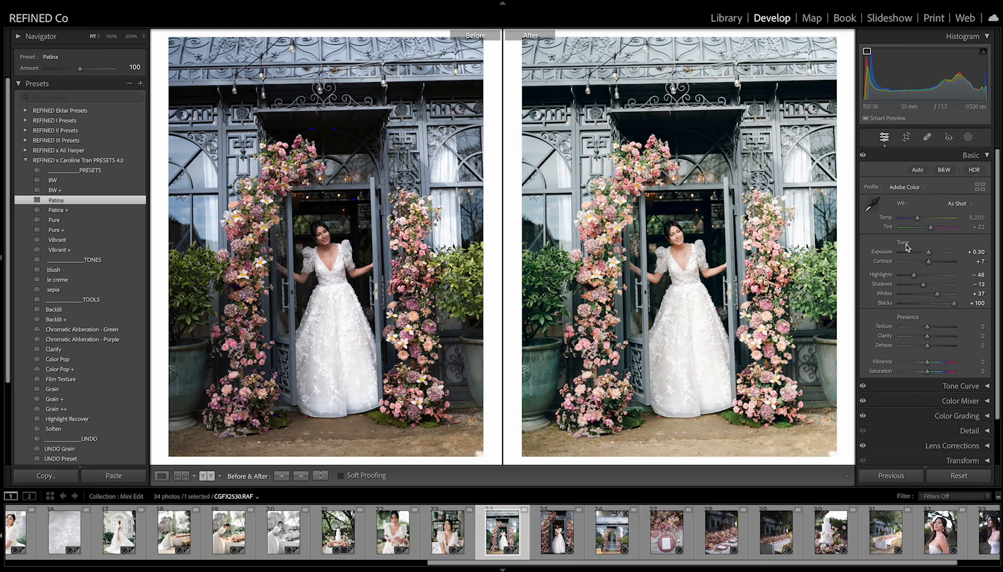
pyautogui.click(907, 137)
pyautogui.moveTo(774, 167); pyautogui.dragTo(775, 174)
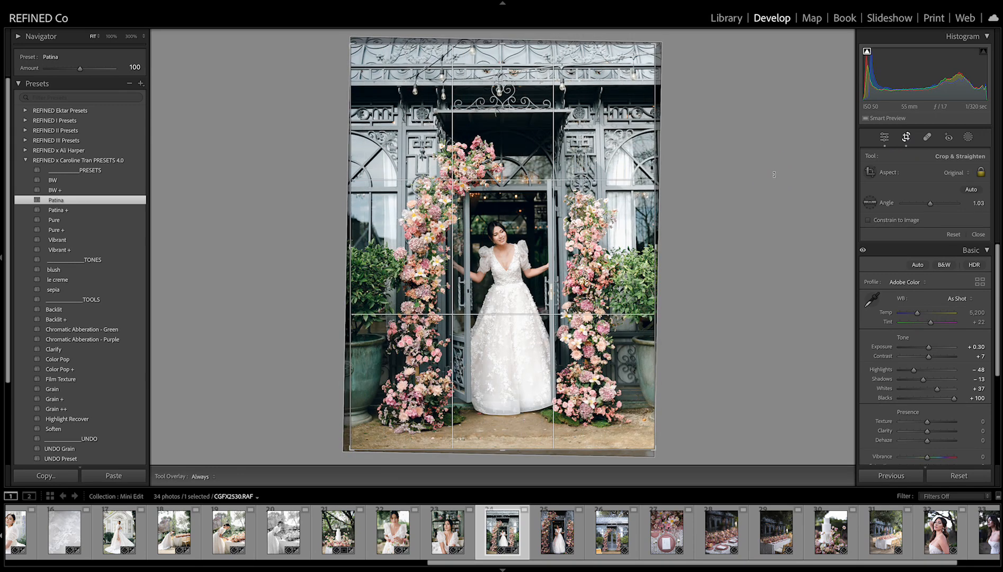
pyautogui.doubleClick(602, 210)
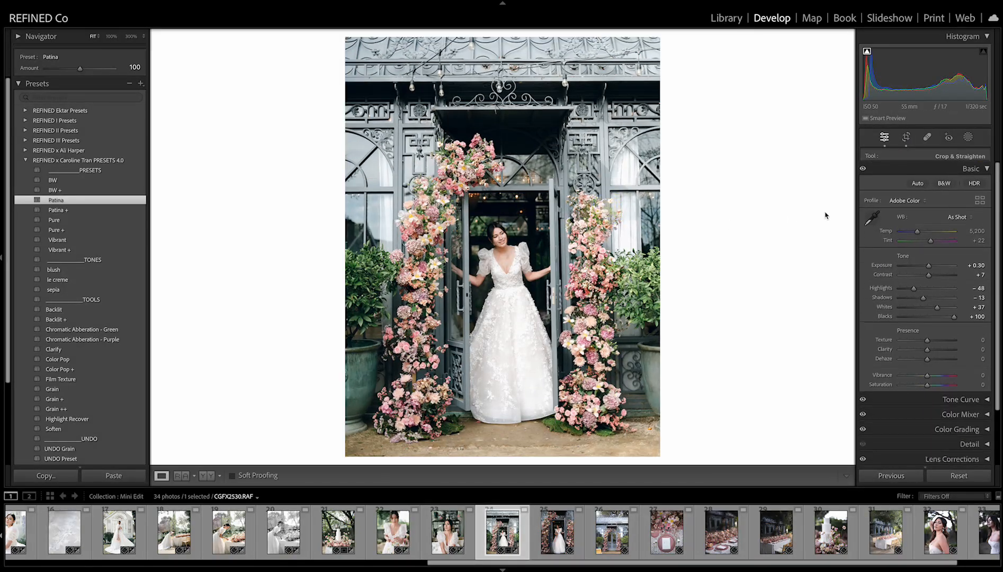
# Compare the doorway photo with its original up close, set the temperature to 5,105, and fine-tune the tone.
pyautogui.click(206, 476)
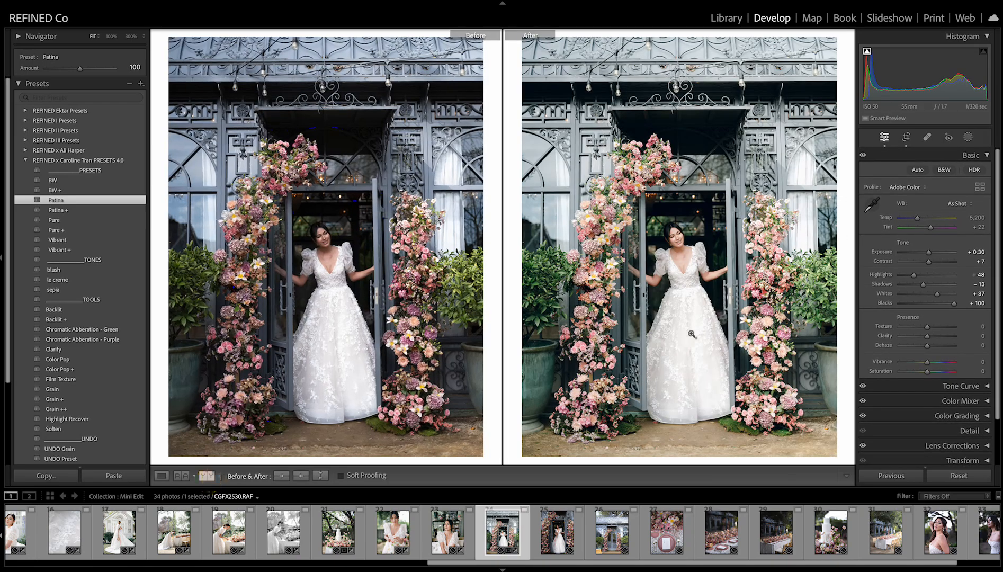
pyautogui.click(677, 246)
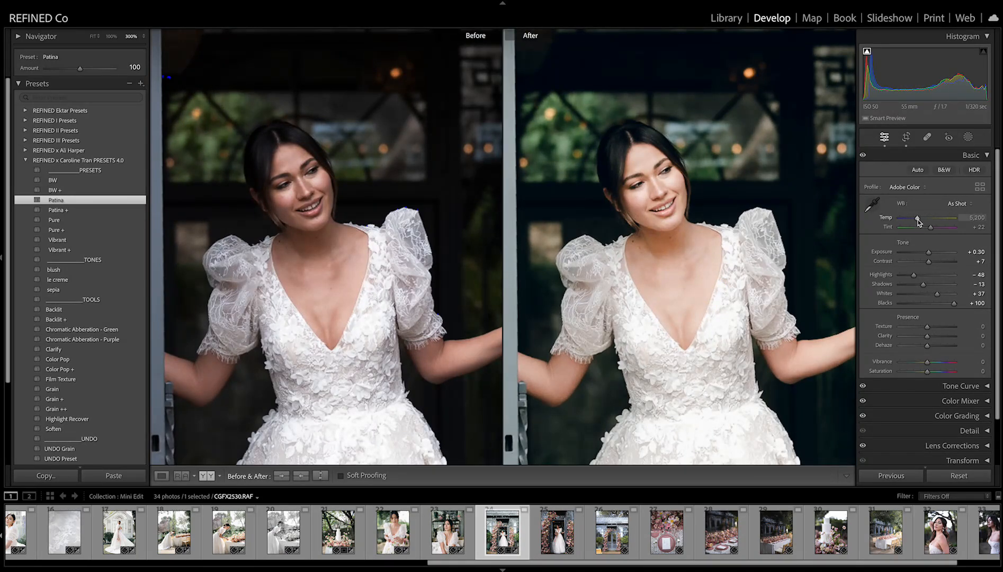
pyautogui.moveTo(919, 221); pyautogui.dragTo(918, 221)
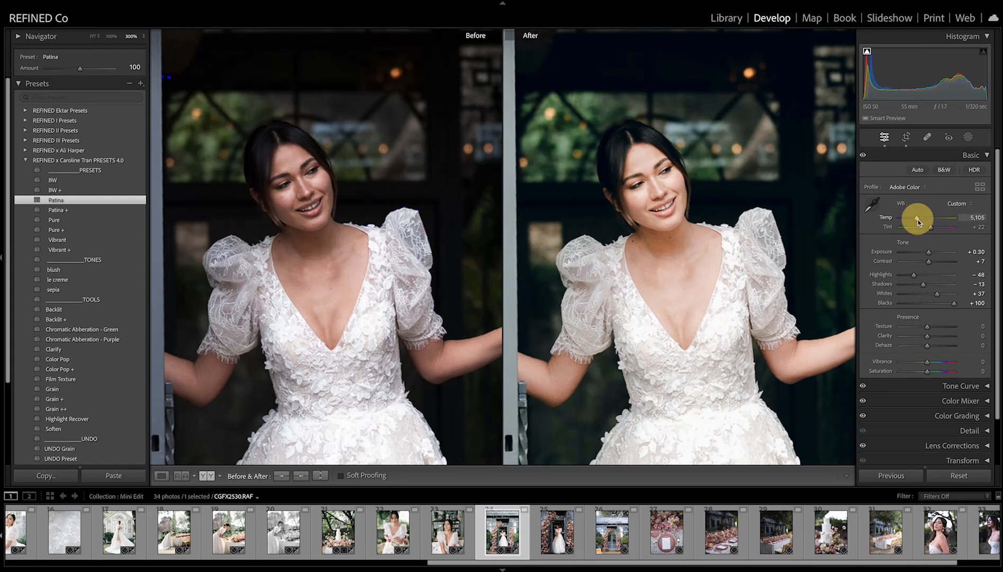
pyautogui.click(701, 207)
pyautogui.moveTo(909, 276); pyautogui.dragTo(929, 255)
# Apply the Patina preset to the next photo, the bride with a bouquet under the flower arch, with contrast -9 and exposure +0.25.
pyautogui.press('Right')
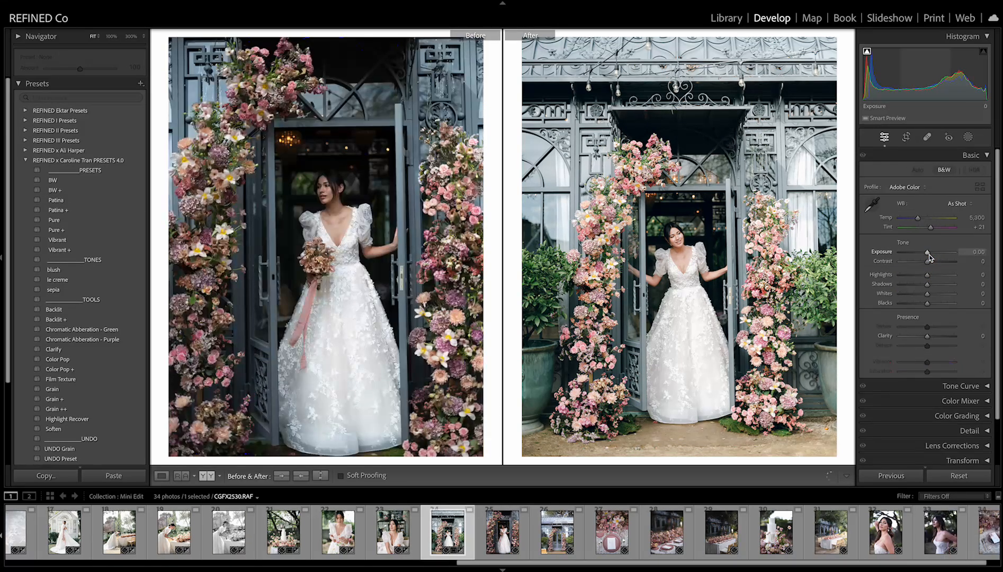
pyautogui.click(59, 200)
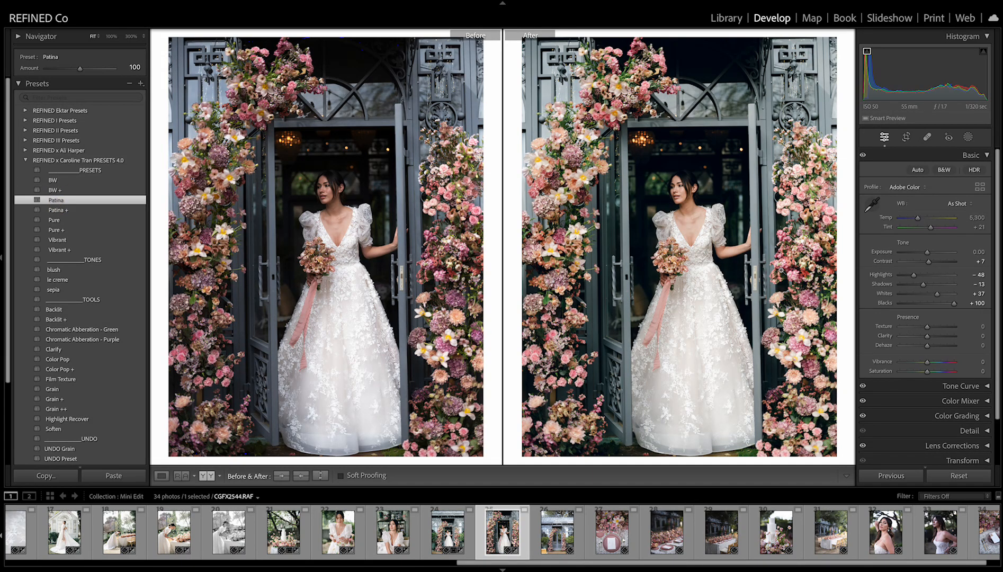
pyautogui.moveTo(930, 253); pyautogui.dragTo(928, 266)
pyautogui.moveTo(928, 253); pyautogui.dragTo(929, 253)
# Crop the bouquet photo tighter at an angle of 0.64 and compare it with the original up close.
pyautogui.click(906, 137)
pyautogui.moveTo(799, 168); pyautogui.dragTo(799, 174)
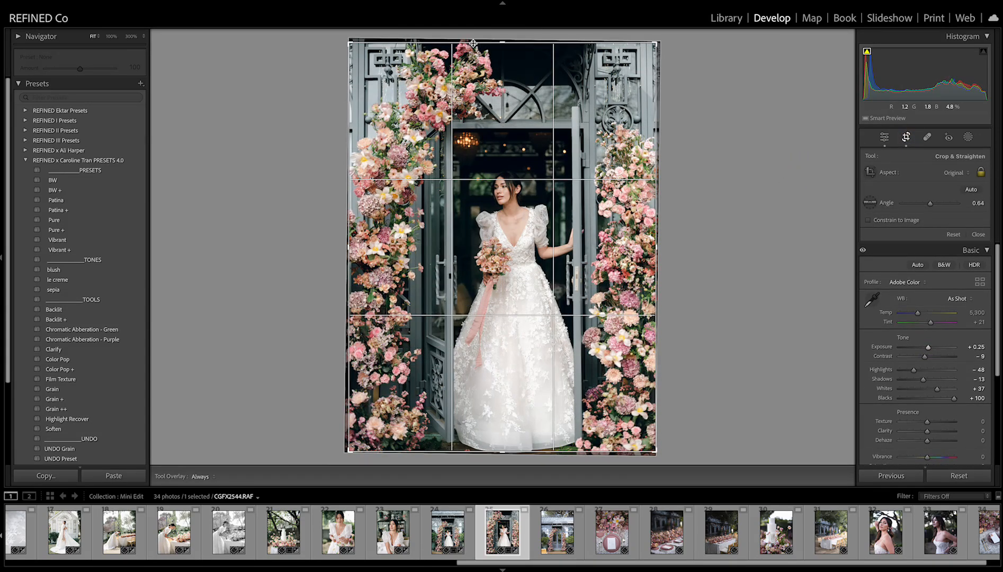
pyautogui.moveTo(502, 42); pyautogui.dragTo(502, 48)
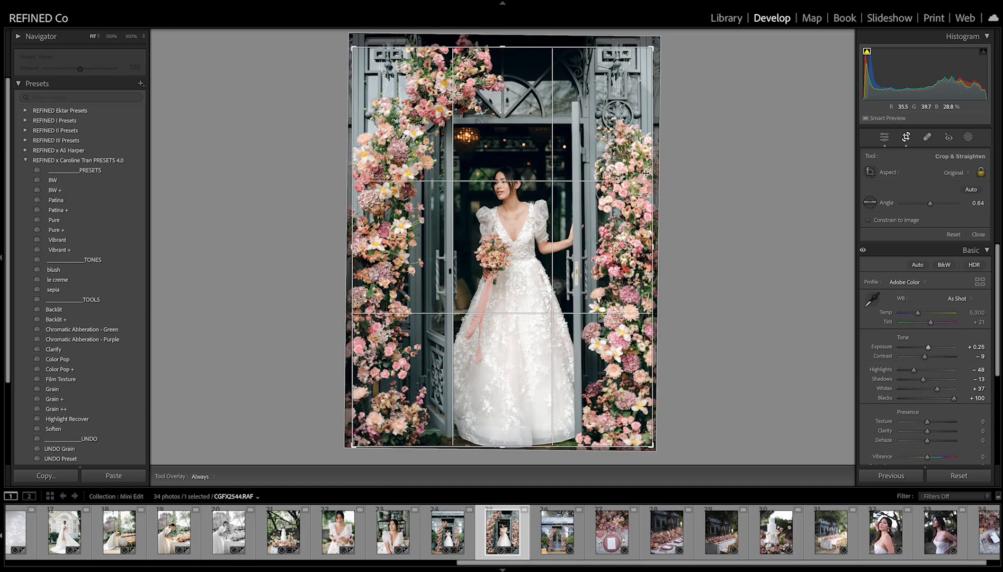
pyautogui.press('Return')
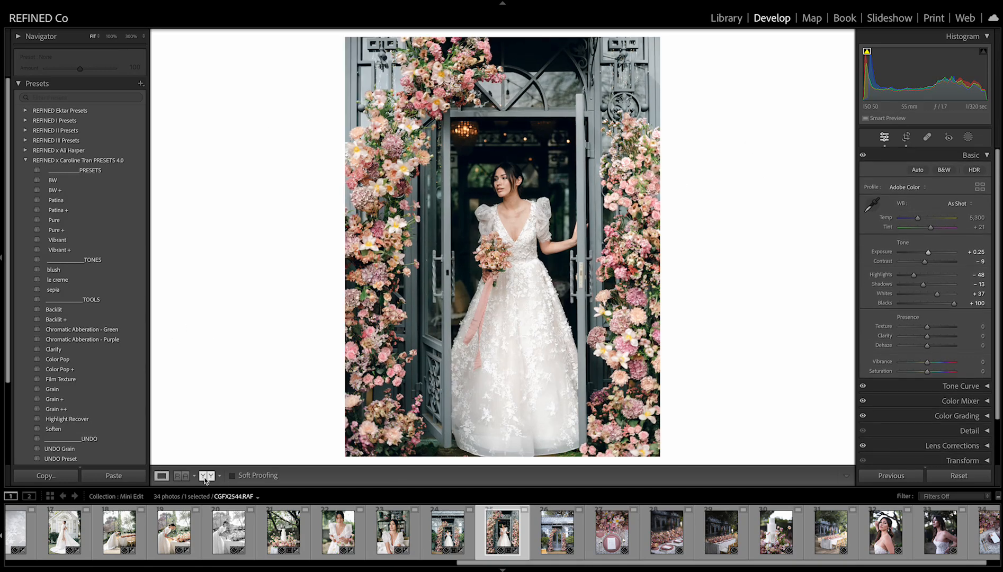
pyautogui.click(204, 478)
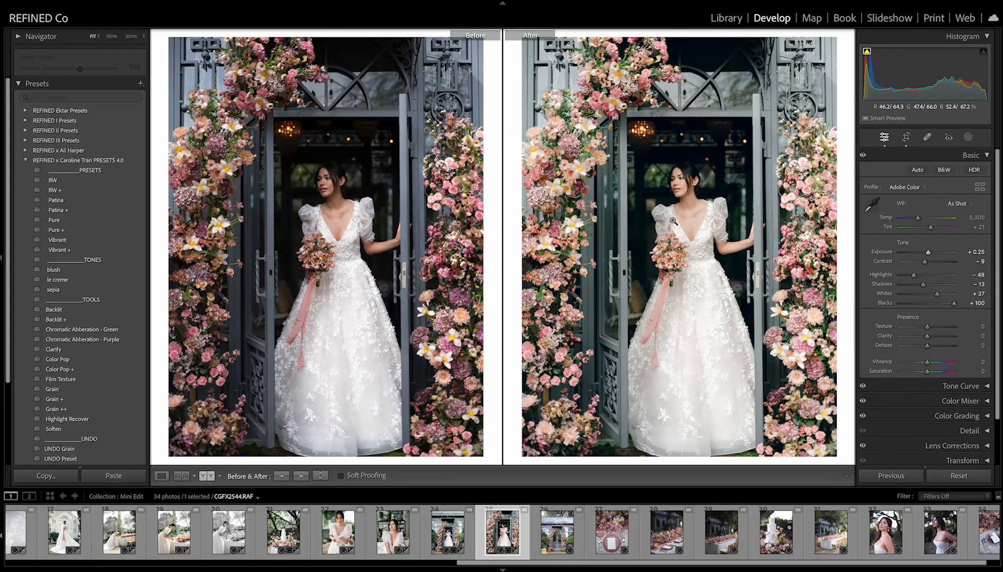
pyautogui.moveTo(700, 202); pyautogui.dragTo(665, 235)
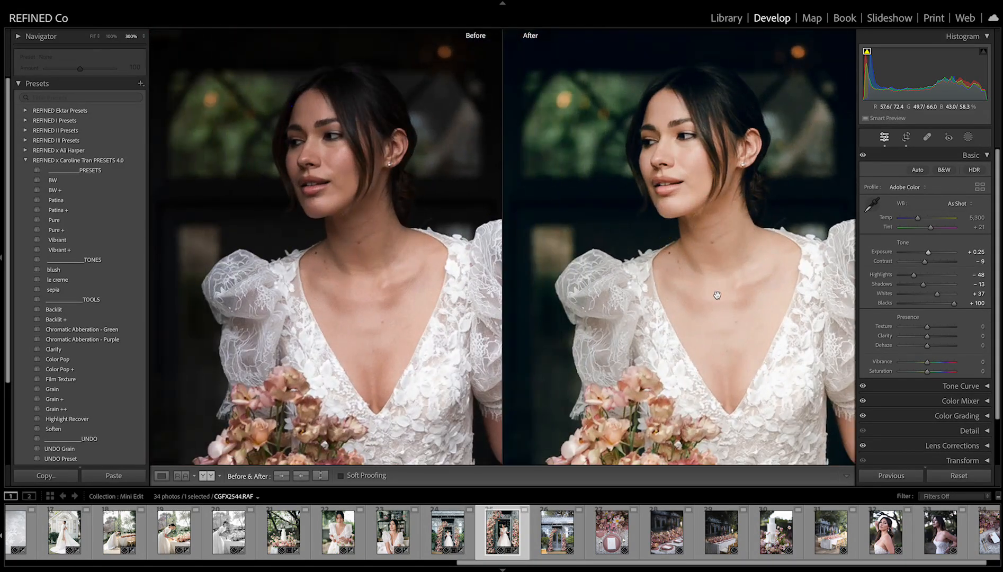
# Apply the Patina preset to the next photo, the greenhouse entrance with the flower arch, with exposure -0.50, and straighten it.
pyautogui.click(745, 299)
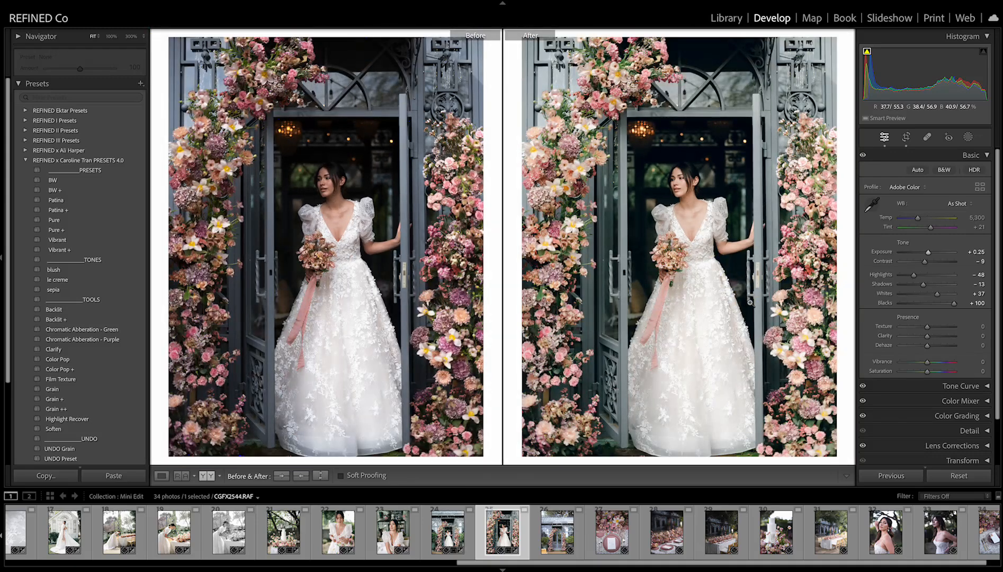
pyautogui.press('Right')
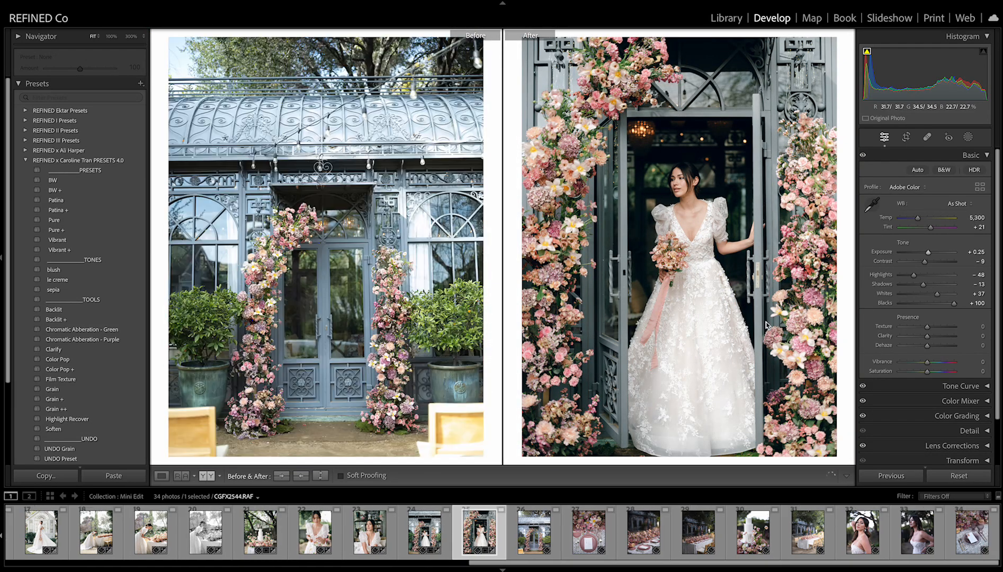
pyautogui.click(54, 201)
pyautogui.moveTo(929, 253); pyautogui.dragTo(925, 252)
pyautogui.click(906, 137)
pyautogui.moveTo(830, 132); pyautogui.dragTo(831, 136)
pyautogui.press('Return')
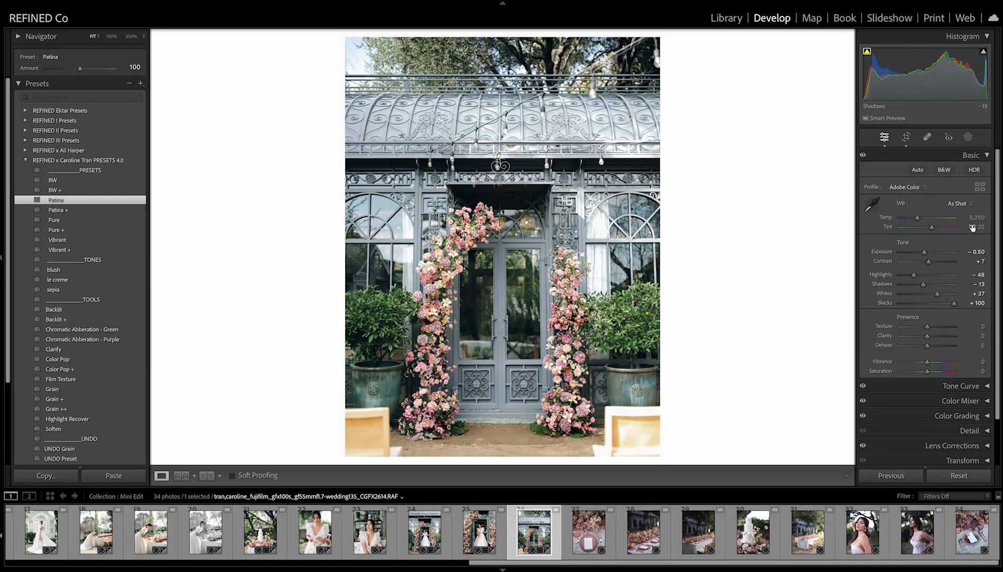
# Increase the Patina preset amount on the greenhouse entrance photo and fine-tune its exposure and temperature.
pyautogui.moveTo(78, 70); pyautogui.dragTo(86, 72)
pyautogui.moveTo(924, 252); pyautogui.dragTo(925, 252)
pyautogui.moveTo(916, 217); pyautogui.dragTo(915, 219)
# Apply the Patina preset to the next photo, the pink place setting with the menu card, with exposure +0.35.
pyautogui.press('Right')
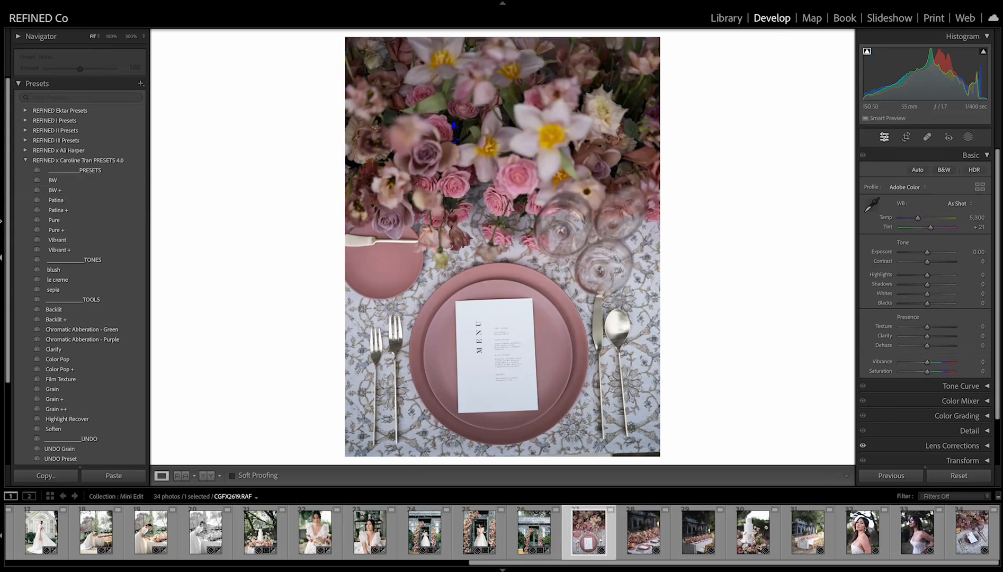
pyautogui.click(56, 200)
pyautogui.moveTo(929, 255); pyautogui.dragTo(931, 253)
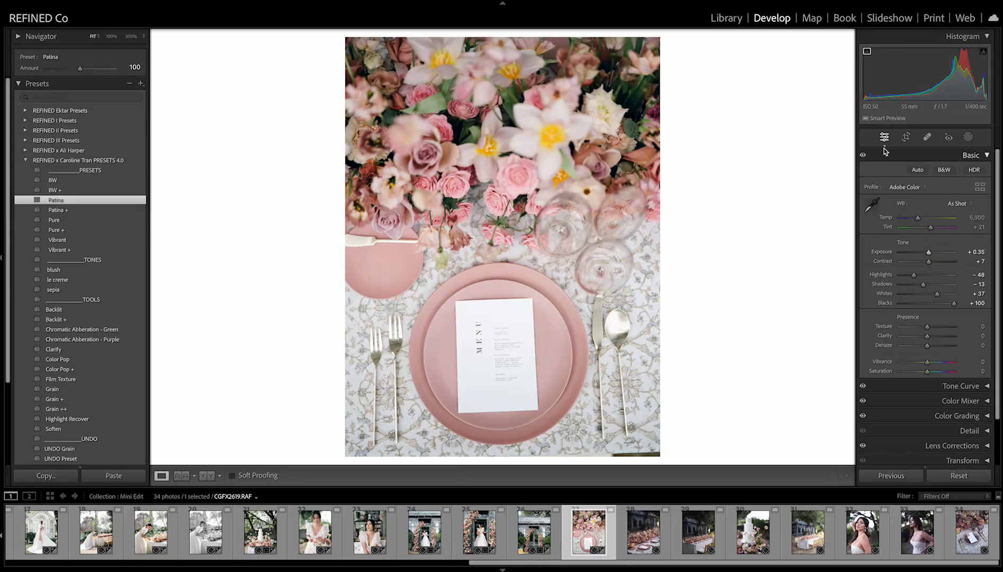
# Straighten the place setting photo at an angle of 1.02 and compare it side by side with the original.
pyautogui.click(922, 140)
pyautogui.click(930, 139)
pyautogui.click(907, 138)
pyautogui.moveTo(735, 121); pyautogui.dragTo(736, 125)
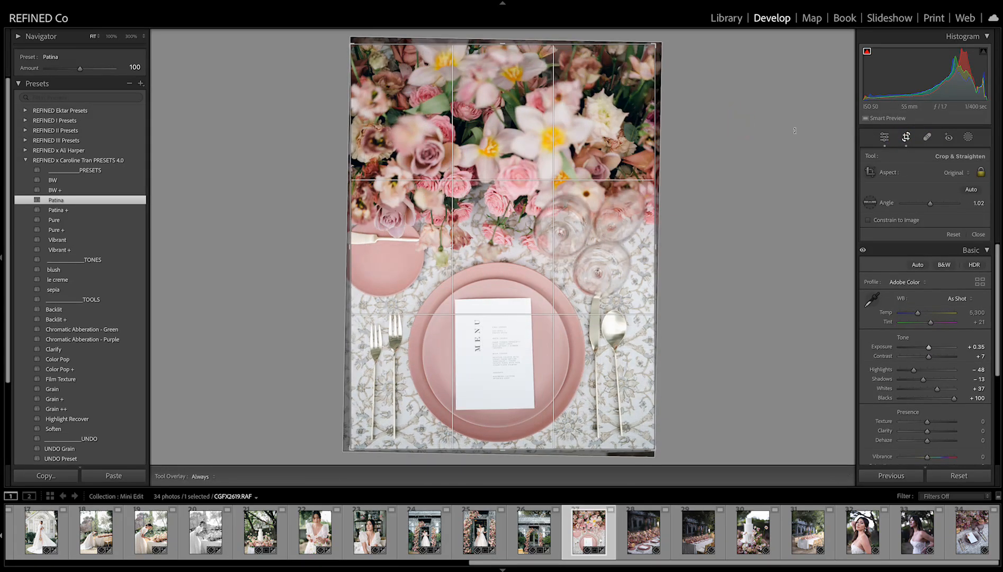
pyautogui.press('Return')
pyautogui.click(206, 475)
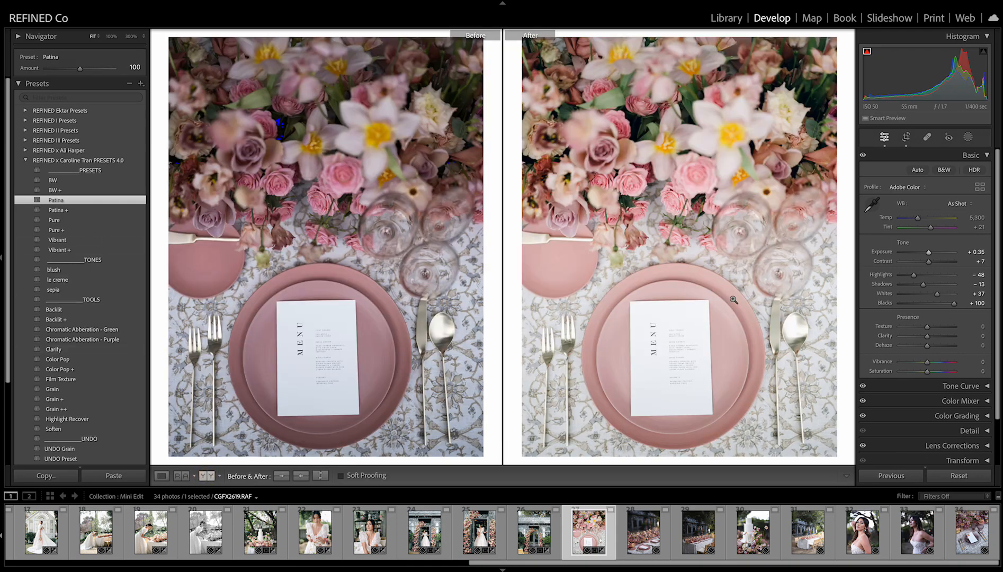
pyautogui.doubleClick(929, 252)
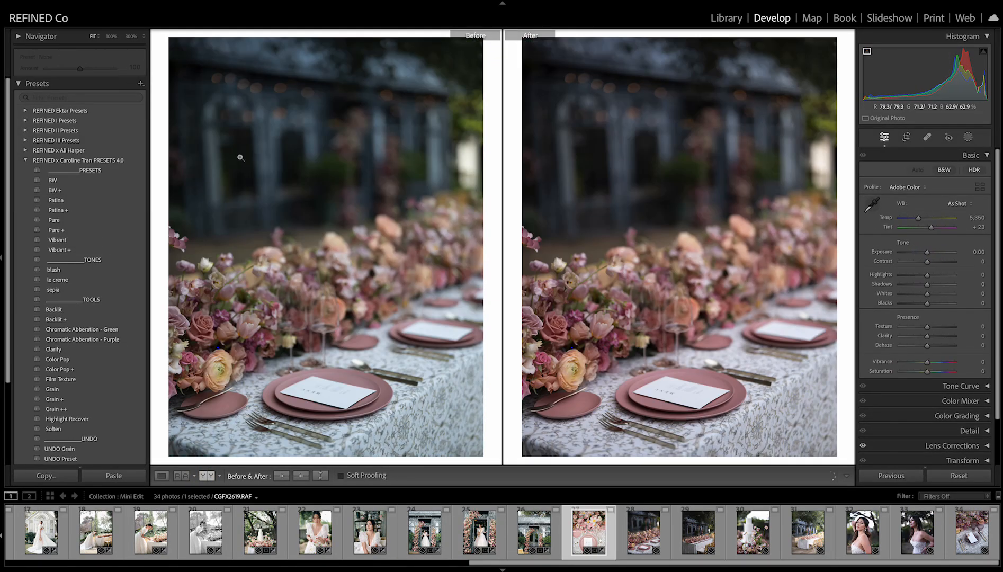
# Apply the Patina preset to the next photo, the close view of the flower-lined table, with exposure +0.55 and temperature 5,262.
pyautogui.press('Right')
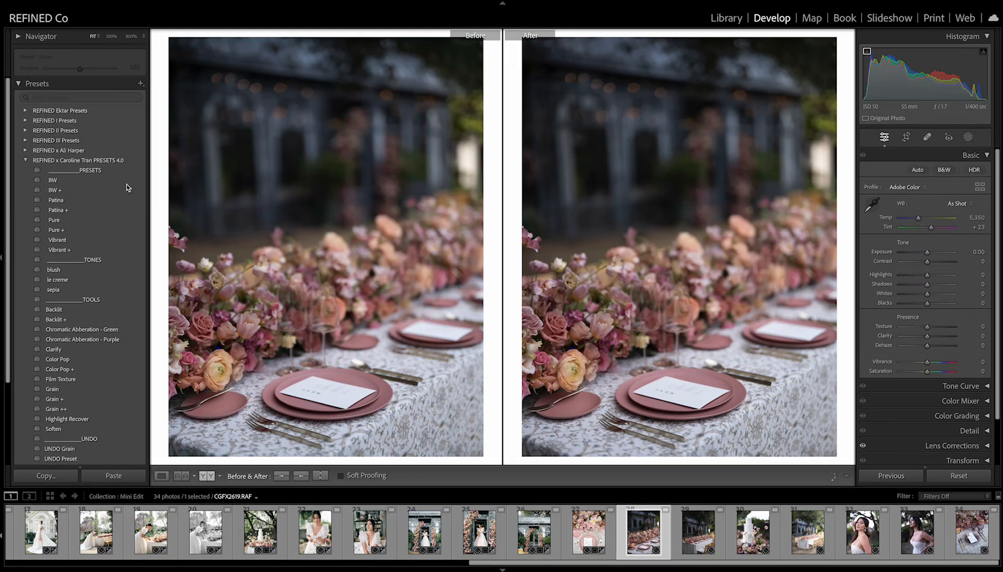
pyautogui.click(56, 200)
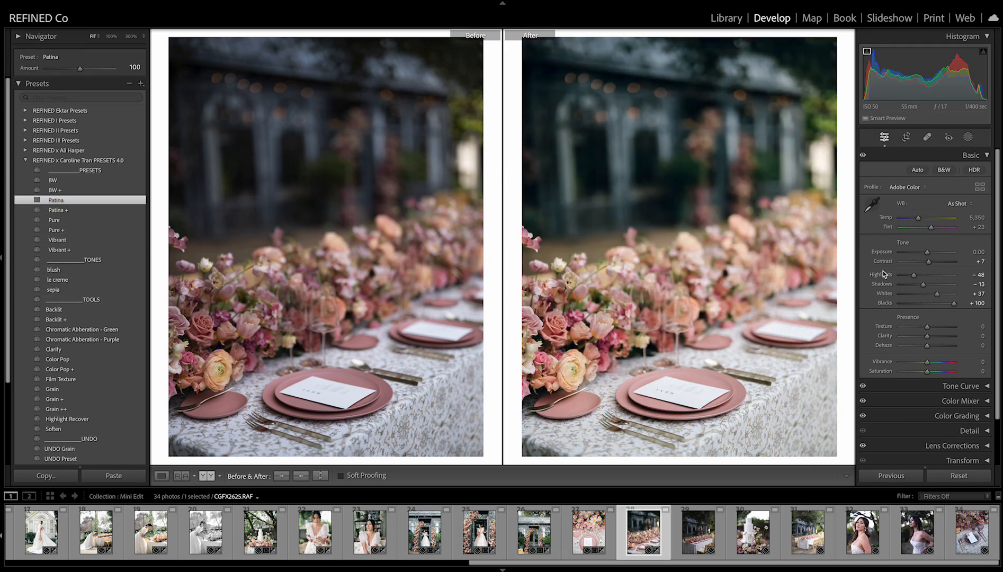
pyautogui.moveTo(928, 252); pyautogui.dragTo(930, 252)
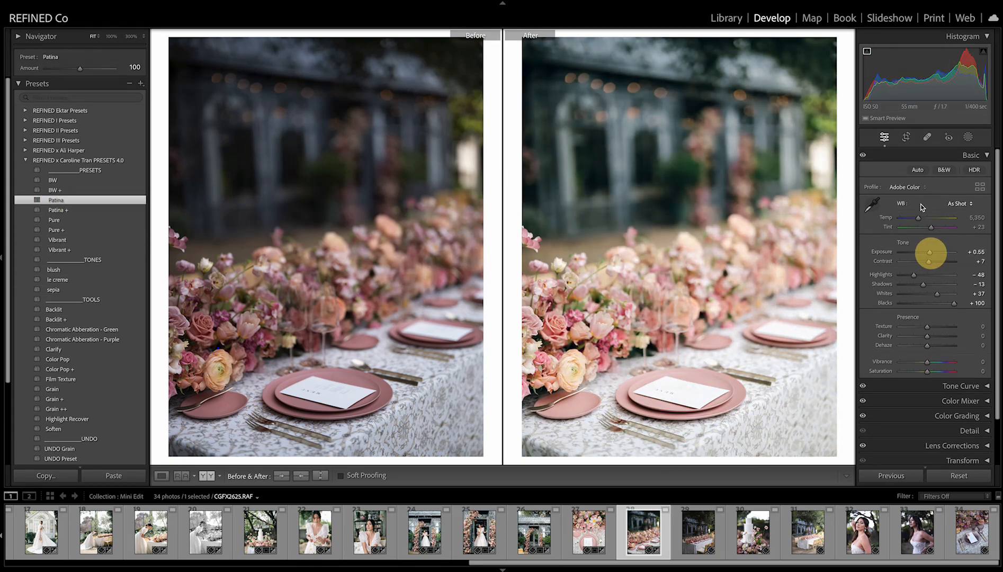
pyautogui.moveTo(919, 218); pyautogui.dragTo(919, 222)
# Apply the Patina preset at amount 132 to the next photo, the dark long table by the greenhouse, with exposure +0.70 and shadows +10.
pyautogui.press('Right')
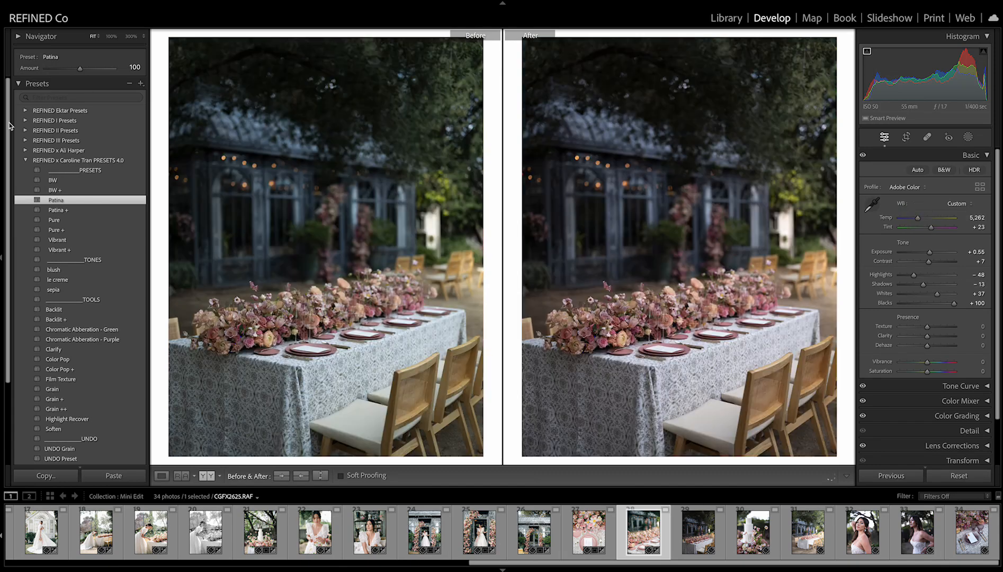
pyautogui.click(59, 200)
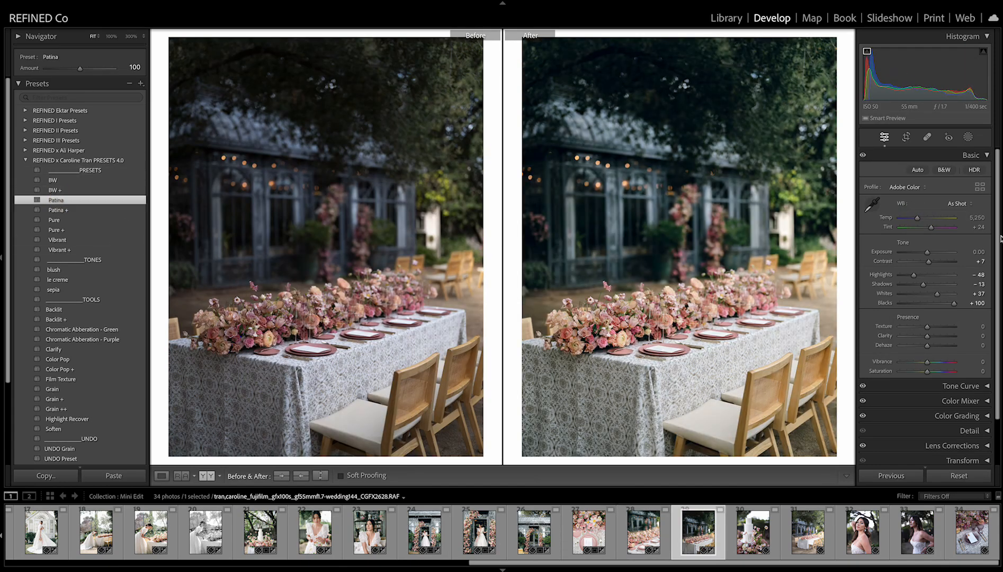
pyautogui.moveTo(928, 255)
pyautogui.mouseDown()
pyautogui.moveTo(908, 276)
pyautogui.moveTo(932, 252)
pyautogui.mouseUp()
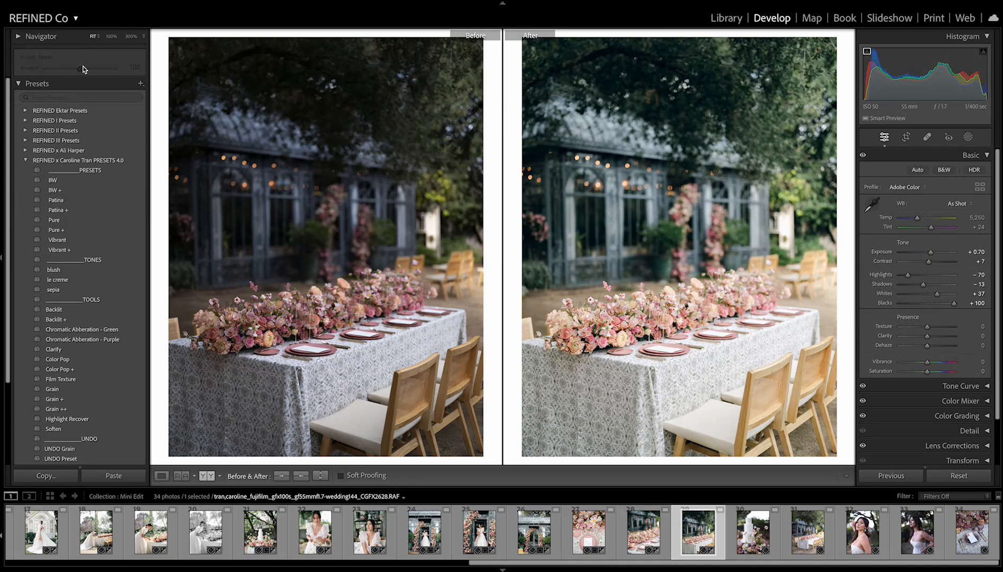
pyautogui.click(56, 200)
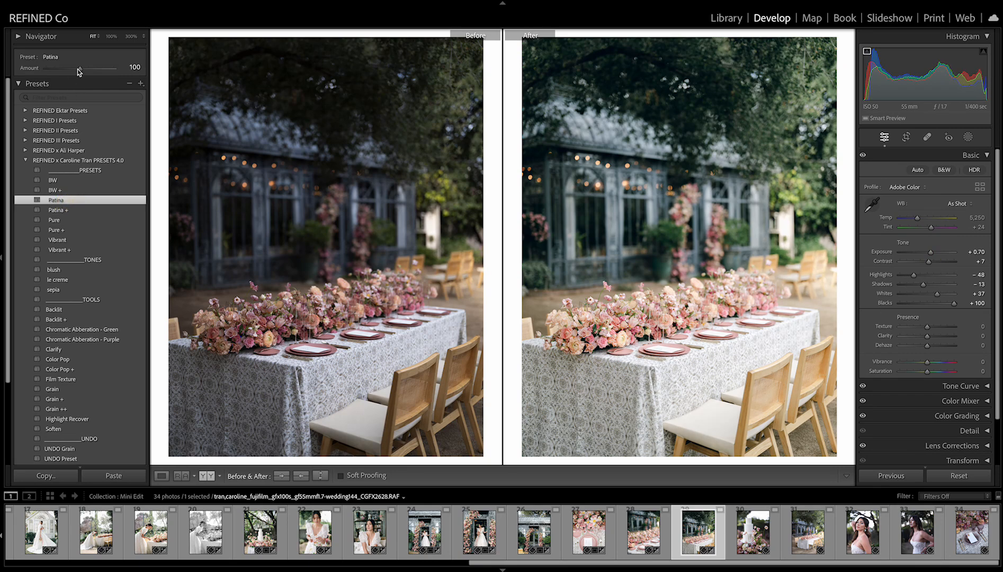
pyautogui.moveTo(80, 68); pyautogui.dragTo(92, 68)
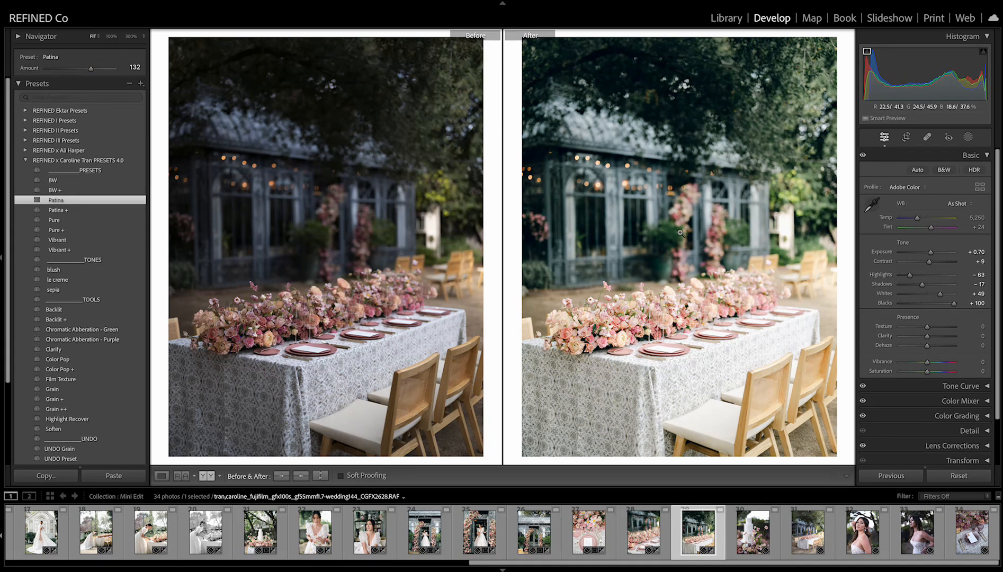
pyautogui.moveTo(923, 285); pyautogui.dragTo(930, 285)
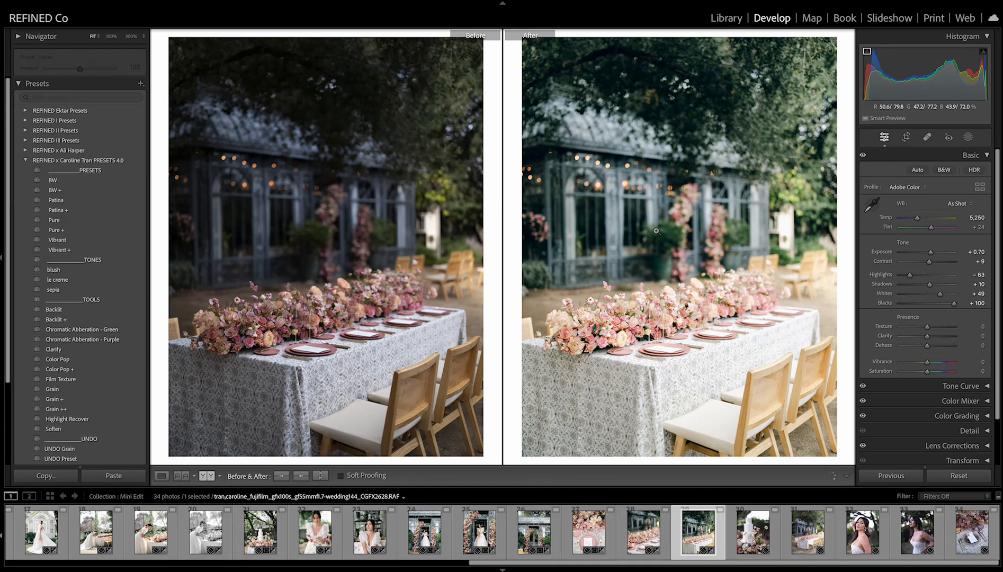
# Apply the Patina preset to the next photo, the white tiered cake among flowers, with exposure +0.35.
pyautogui.press('Right')
pyautogui.click(70, 201)
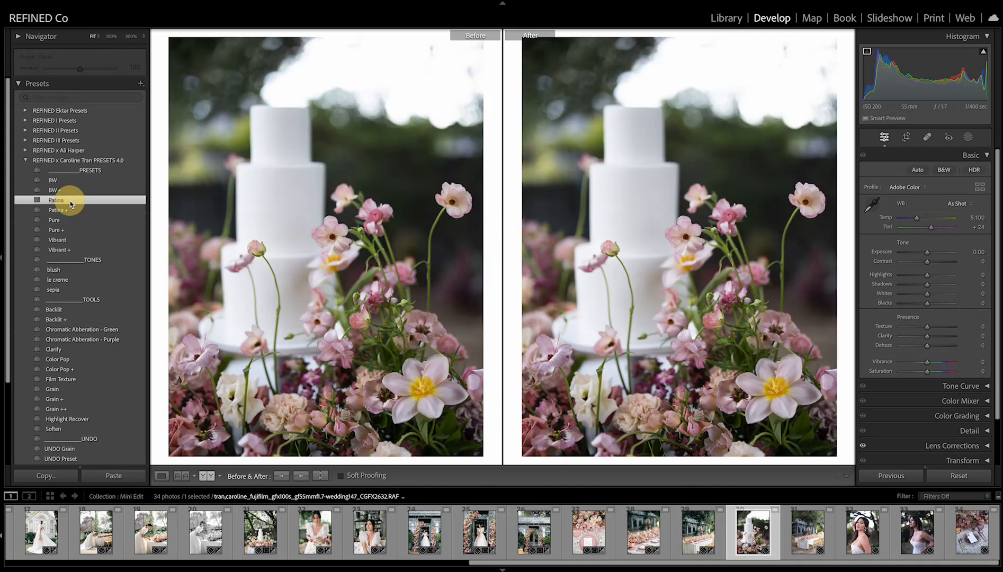
pyautogui.click(928, 252)
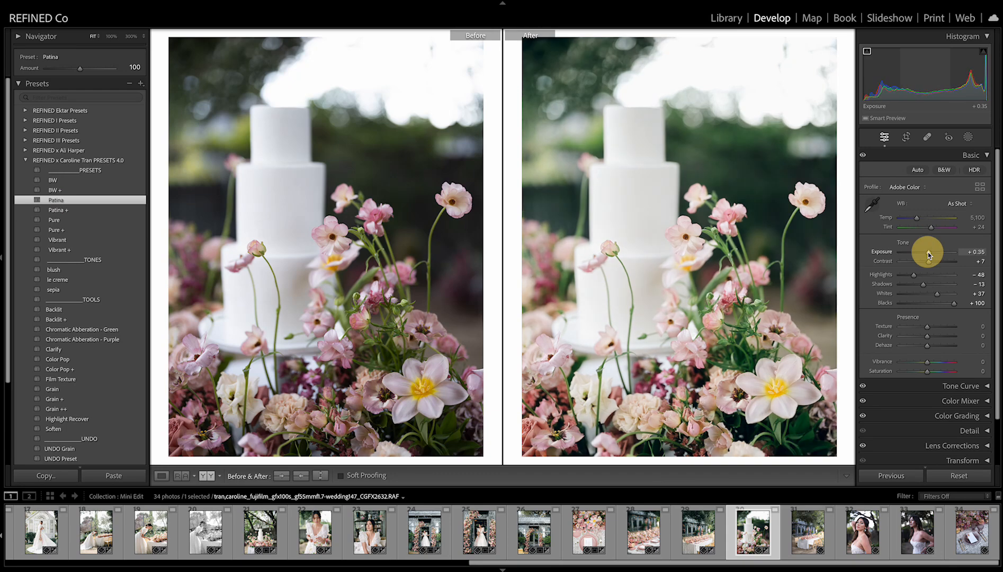
# Apply the Patina preset at amount 121 to the next photo, the wider table view under the tree, with exposure -0.10 and highlights -100.
pyautogui.press('Right')
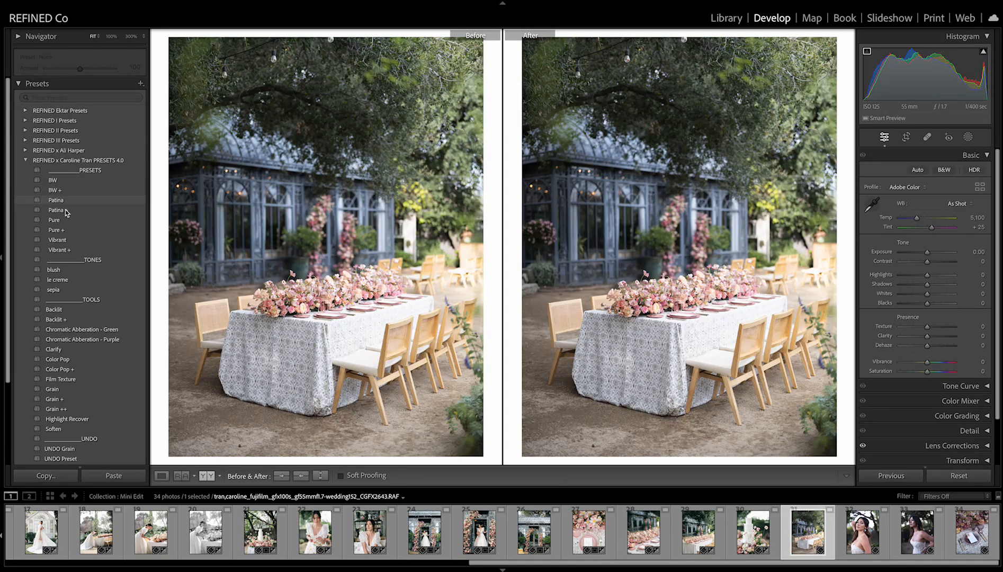
pyautogui.click(62, 200)
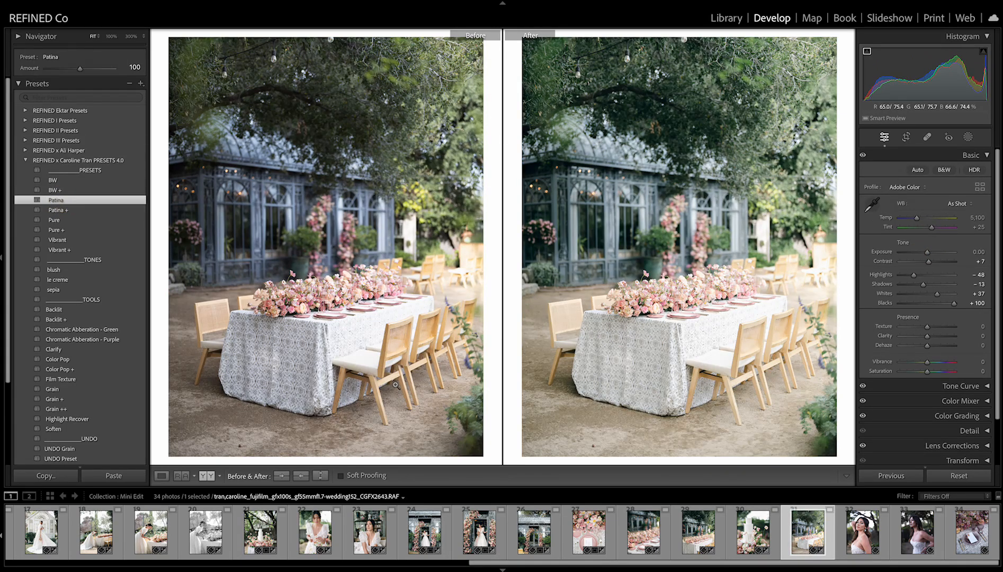
pyautogui.click(934, 475)
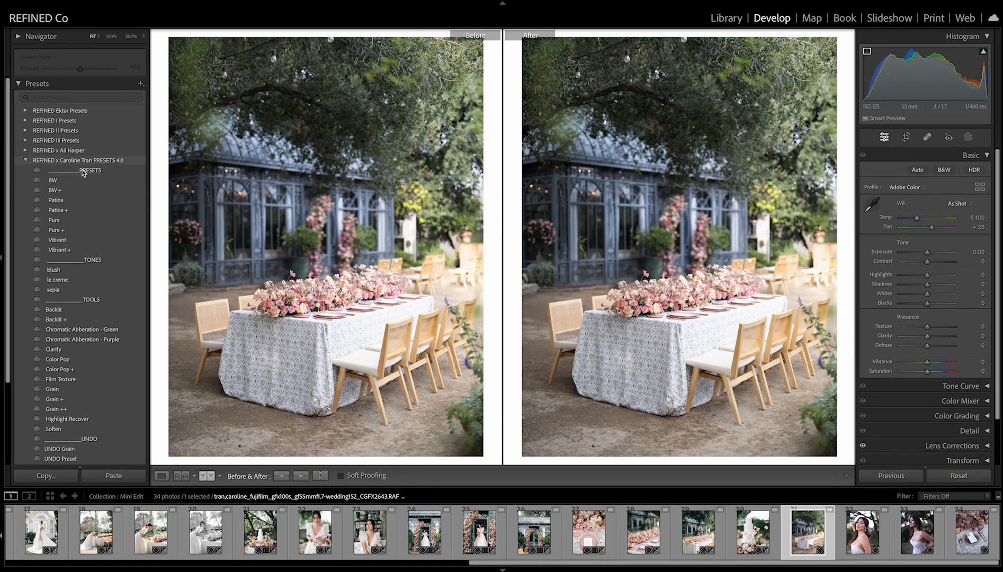
pyautogui.click(53, 200)
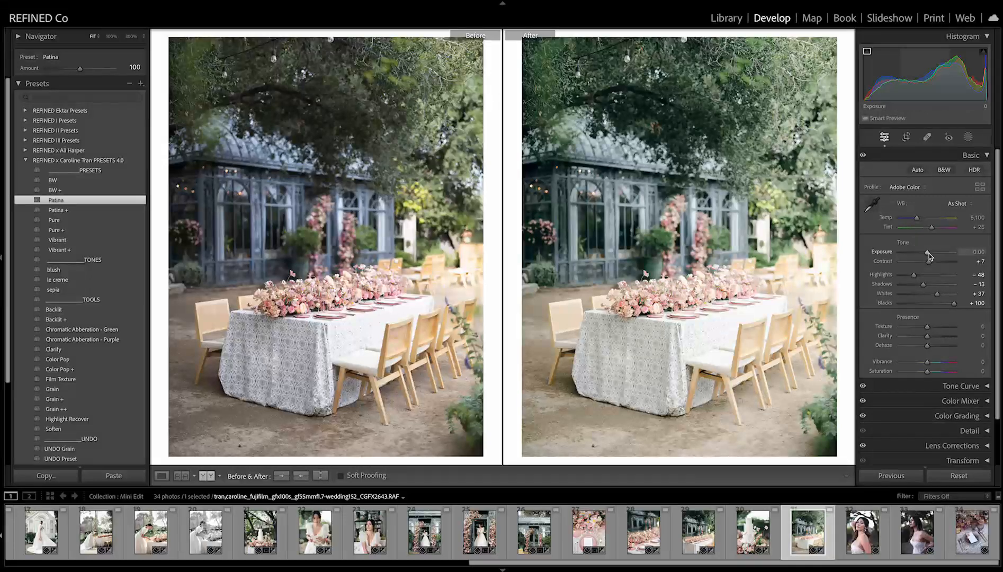
pyautogui.moveTo(927, 254); pyautogui.dragTo(927, 255)
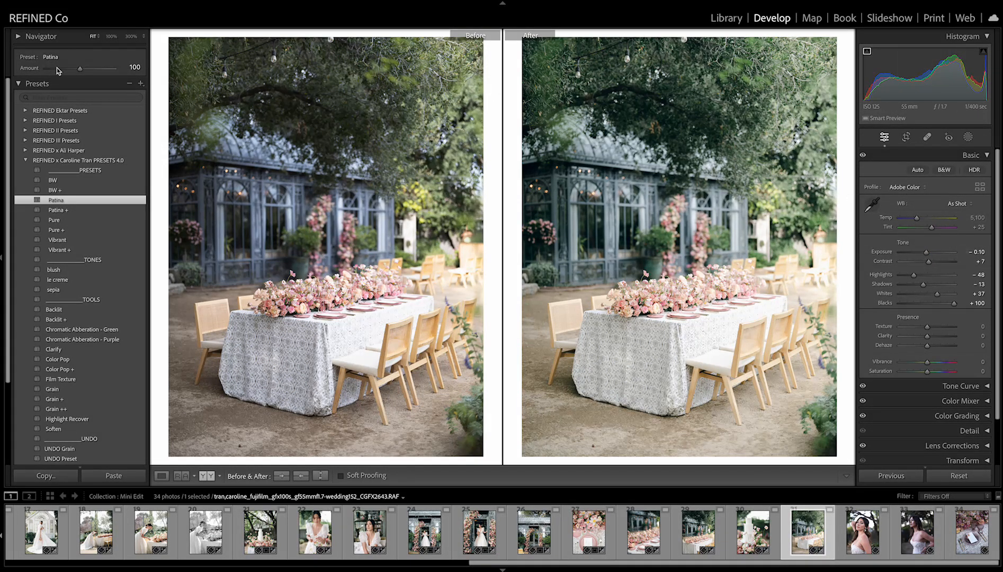
pyautogui.moveTo(80, 69); pyautogui.dragTo(87, 72)
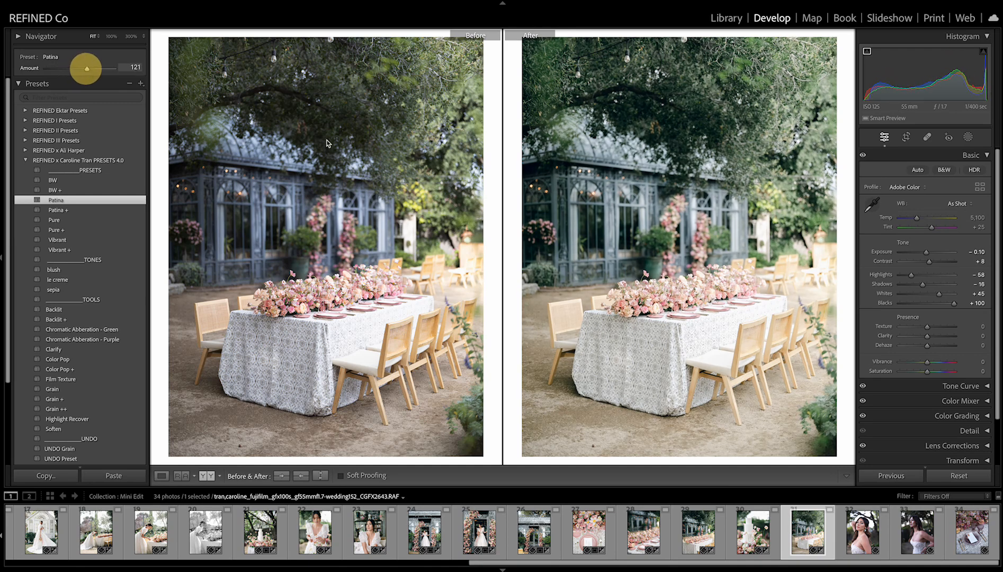
pyautogui.moveTo(913, 276); pyautogui.dragTo(894, 286)
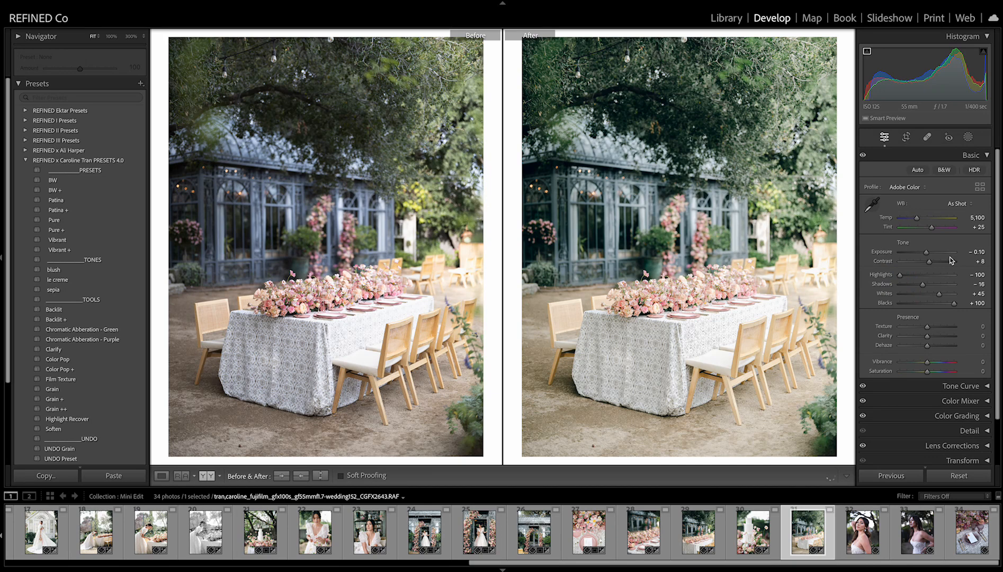
# Apply the Patina preset to the next photo, the bride with her hand behind her head, and compare her face with the original up close.
pyautogui.press('Right')
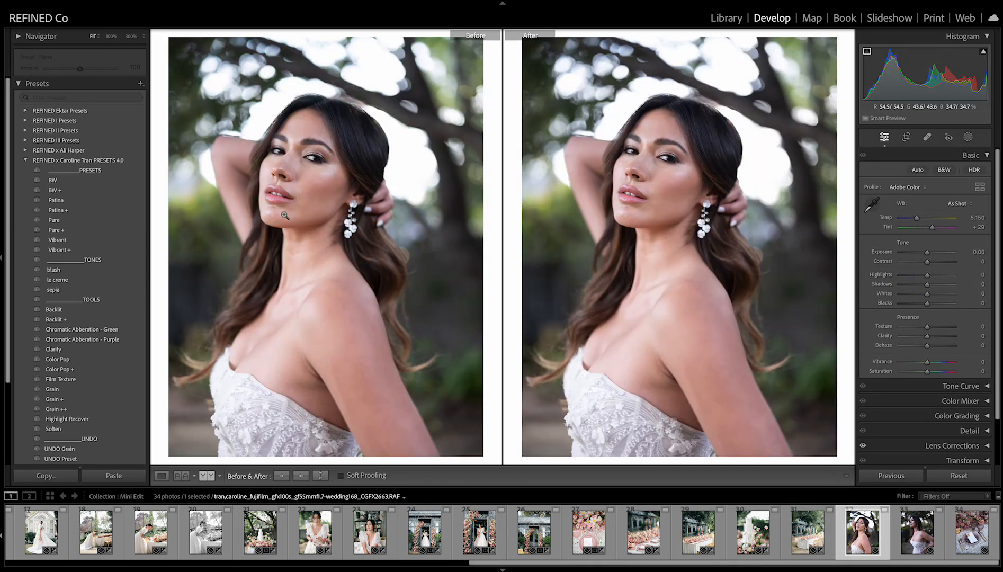
pyautogui.click(56, 201)
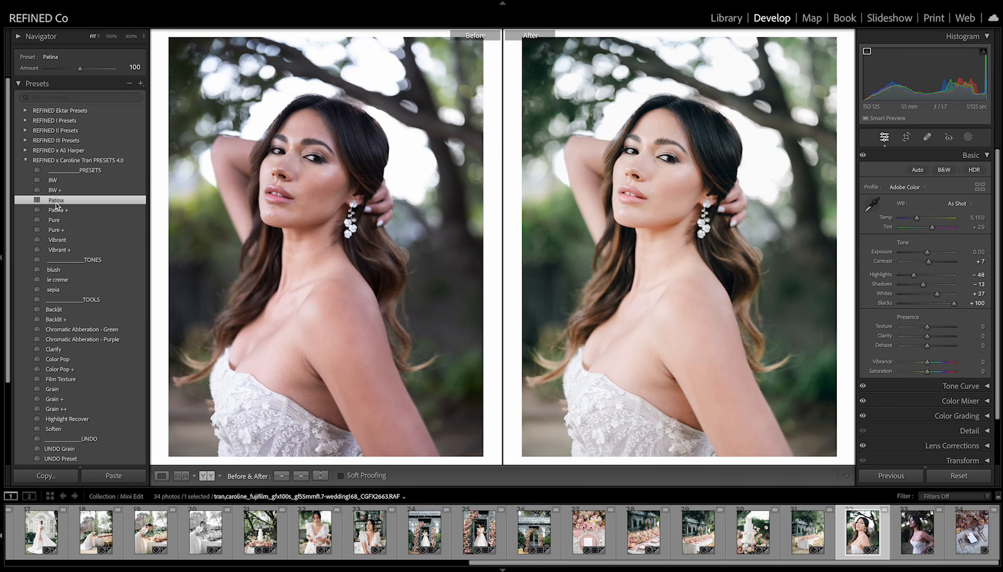
pyautogui.moveTo(692, 186); pyautogui.dragTo(772, 217)
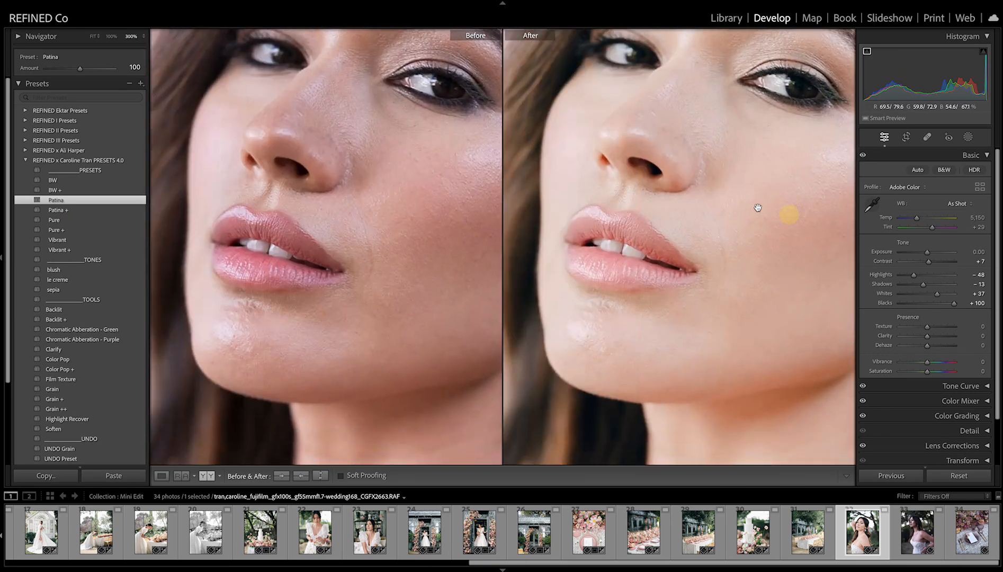
pyautogui.moveTo(699, 157); pyautogui.dragTo(710, 234)
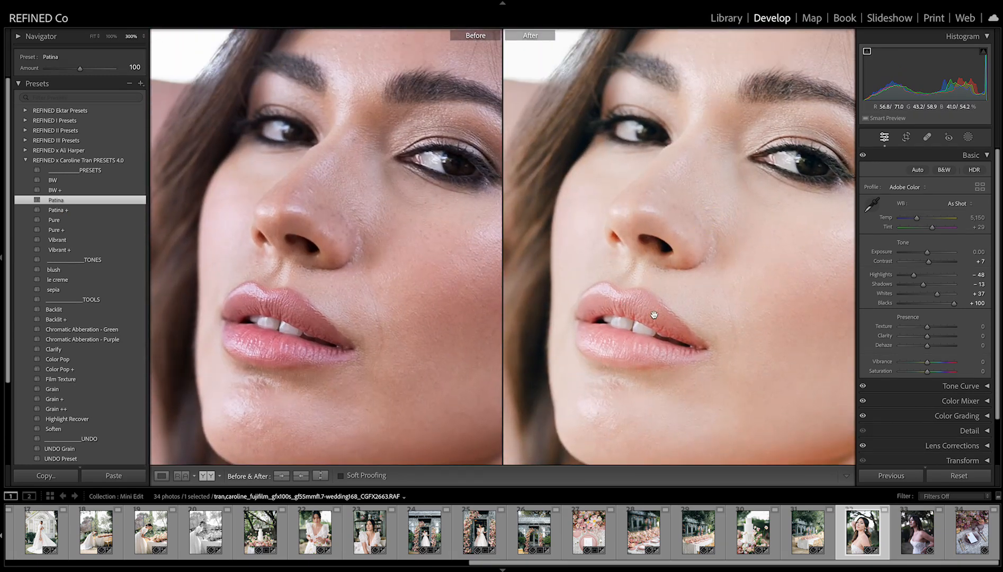
pyautogui.moveTo(795, 211); pyautogui.dragTo(698, 211)
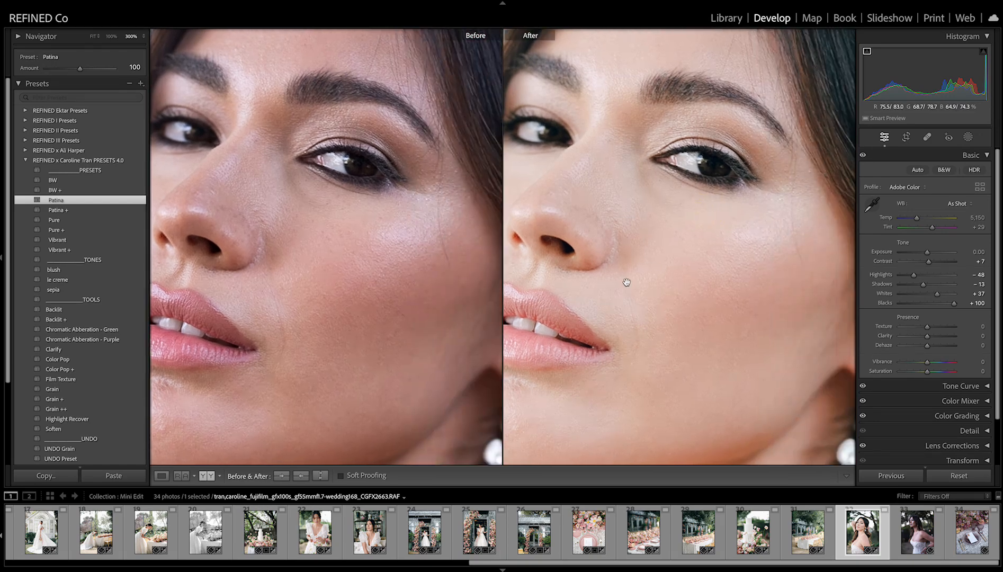
pyautogui.click(700, 292)
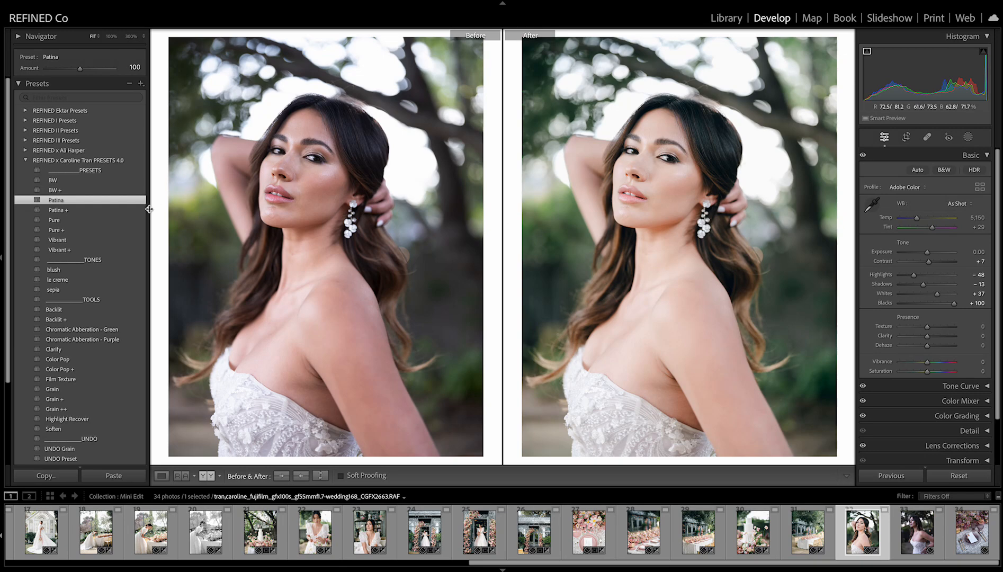
# Recheck the skin tones in this bride portrait up close against the original, with a brief look at the following photo.
pyautogui.click(684, 194)
pyautogui.click(632, 226)
pyautogui.press('Right')
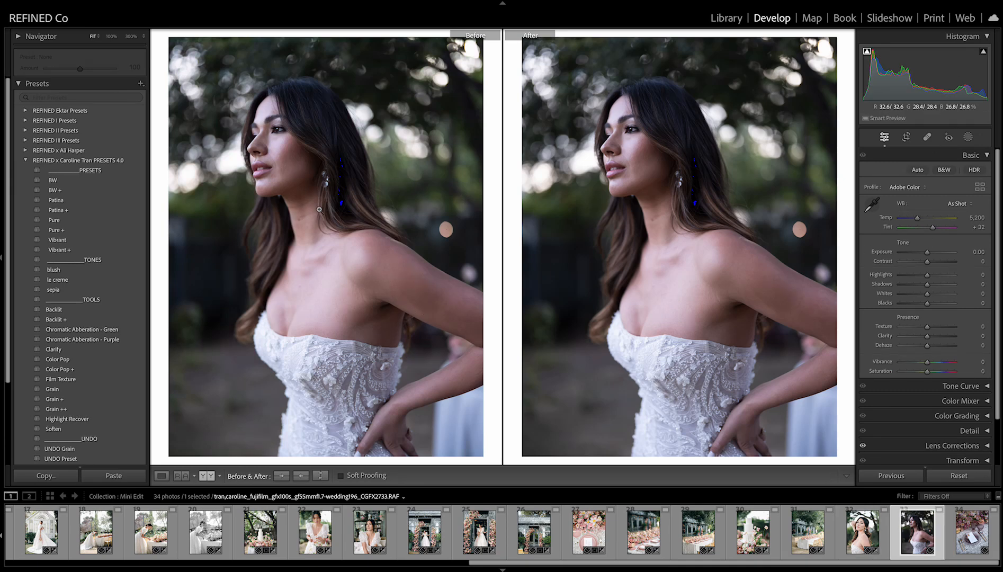
pyautogui.press('Left')
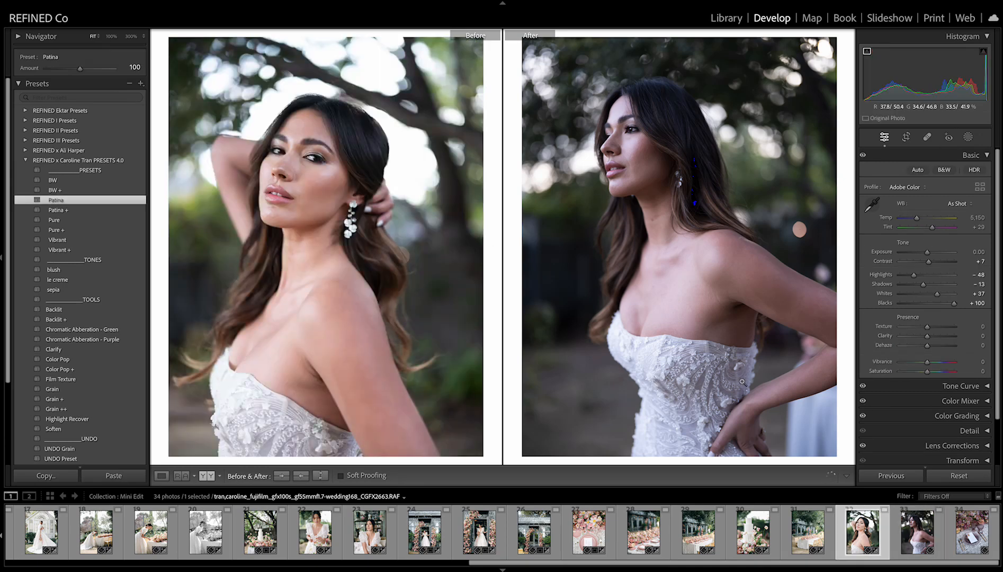
pyautogui.click(594, 267)
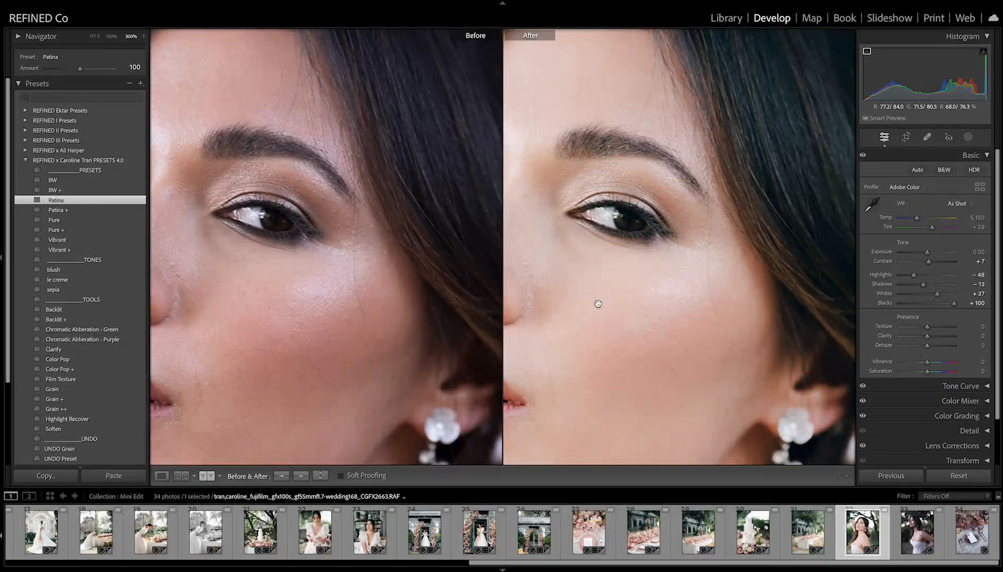
# Apply the Patina preset to the next photo, the bride with her hand on her hip, with temperature 5,368 and exposure +0.50.
pyautogui.click(685, 337)
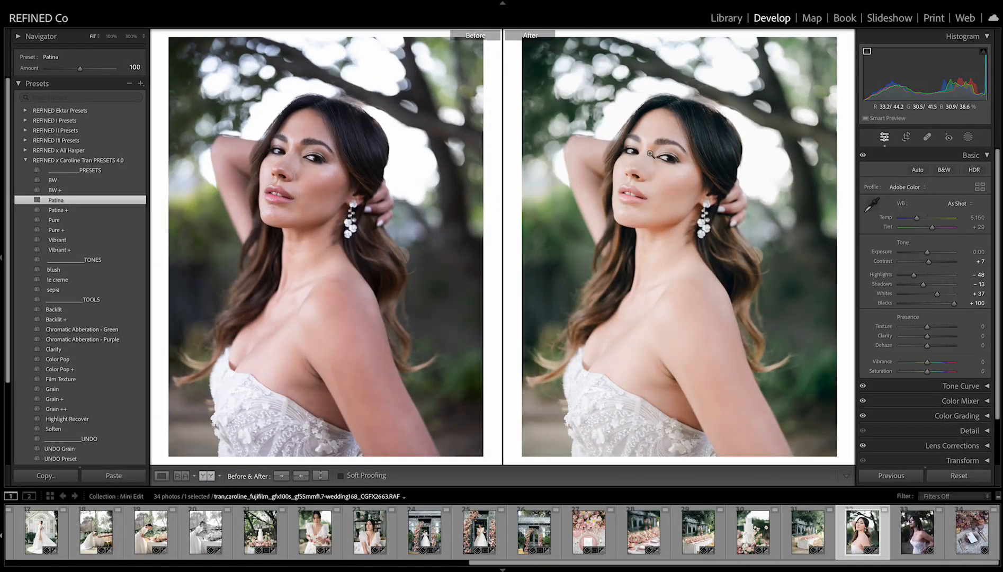
pyautogui.press('Right')
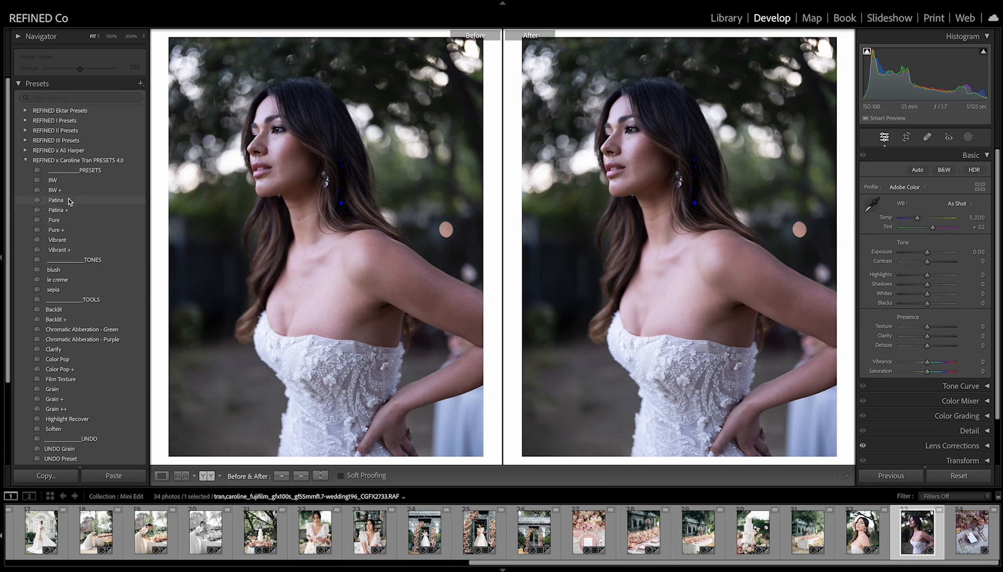
pyautogui.click(56, 200)
pyautogui.moveTo(927, 255); pyautogui.dragTo(928, 256)
pyautogui.moveTo(917, 218); pyautogui.dragTo(930, 252)
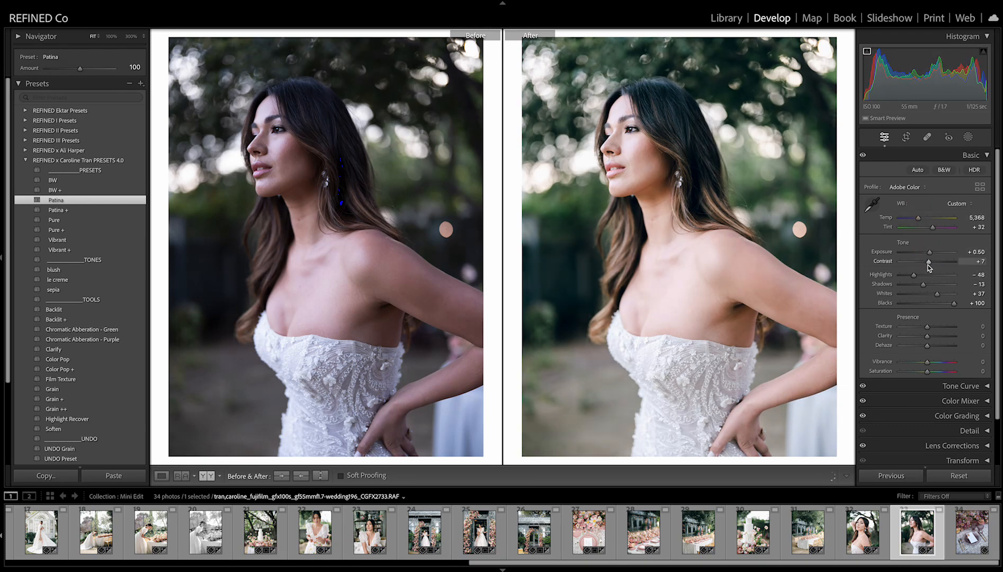
# Apply the Patina preset at an increased amount to the next photo, the purple place setting, with exposure +0.40 and highlights -100.
pyautogui.press('Right')
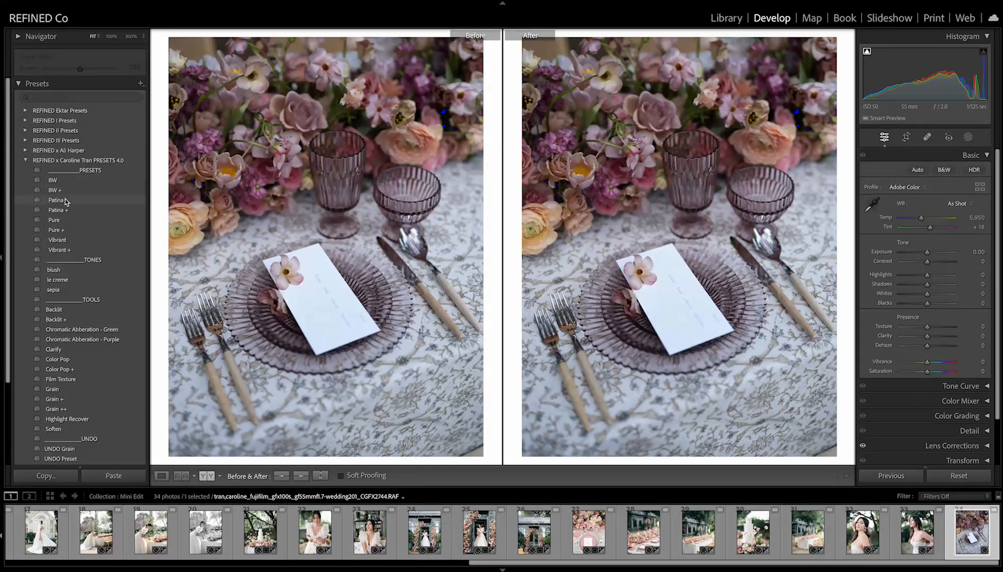
pyautogui.click(59, 199)
pyautogui.moveTo(925, 251); pyautogui.dragTo(930, 252)
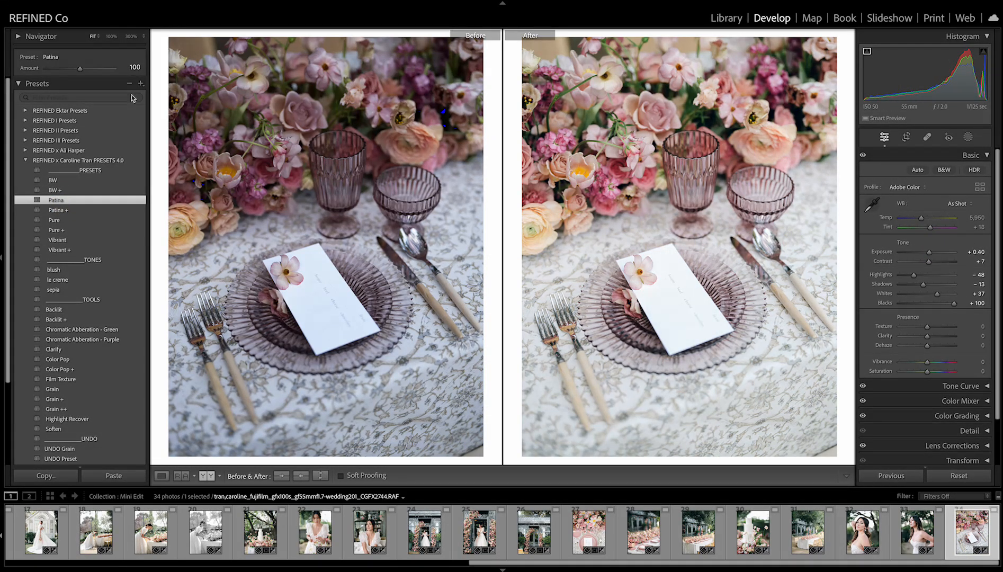
pyautogui.moveTo(80, 70); pyautogui.dragTo(97, 69)
pyautogui.moveTo(908, 274); pyautogui.dragTo(929, 252)
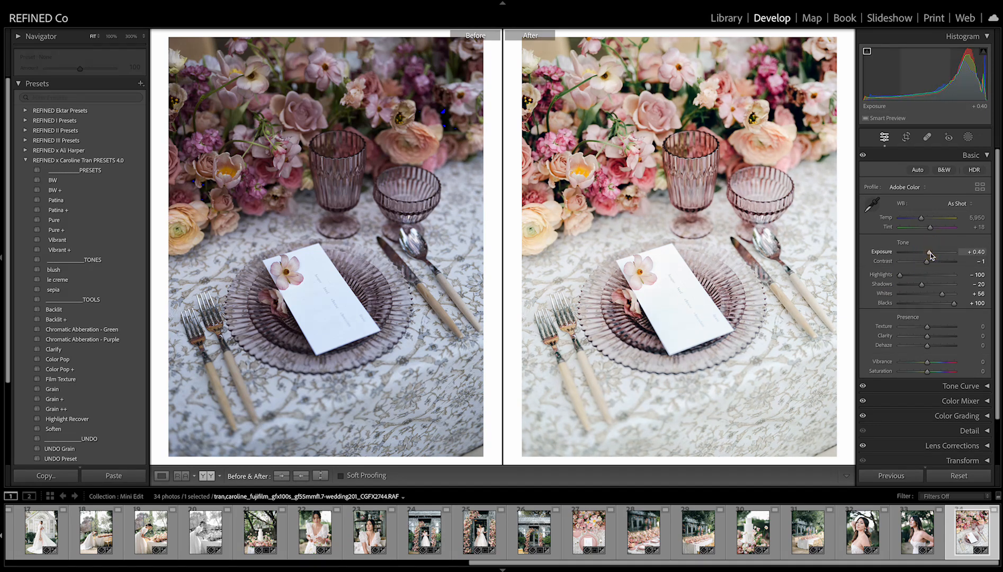